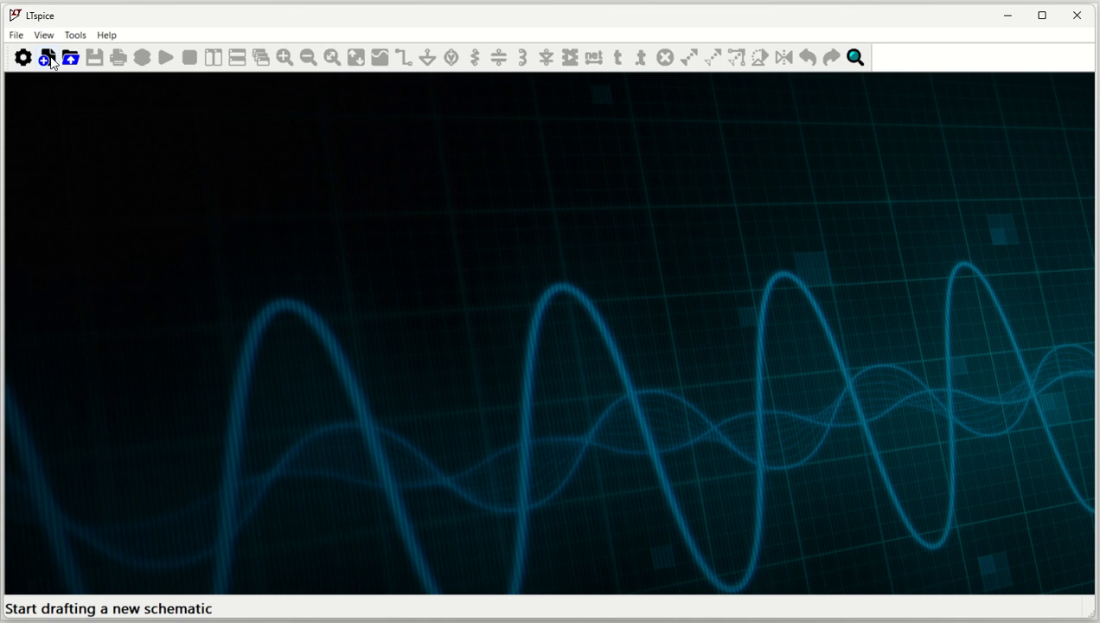
Start a new schematic and place a single OP1177 op-amp near the middle of the sheet.
left_click(47, 59)
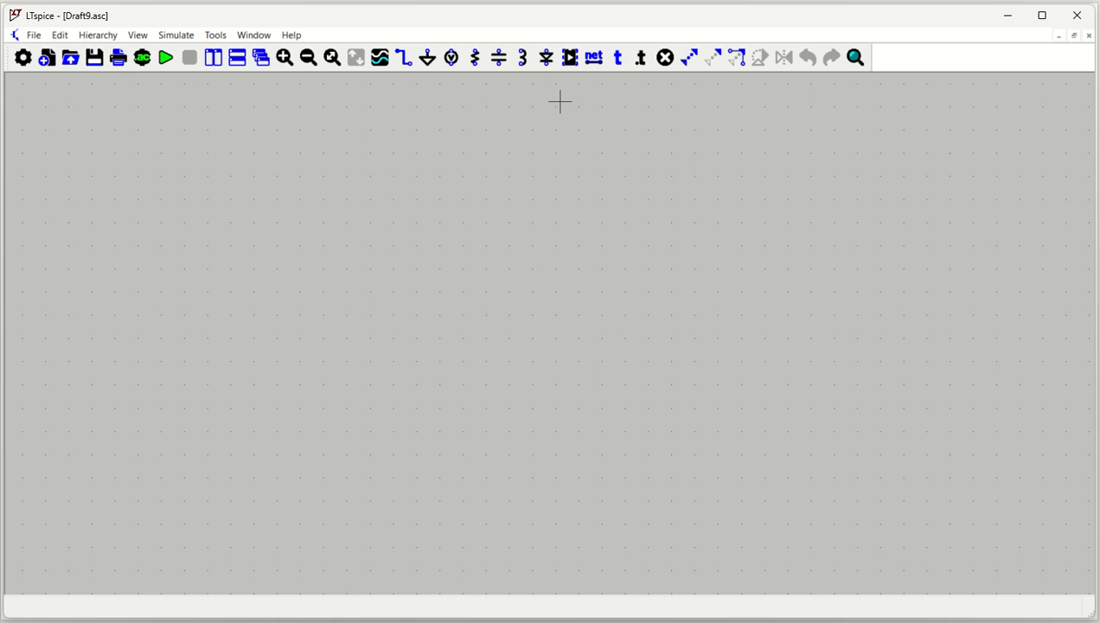
left_click(571, 58)
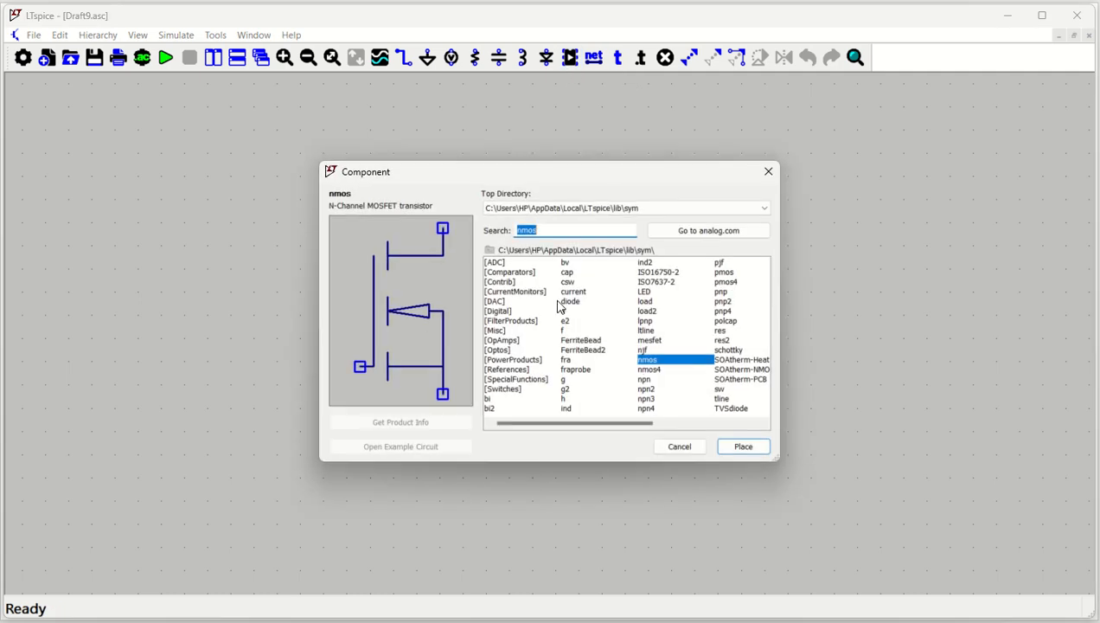
type("opm")
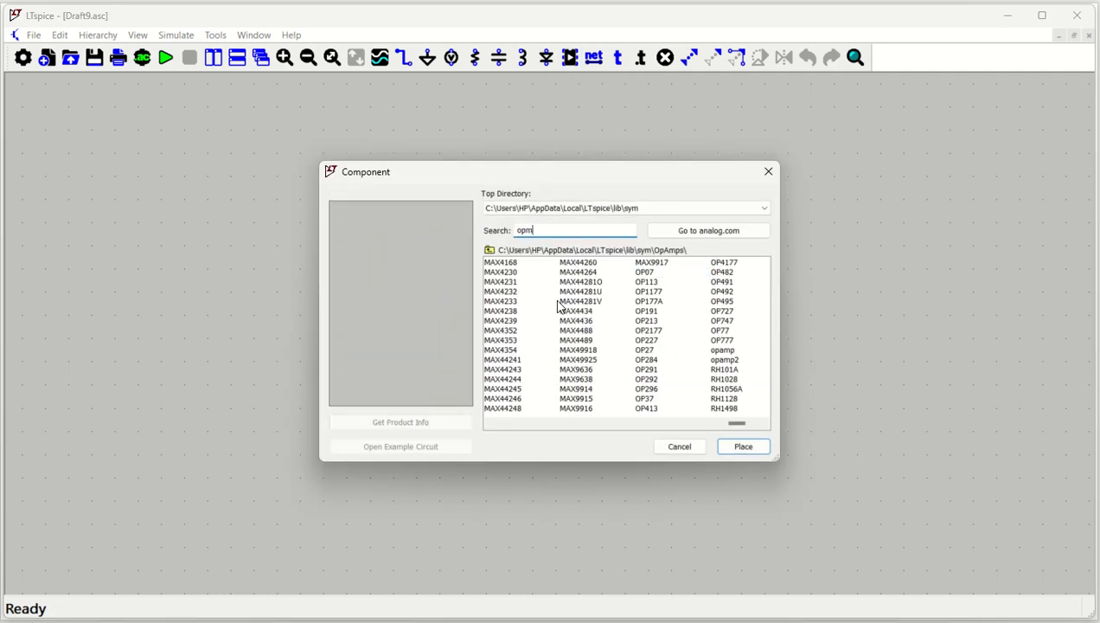
key("BackSpace")
key("BackSpace")
key("BackSpace")
type("op")
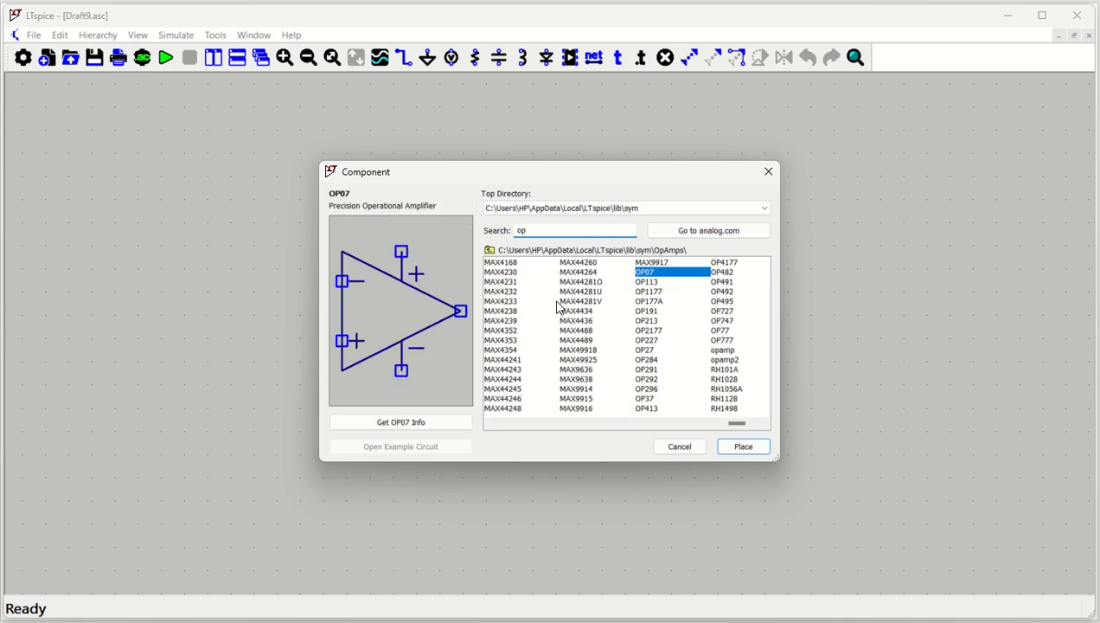
left_click(646, 292)
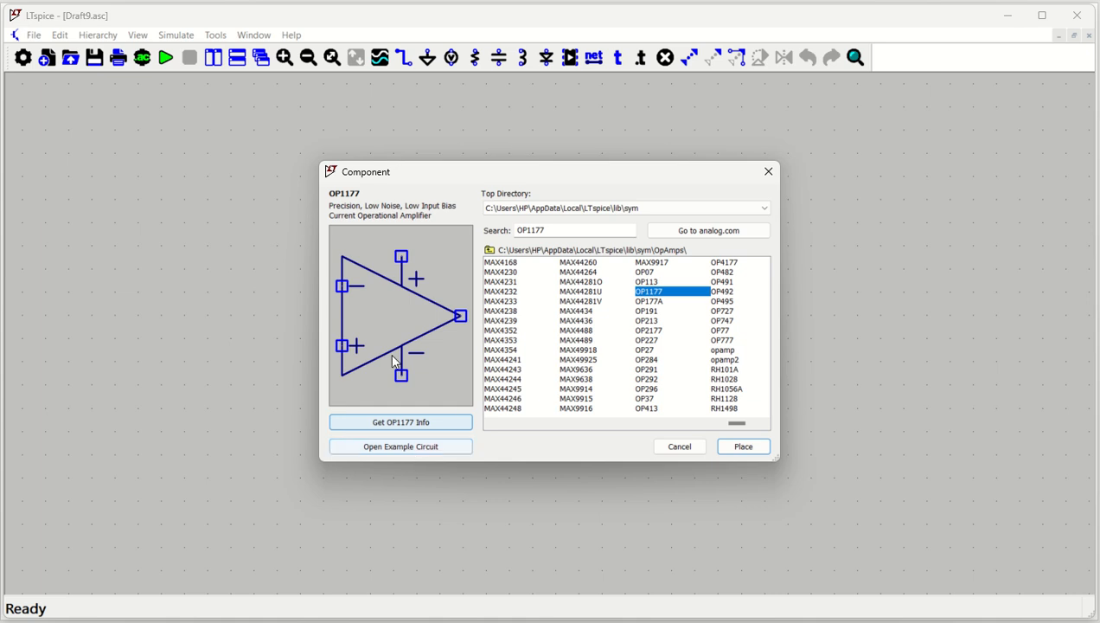
left_click(736, 445)
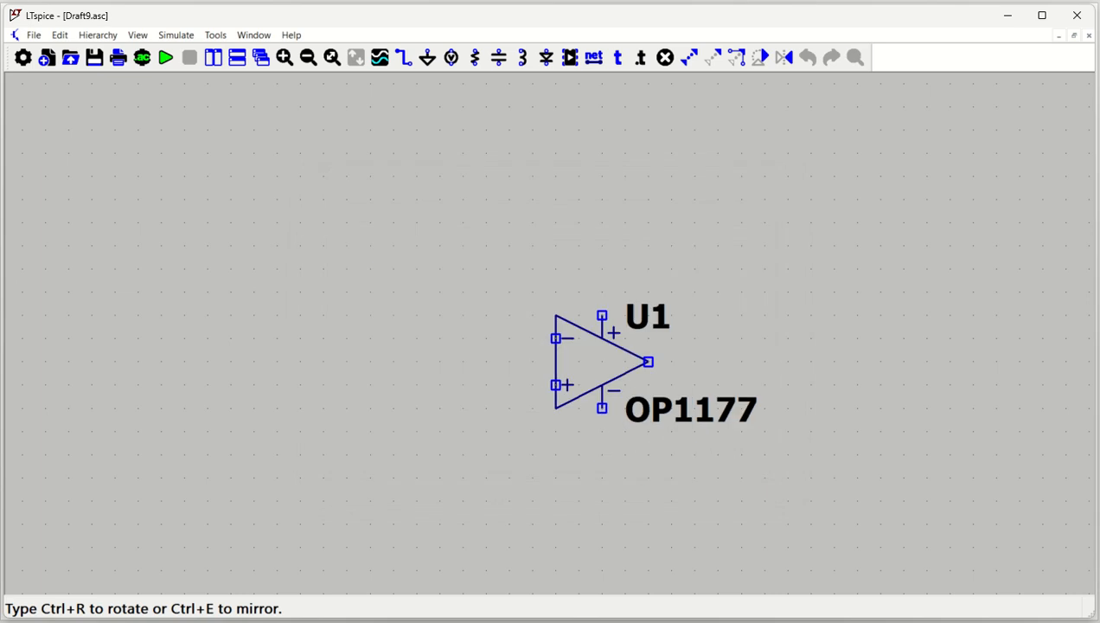
left_click(509, 245)
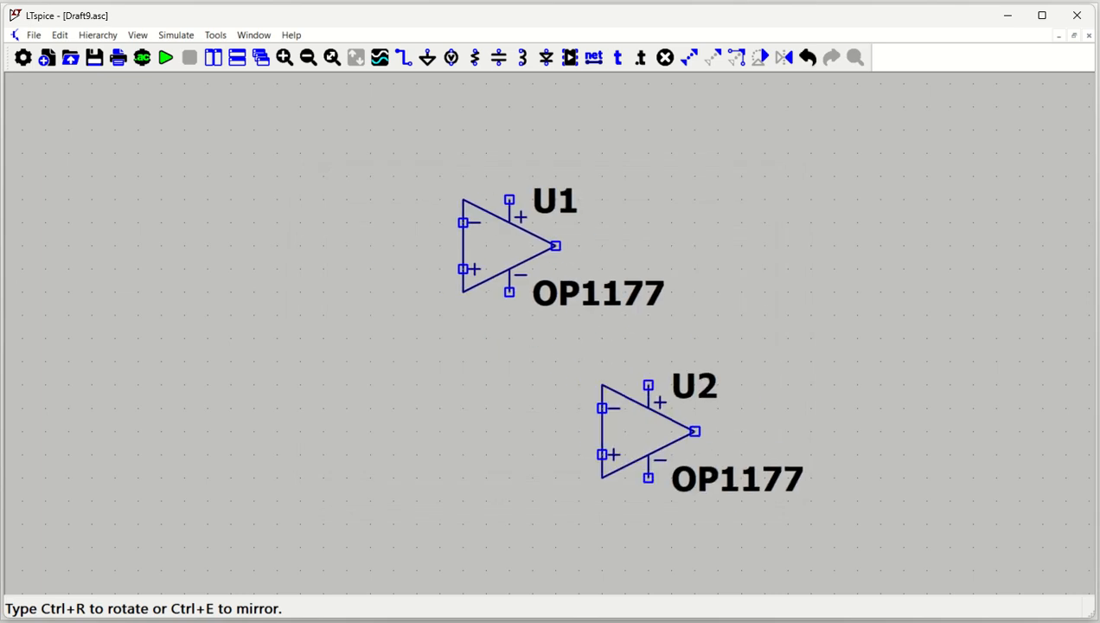
key("Escape")
Place one horizontal resistor beside the op-amp's inverting input, another above the op-amp, and a vertical resistor to its lower right.
left_click_drag(434, 394, 431, 427)
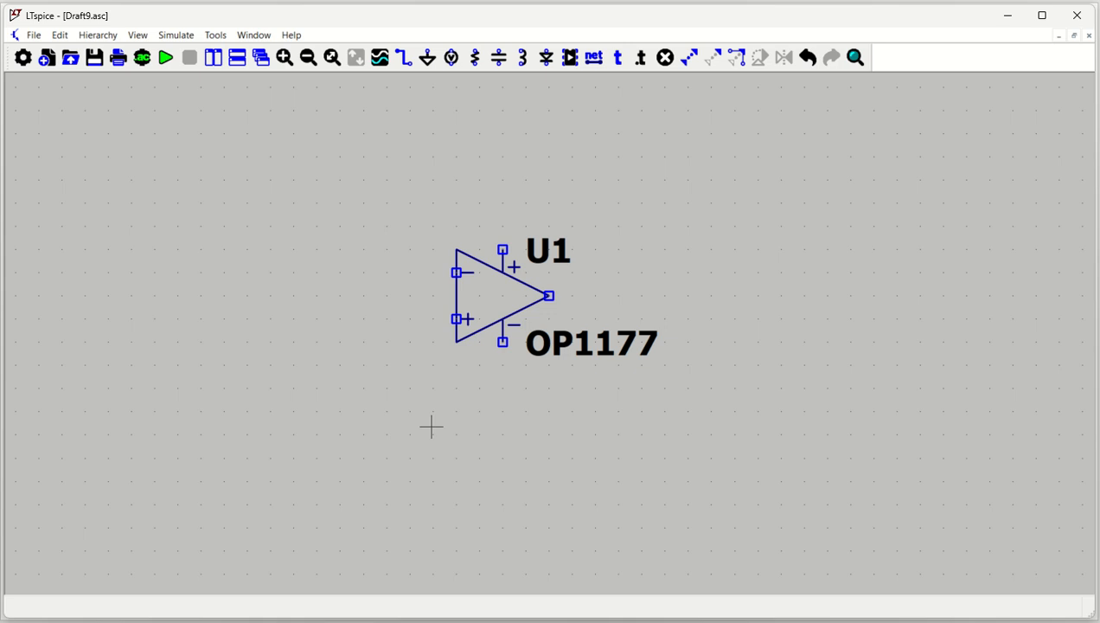
key("r")
key("ctrl+r")
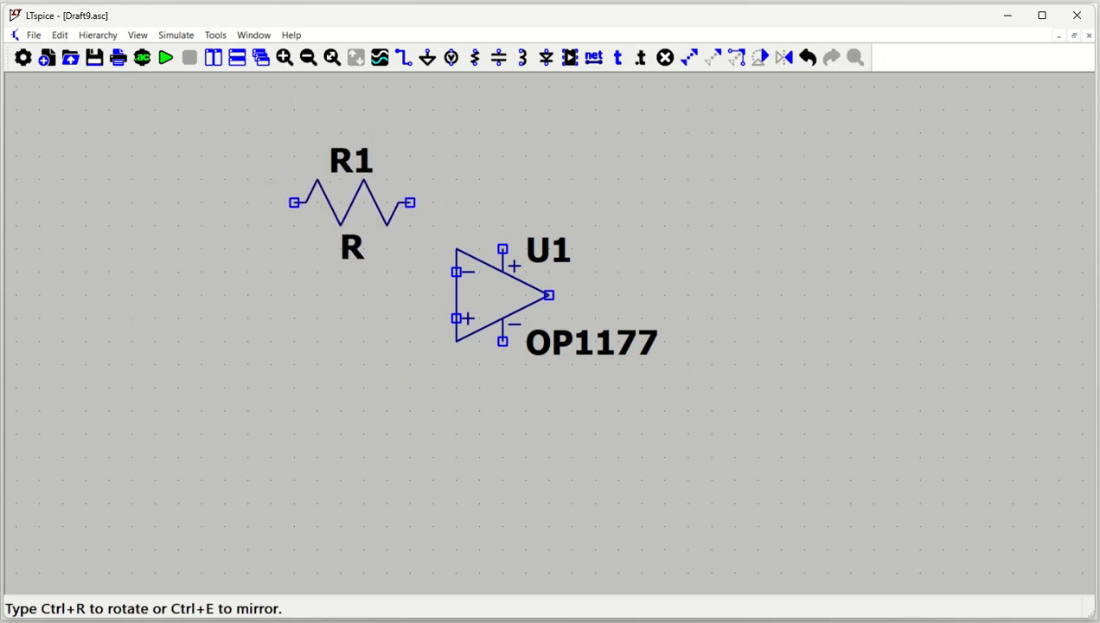
left_click(306, 271)
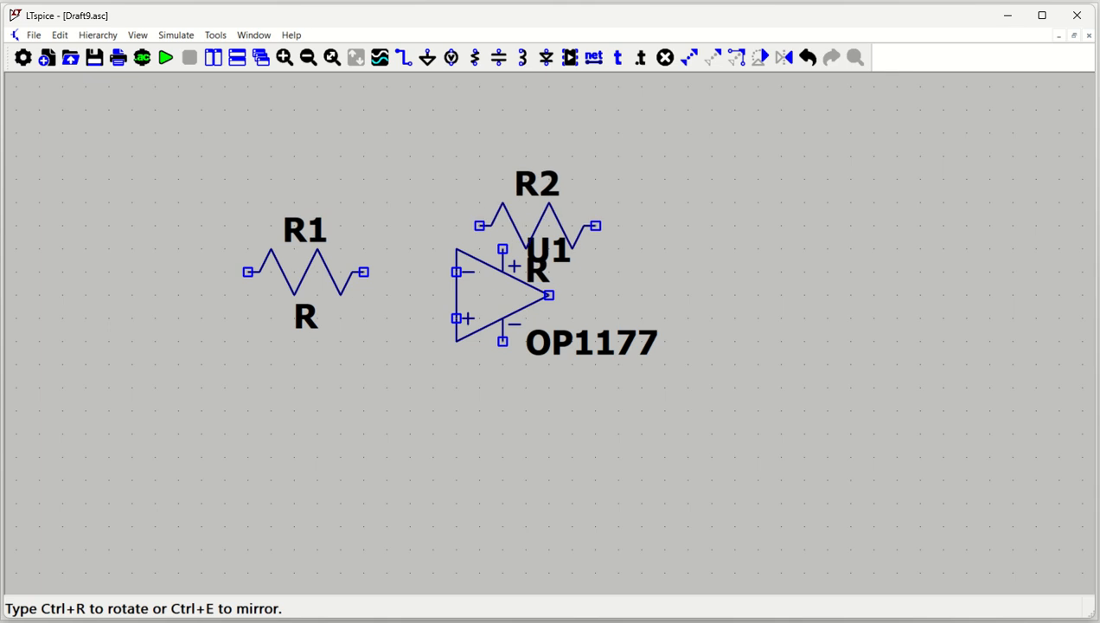
left_click(490, 133)
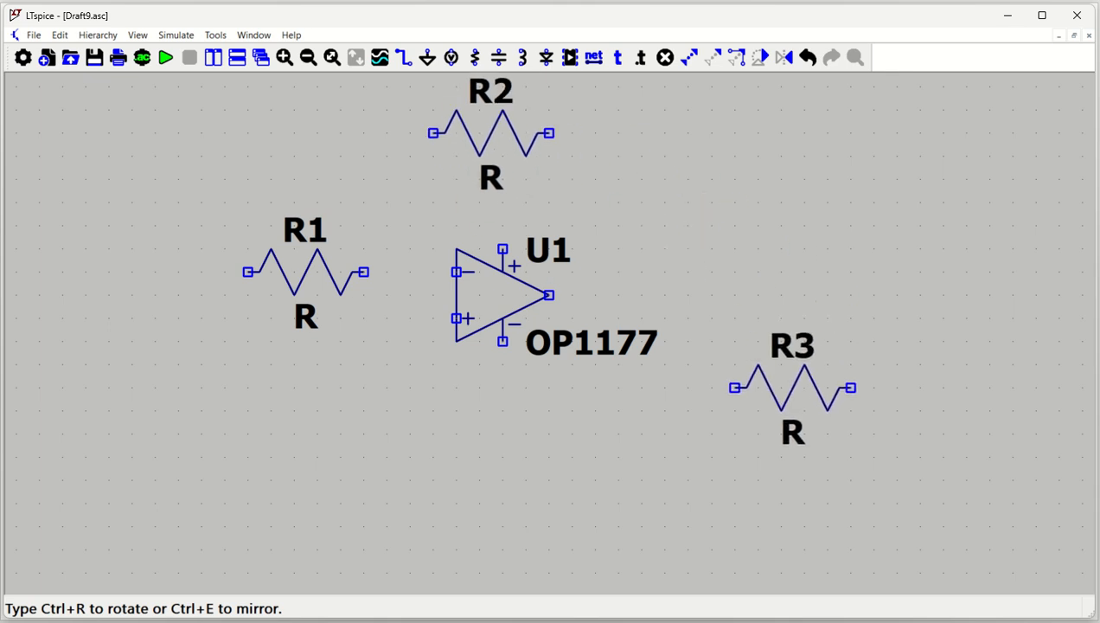
key("ctrl+r")
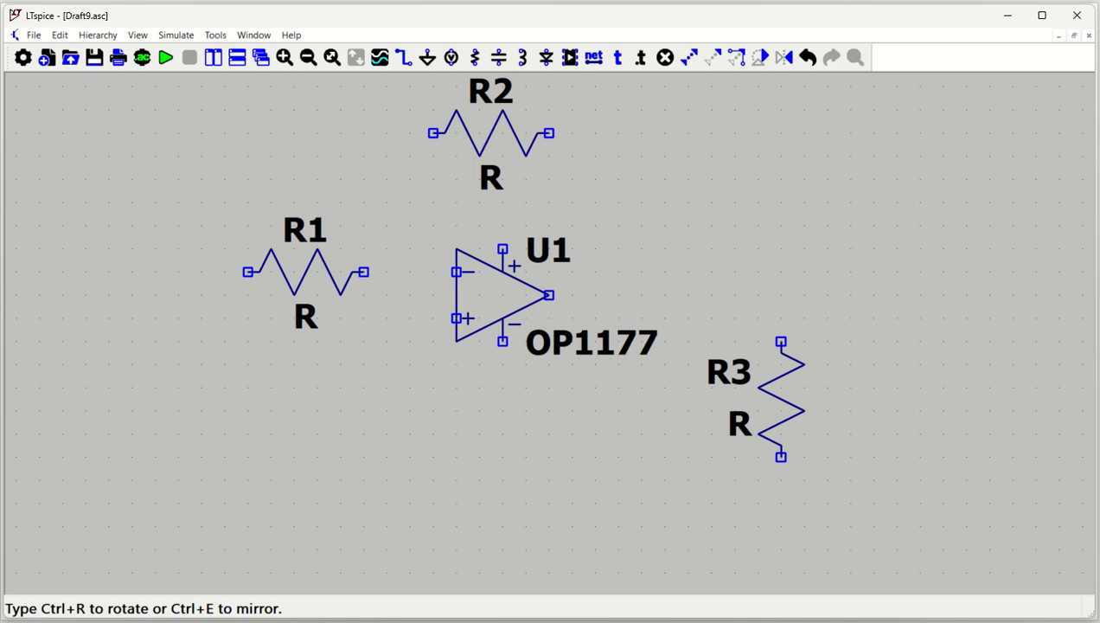
left_click(781, 423)
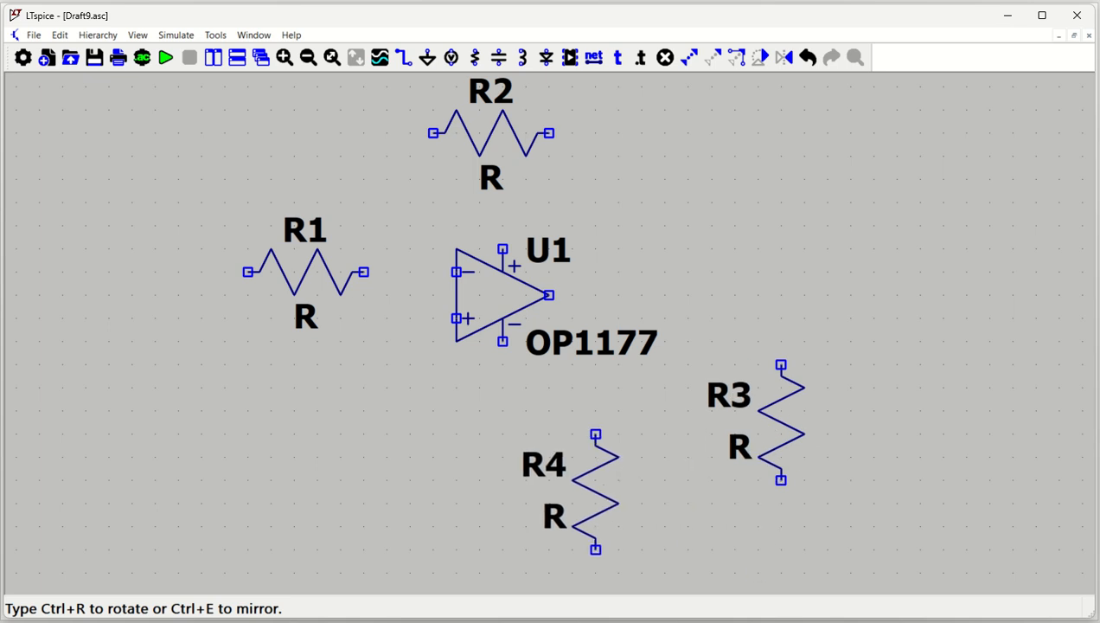
key("Escape")
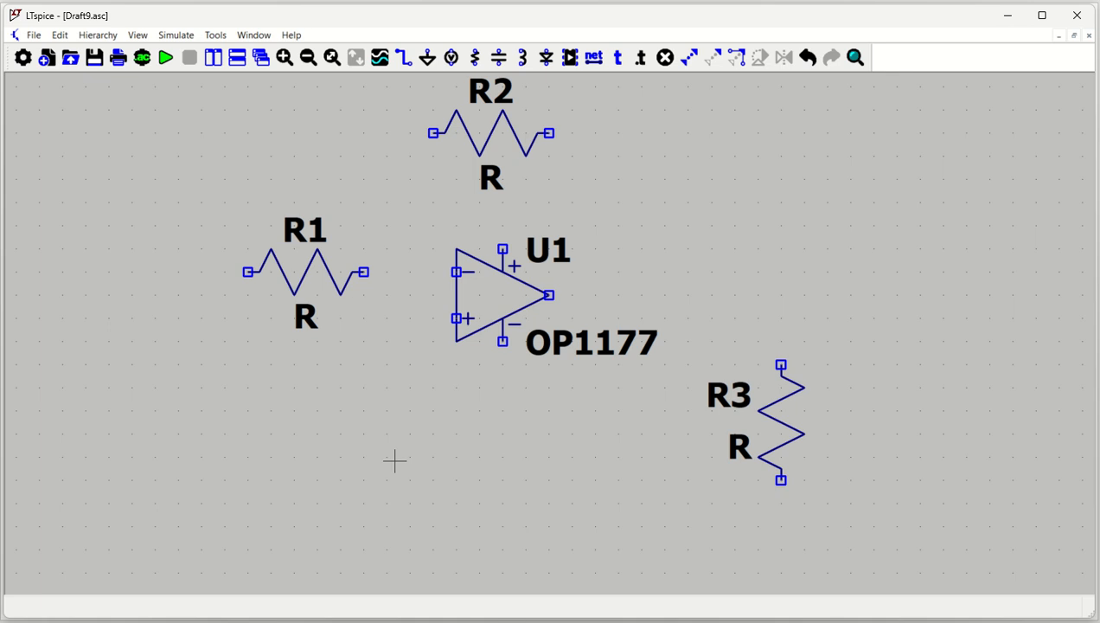
Place three voltage sources: one to the lower left of R1 and two side by side above and right of the op-amp.
key("v")
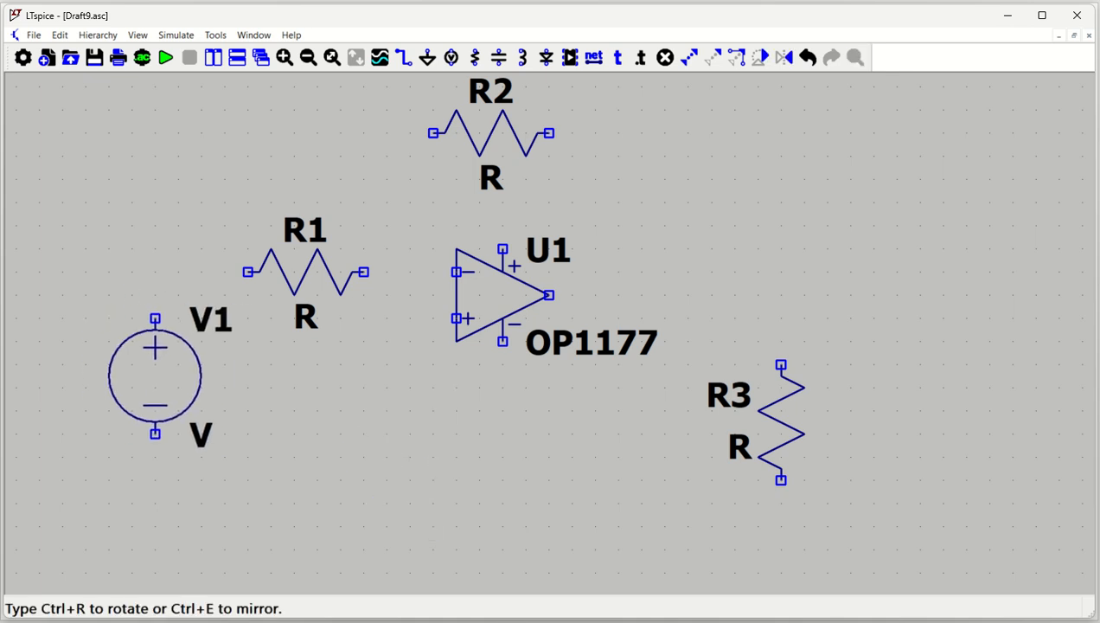
left_click(155, 376)
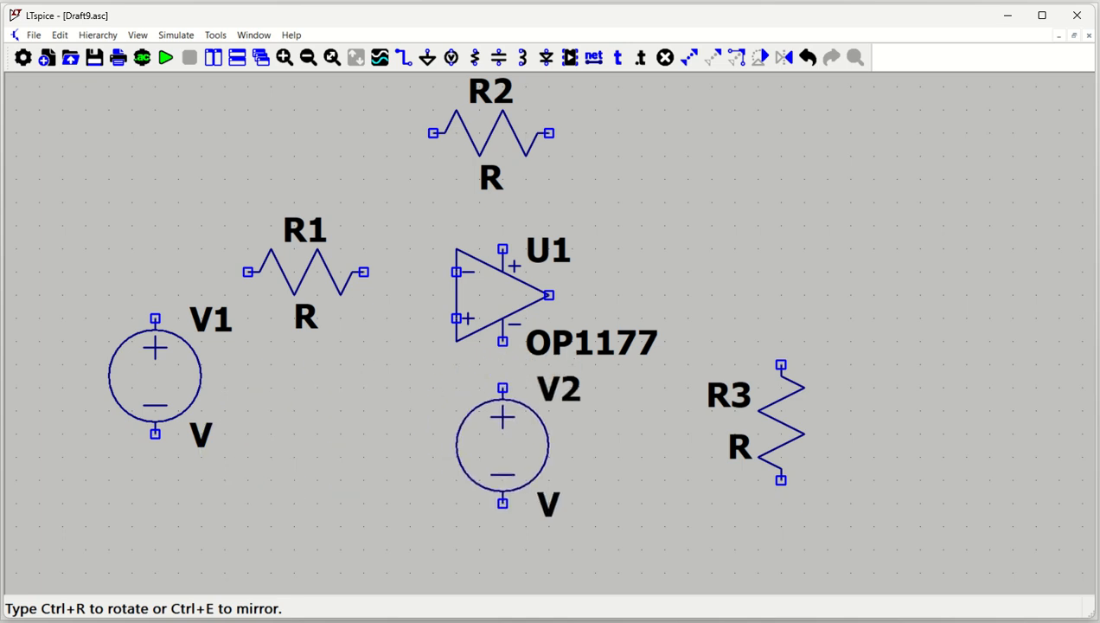
key("Escape")
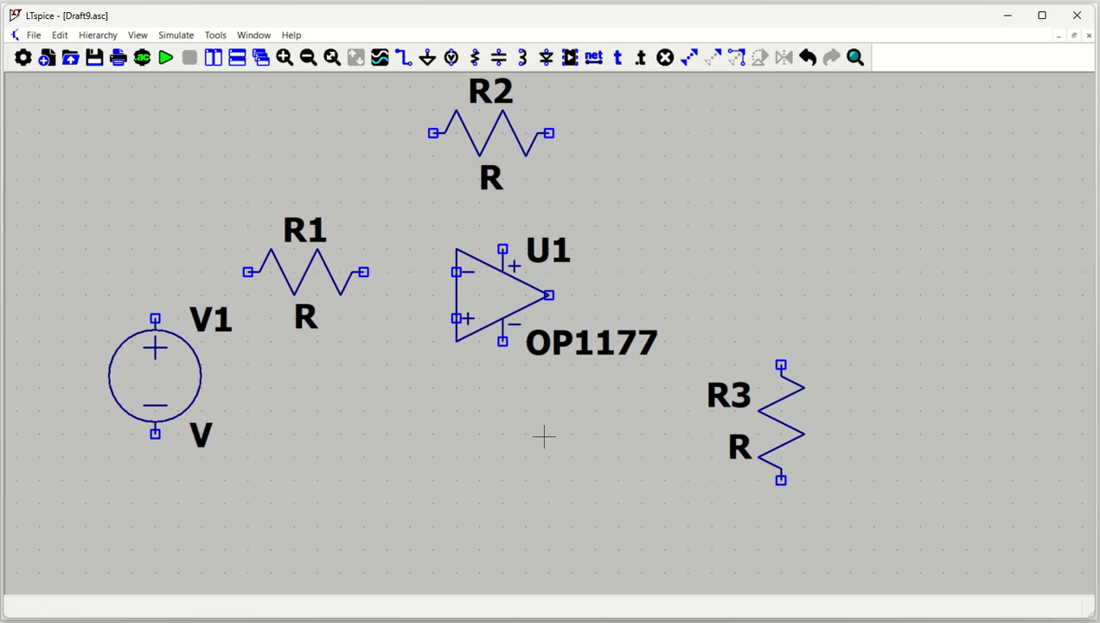
left_click(781, 213)
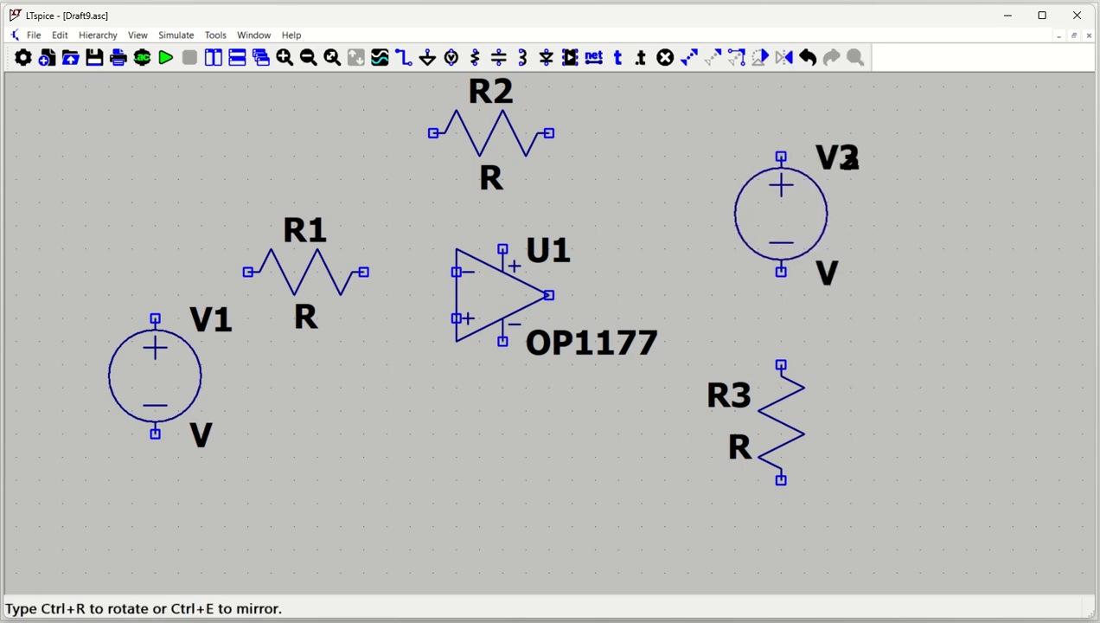
left_click(966, 214)
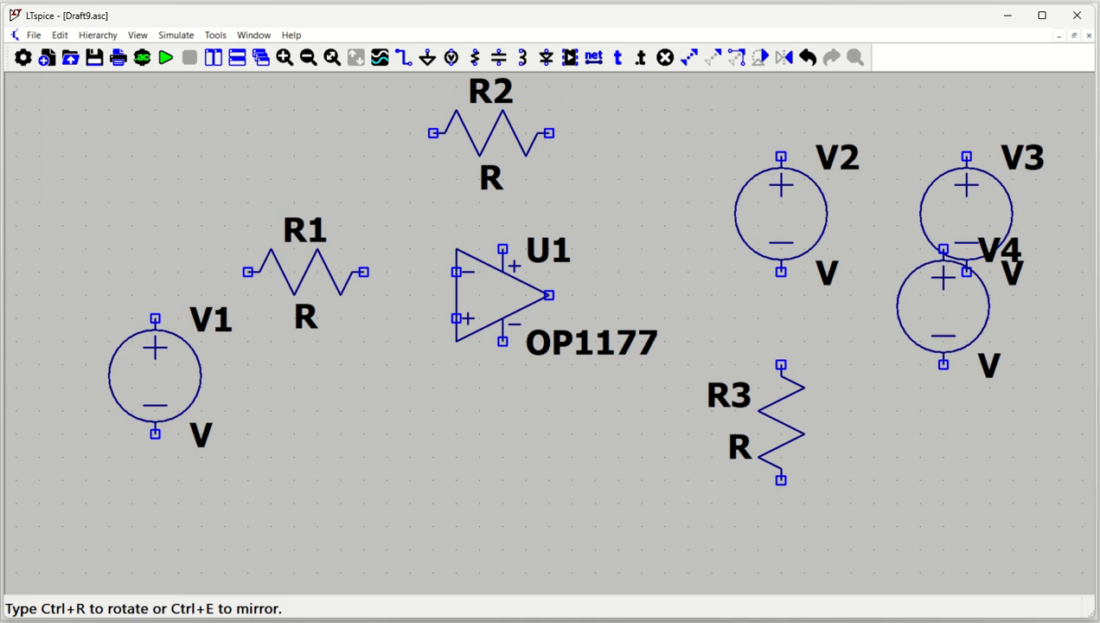
key("Escape")
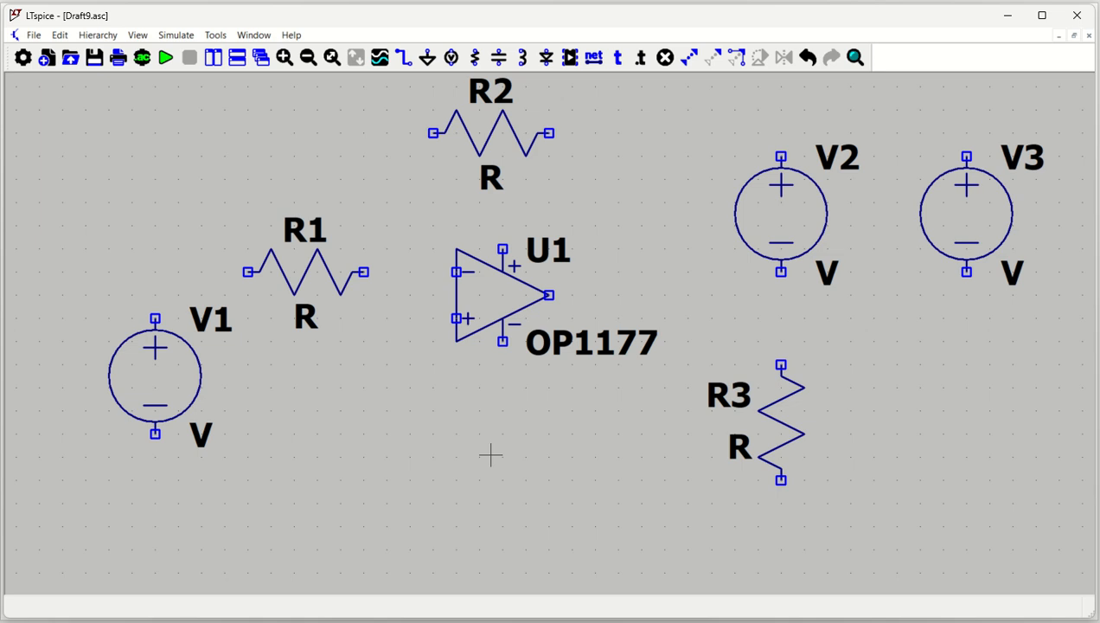
Place ground symbols below V1, below R3, and to the lower left of the op-amp's non-inverting input.
key("g")
left_click(155, 525)
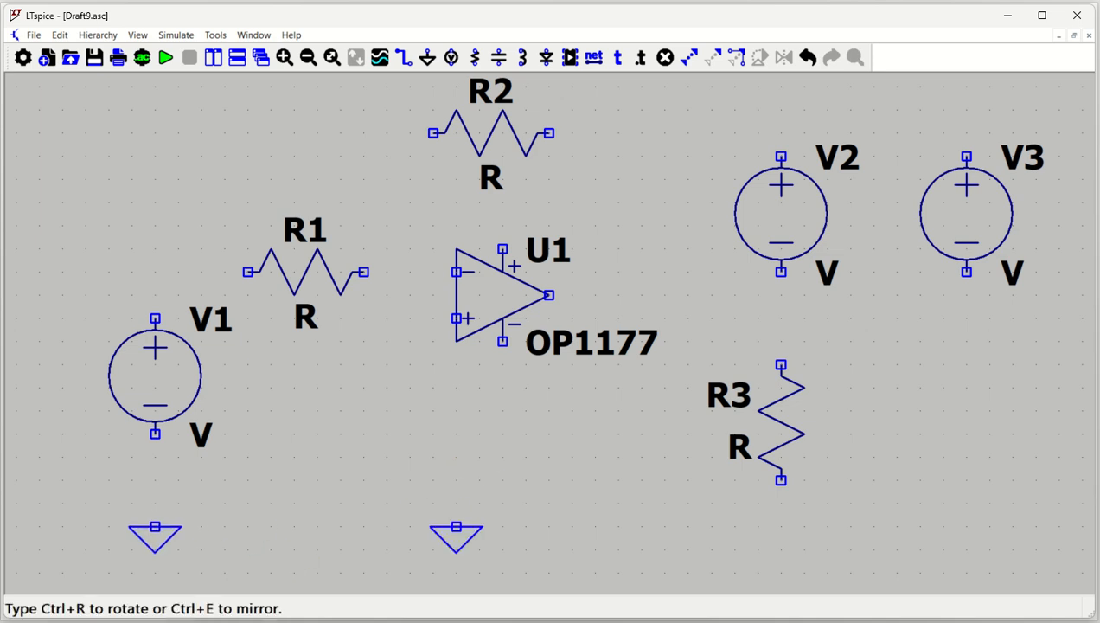
left_click(781, 550)
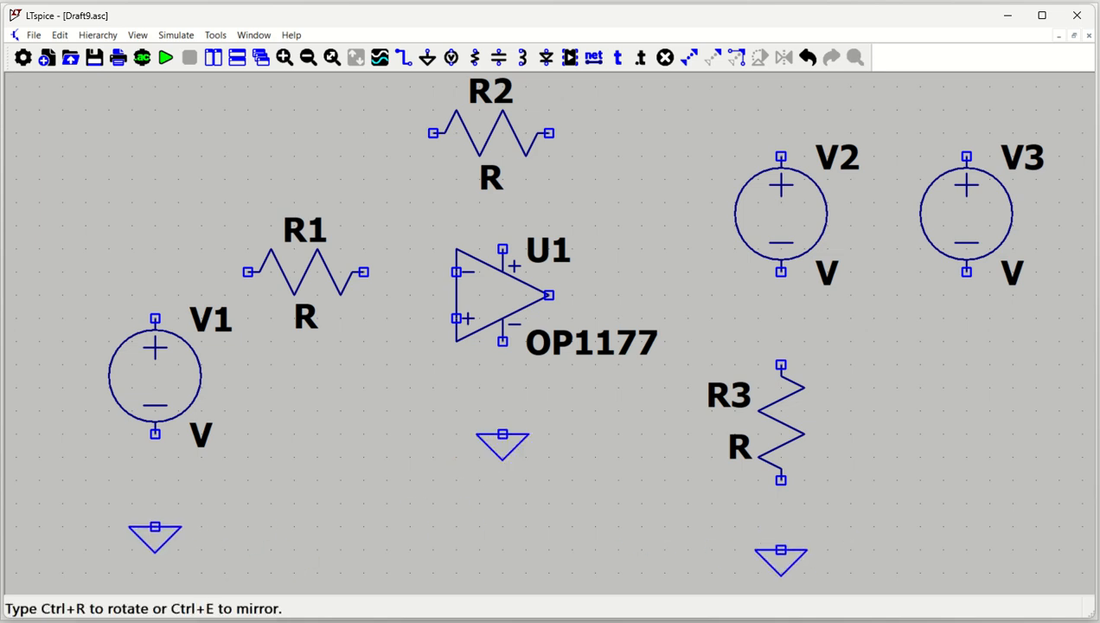
left_click(387, 388)
key("Escape")
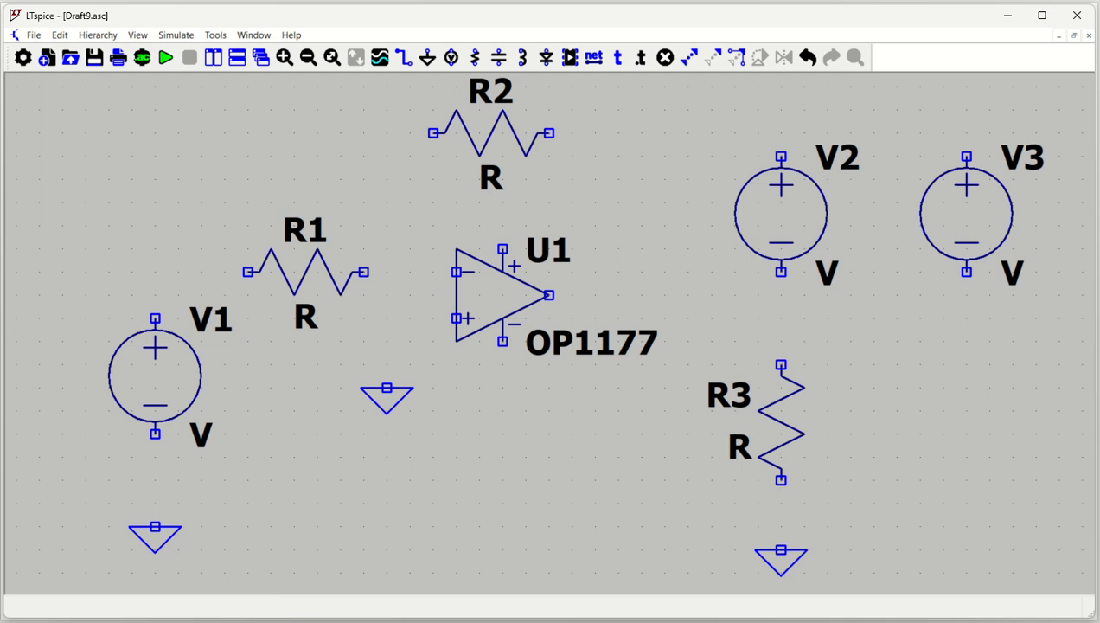
Place ground symbols beneath the V2 and V3 voltage sources.
key("g")
left_click(781, 318)
key("Escape")
key("g")
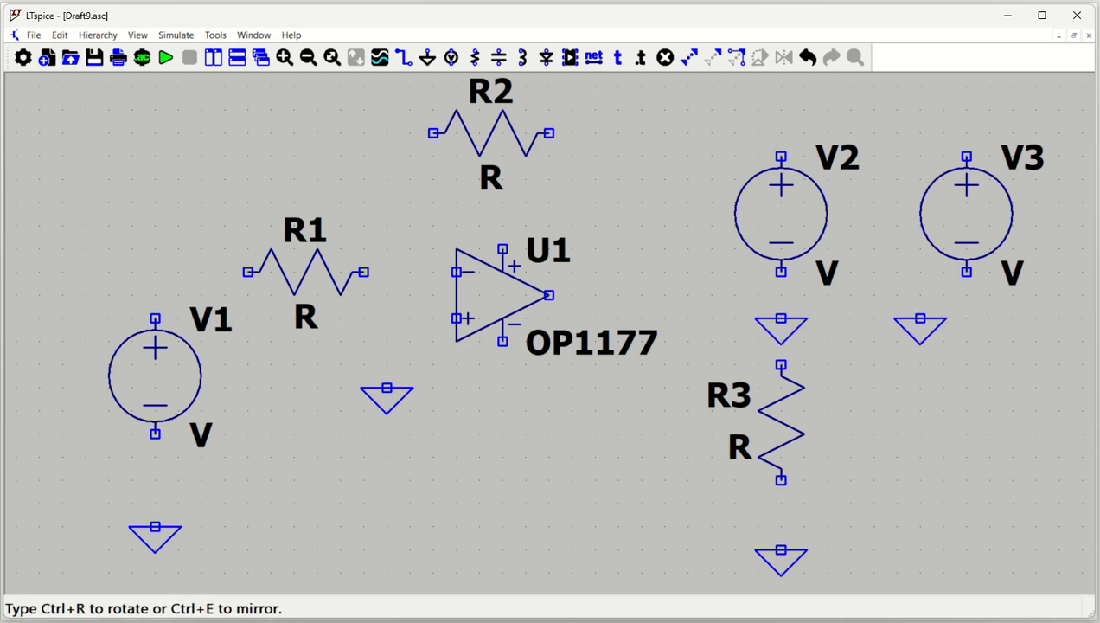
left_click(966, 295)
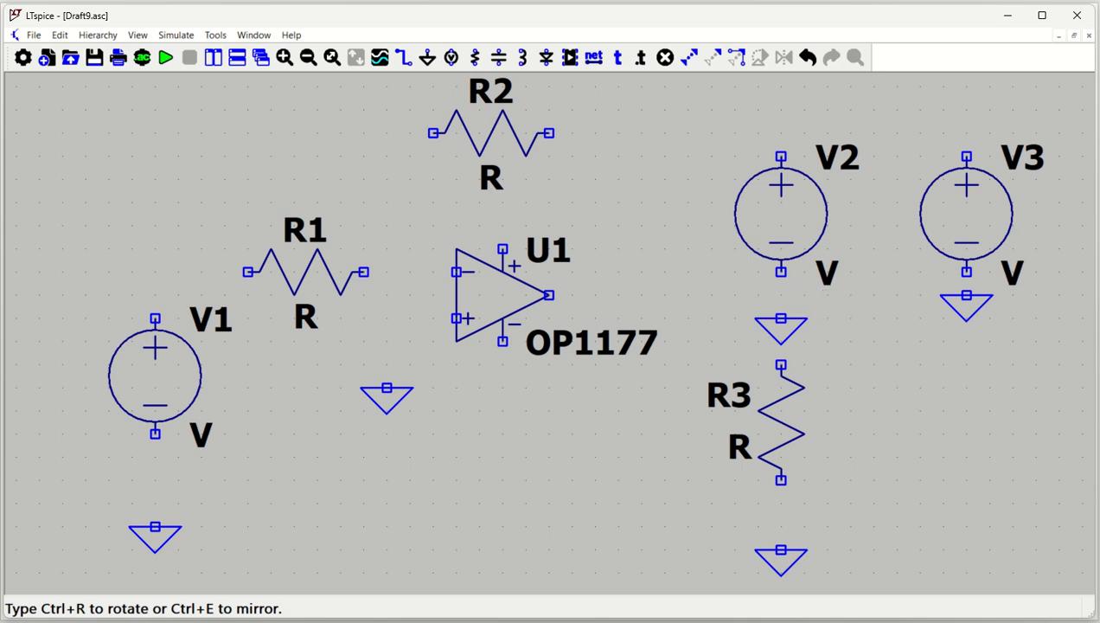
left_click(781, 296)
key("Escape")
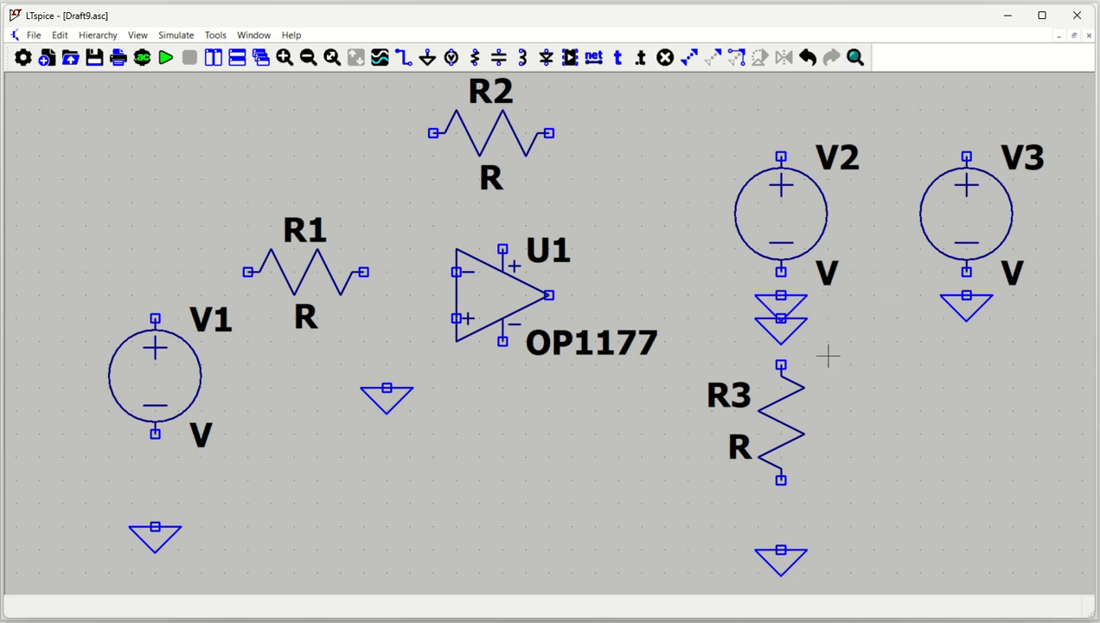
Delete the lower of the two overlapping ground symbols between V2 and R3.
key("Delete")
left_click(783, 333)
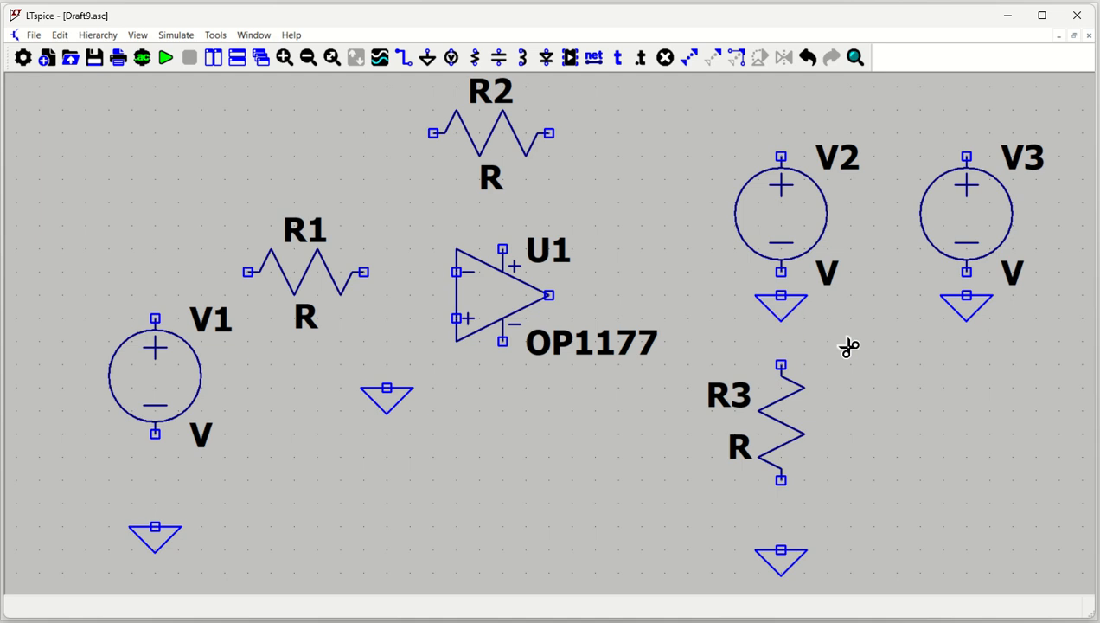
key("Escape")
Wire V1's negative terminal to its ground and its positive terminal through R1 to the op-amp's inverting input.
scroll(676, 445, "down", 2)
left_click_drag(671, 465, 600, 472)
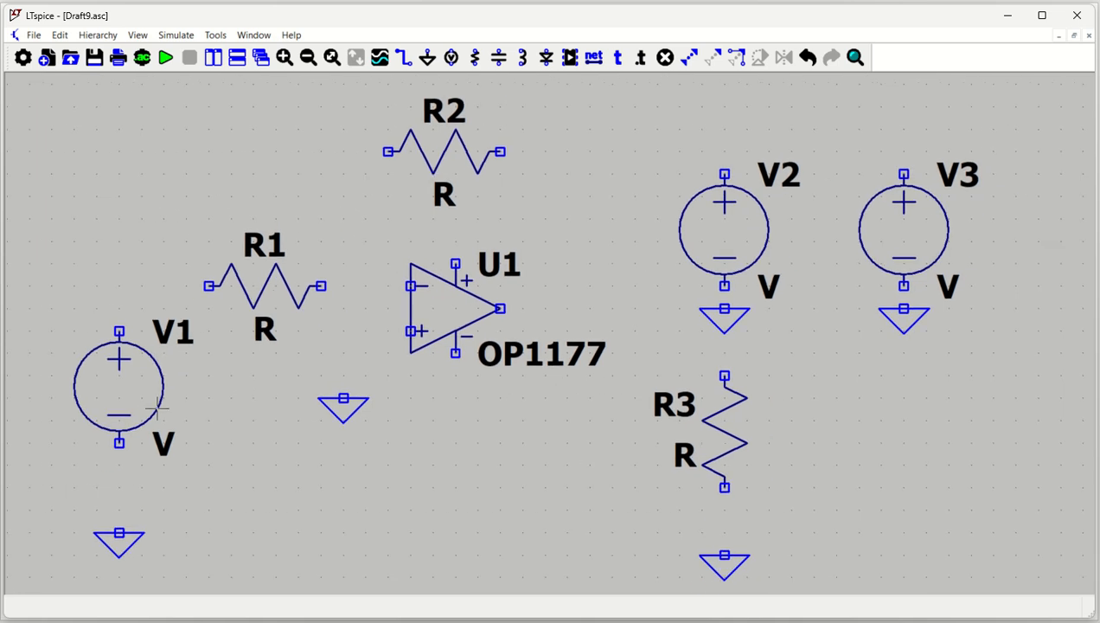
key("F3")
left_click(120, 532)
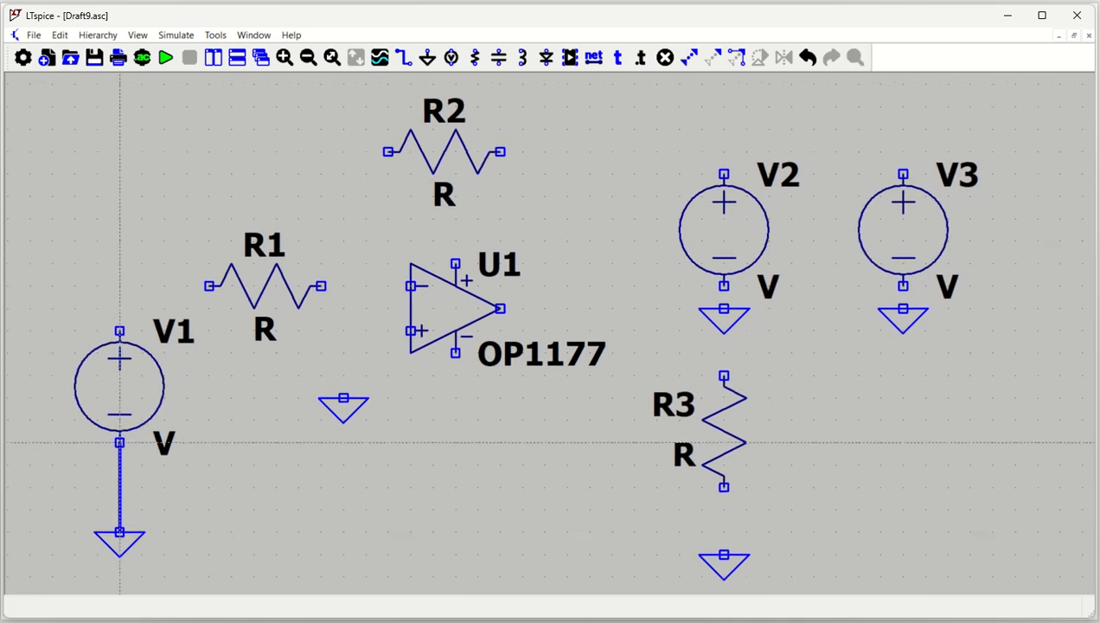
left_click(120, 442)
left_click(120, 330)
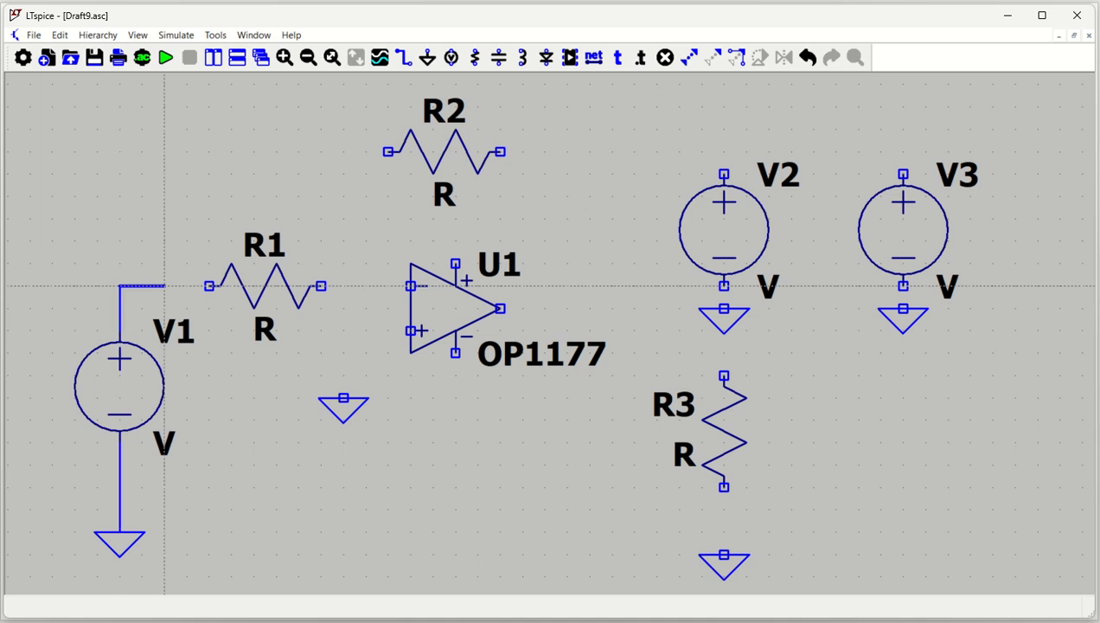
left_click(208, 286)
left_click(321, 285)
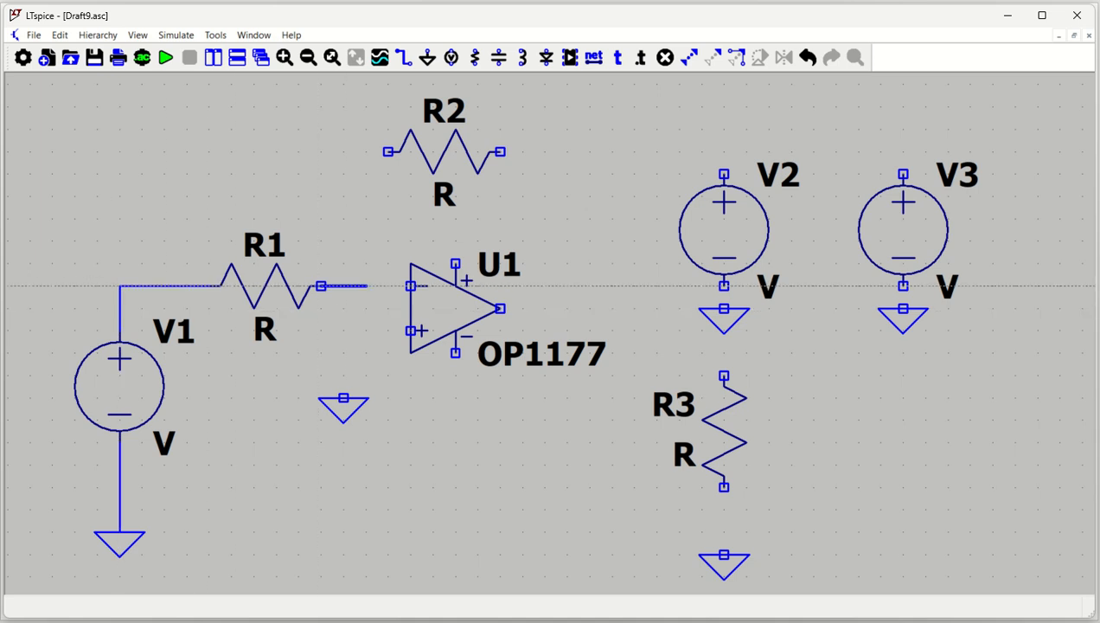
left_click(410, 285)
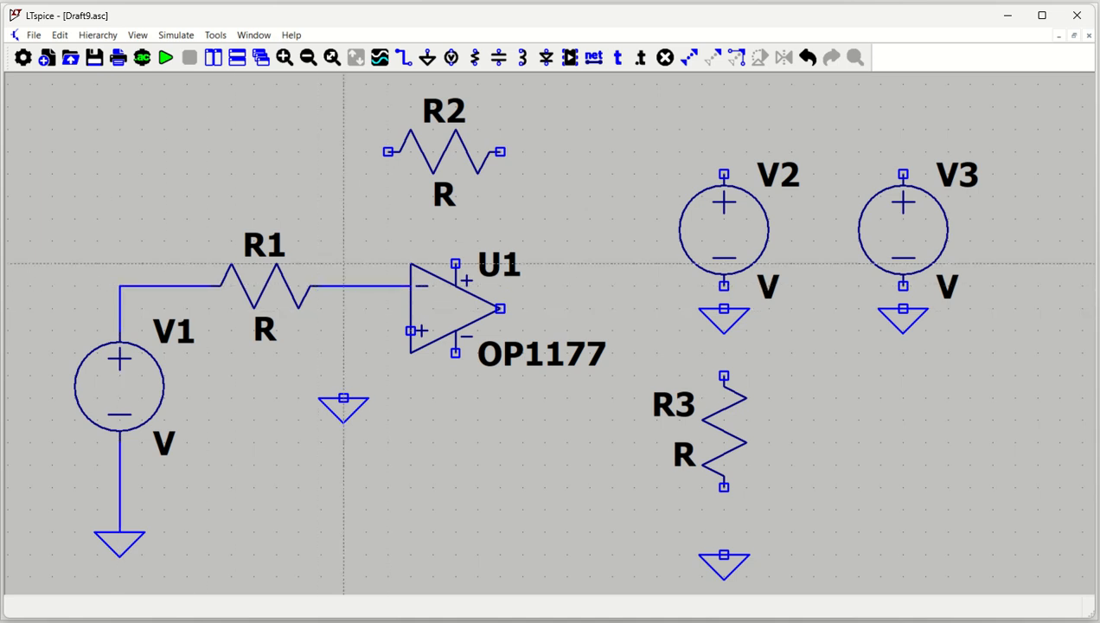
Wire R2 as the feedback resistor between the op-amp's inverting-input node and its output.
left_click(344, 285)
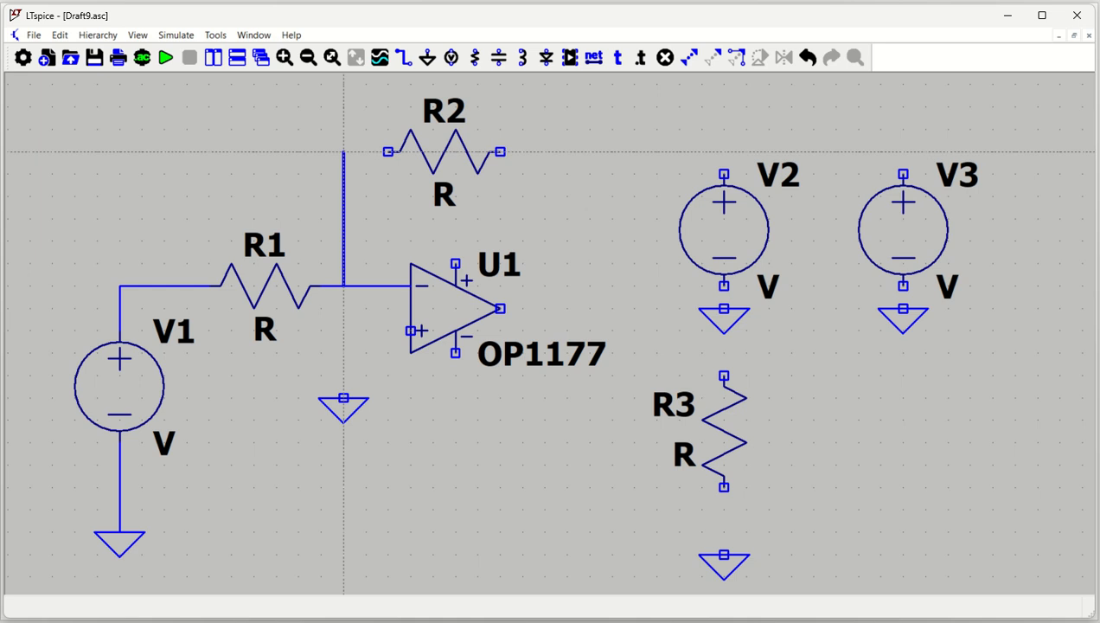
left_click(387, 151)
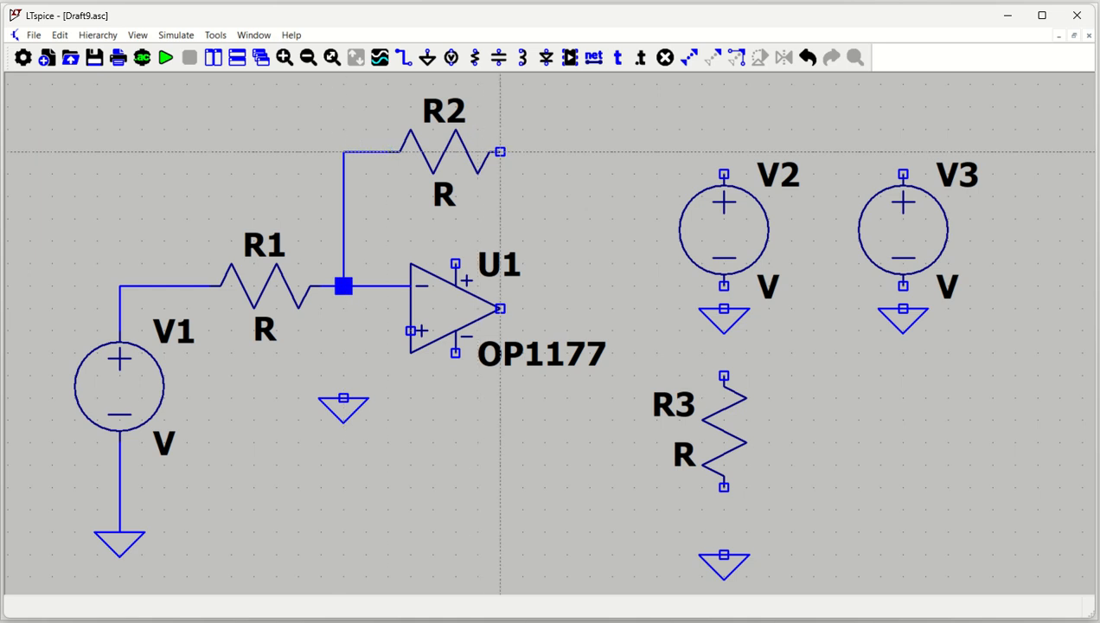
left_click(500, 152)
left_click(590, 152)
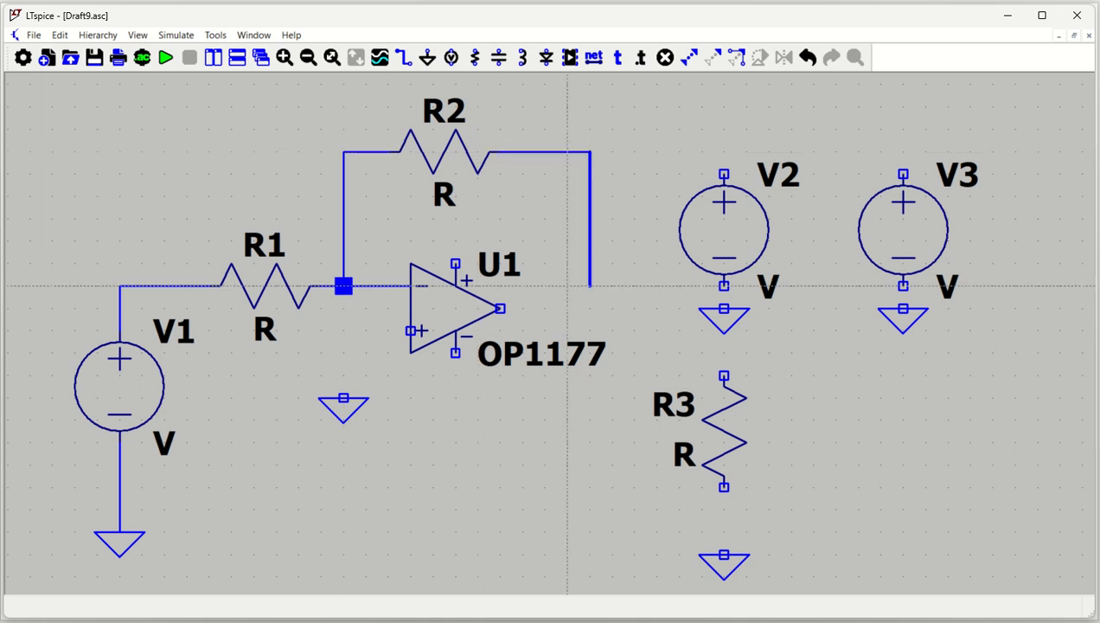
left_click(590, 308)
left_click(500, 308)
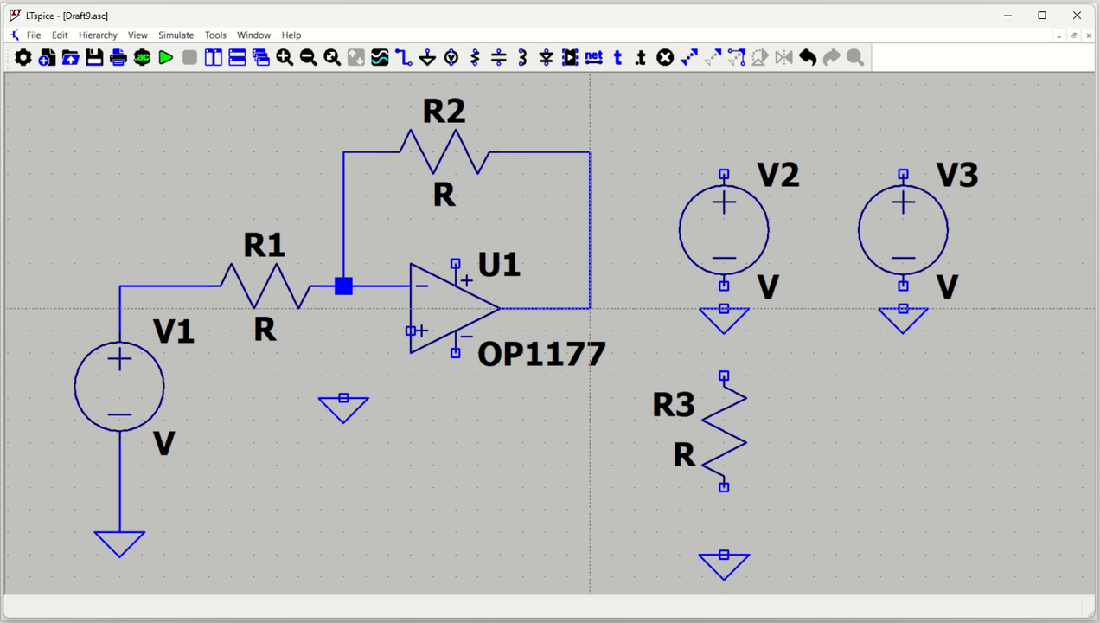
Wire the op-amp's output to R3's upper terminal and R3's lower terminal to the ground below it.
left_click(590, 308)
left_click(657, 308)
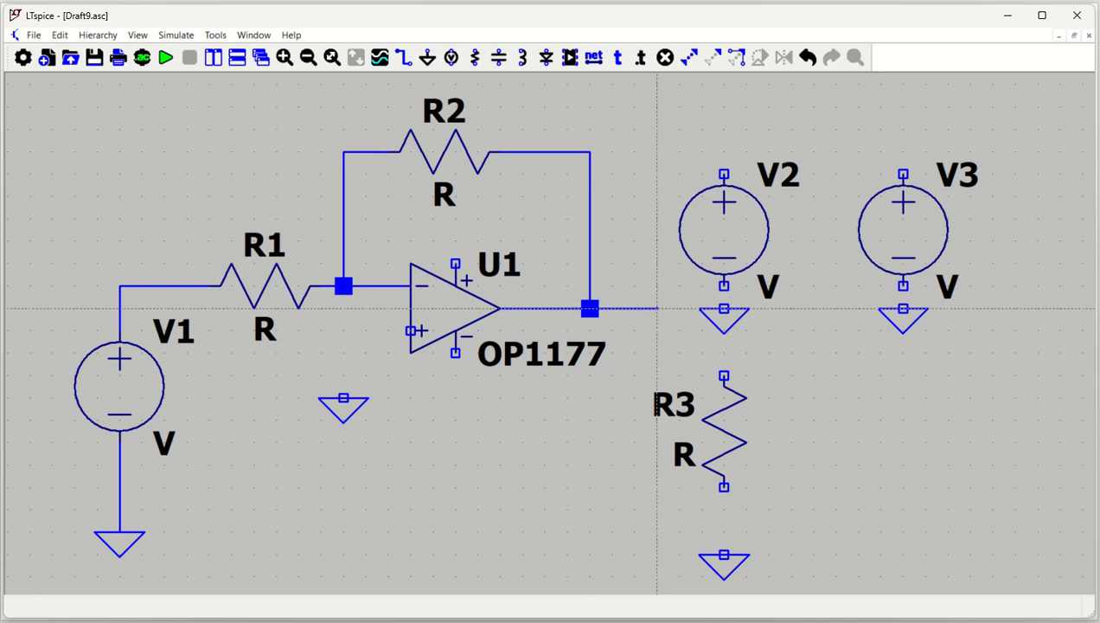
key("Escape")
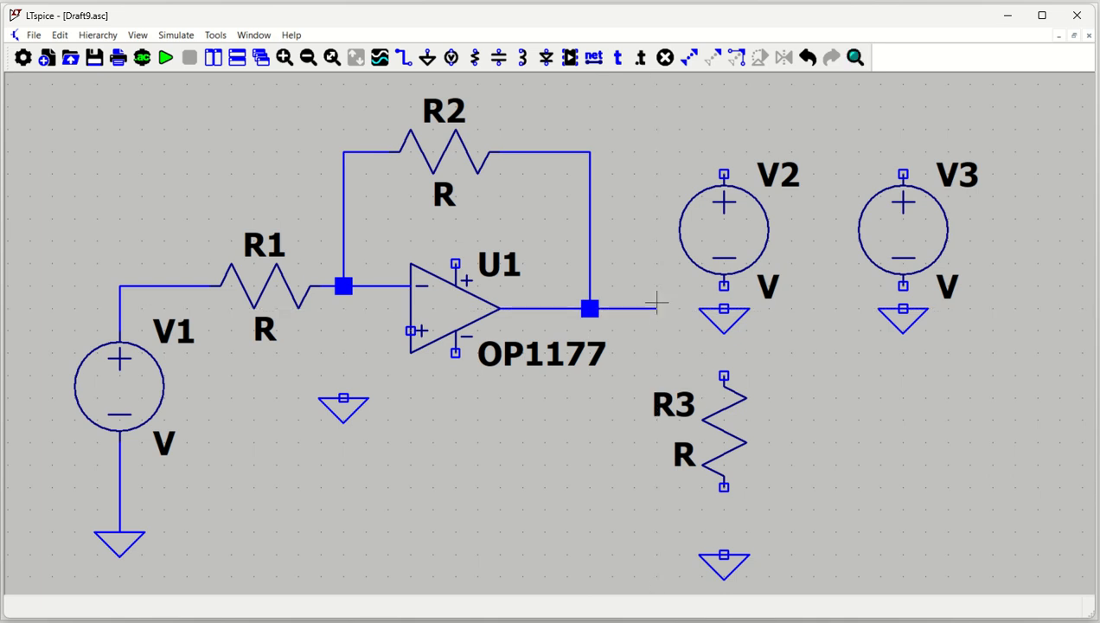
key("F3")
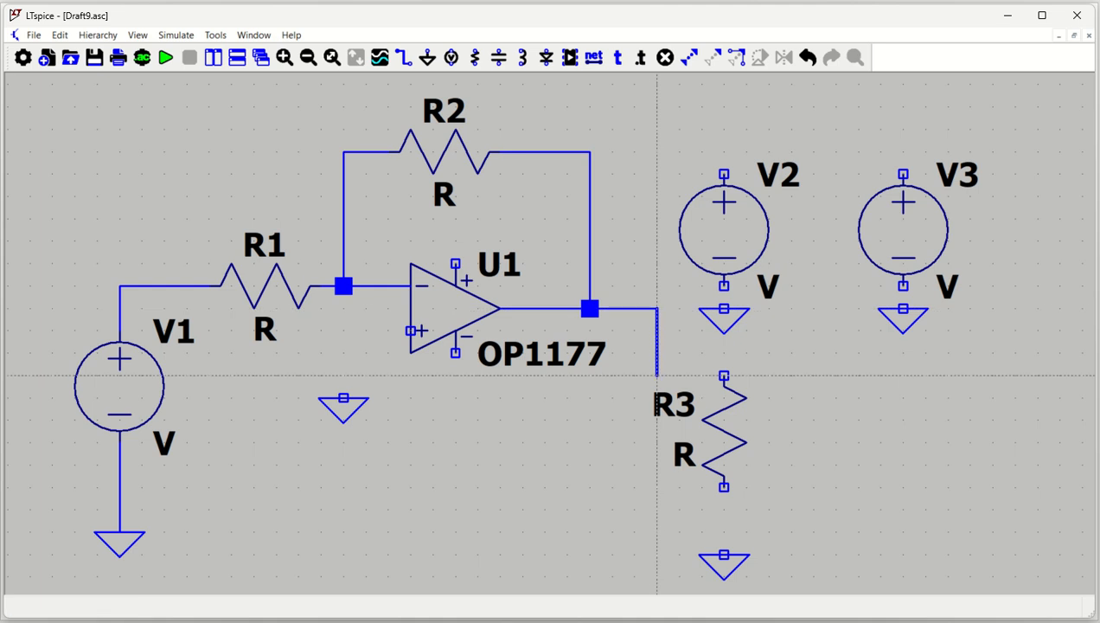
left_click(724, 376)
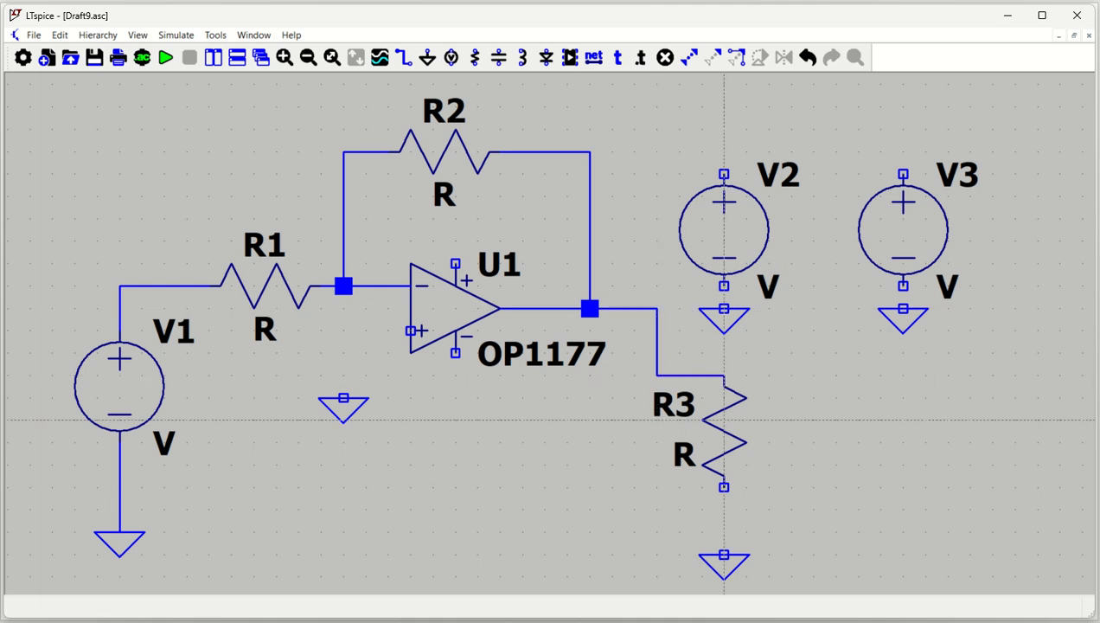
left_click(724, 487)
left_click(724, 554)
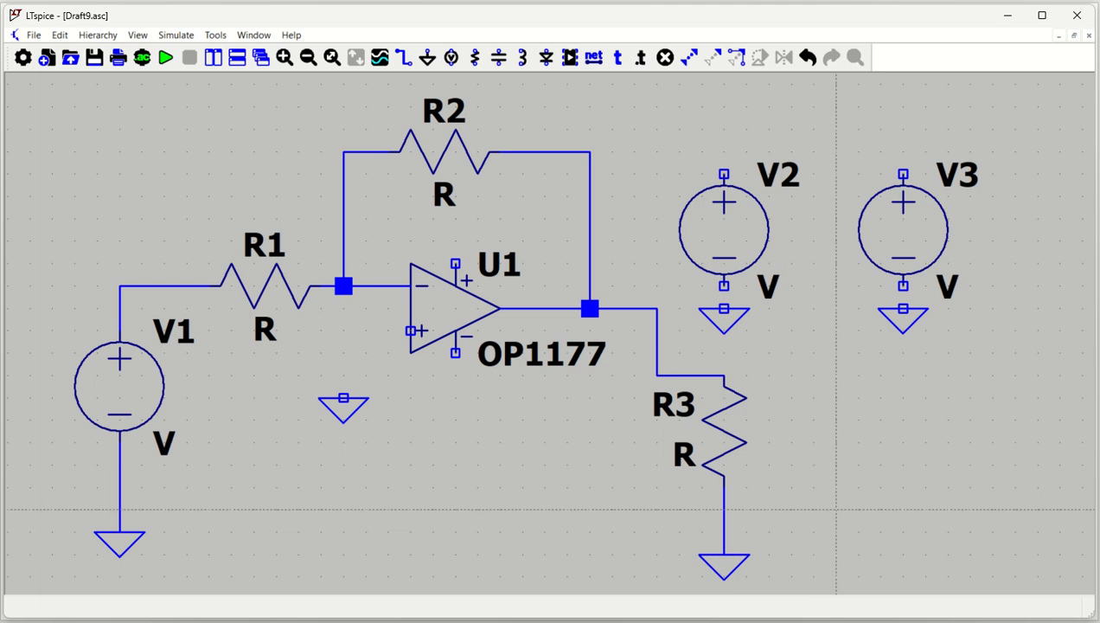
key("Escape")
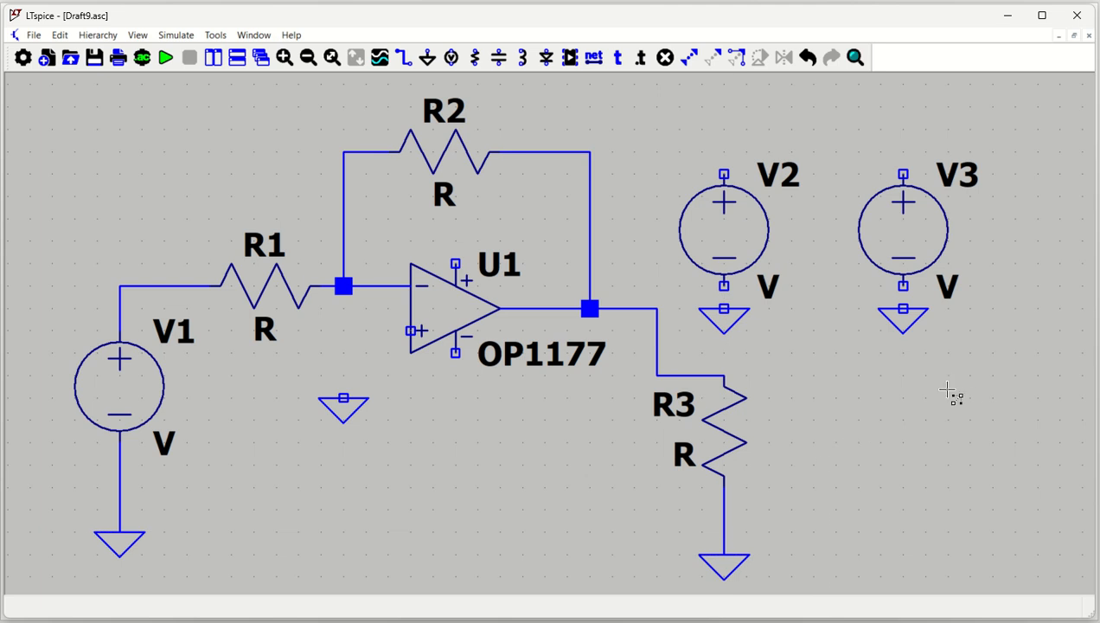
Move V2, V3 and their grounds up and to the right, and straighten the output wire so it drops directly above R3.
left_click_drag(1051, 363, 671, 135)
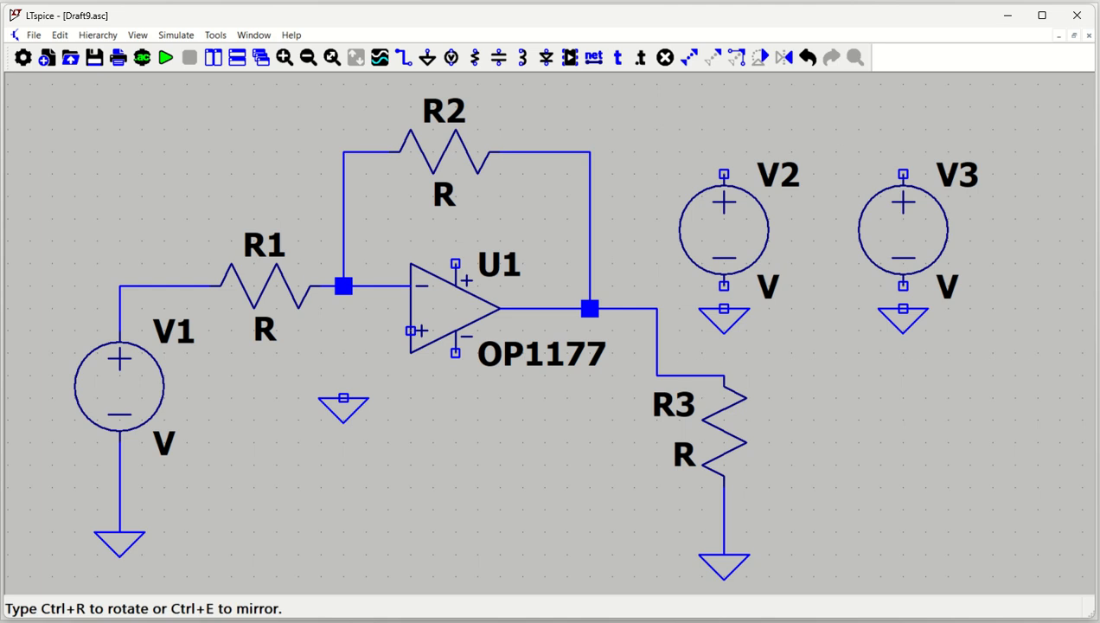
left_click(966, 222)
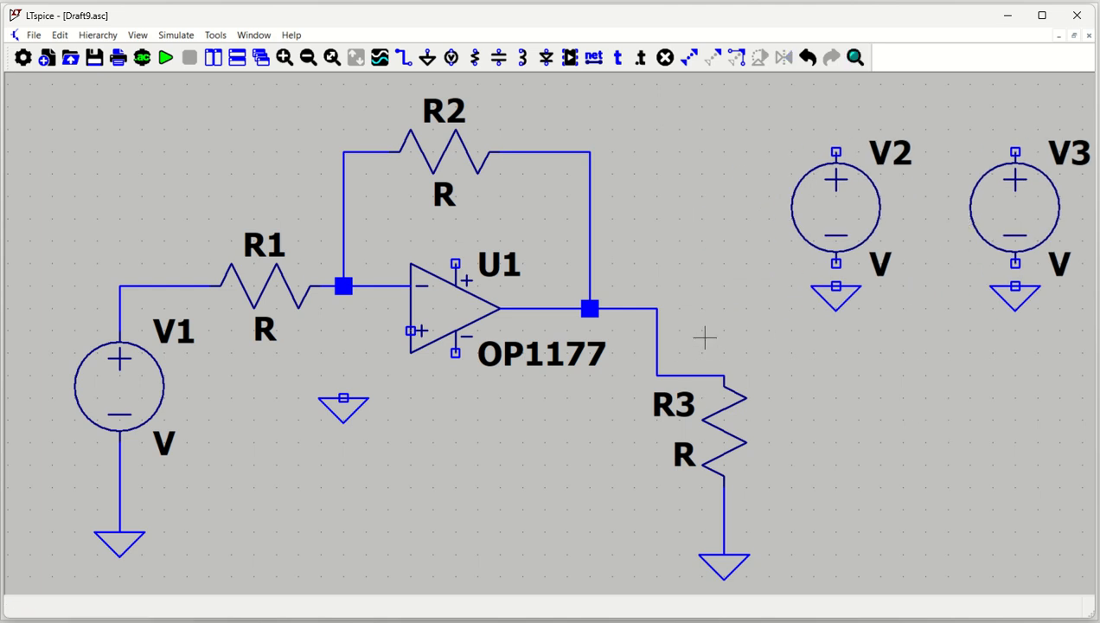
left_click_drag(659, 340, 726, 342)
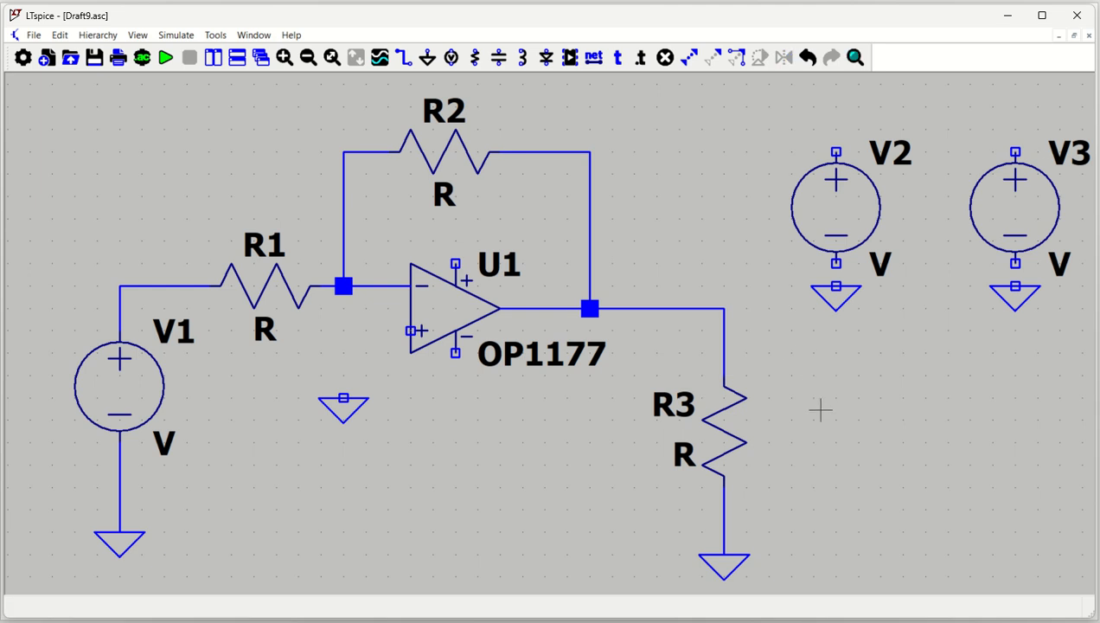
Wire the op-amp's non-inverting input to the ground symbol at its lower left.
key("F3")
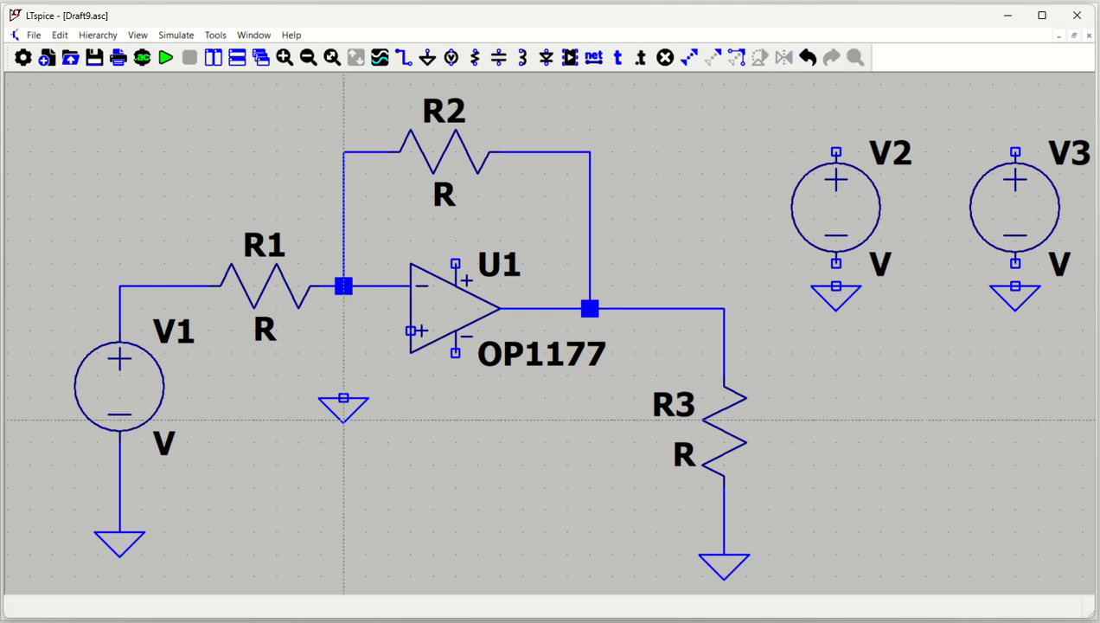
left_click(343, 398)
left_click(410, 330)
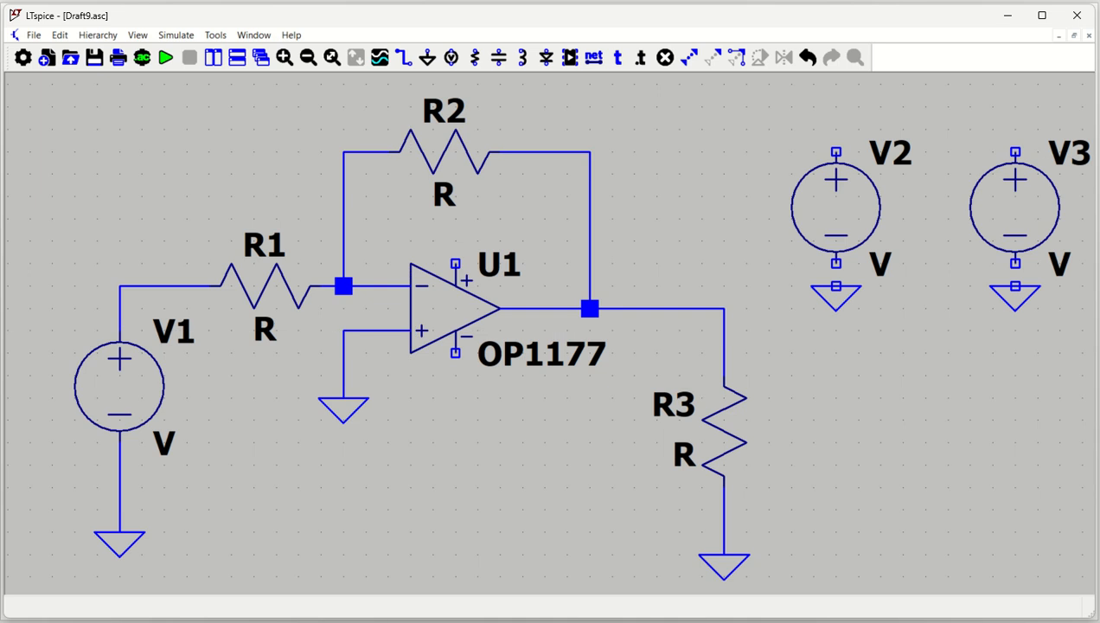
key("Escape")
Set the resistance of R1 and R2 to 1k each.
right_click(266, 289)
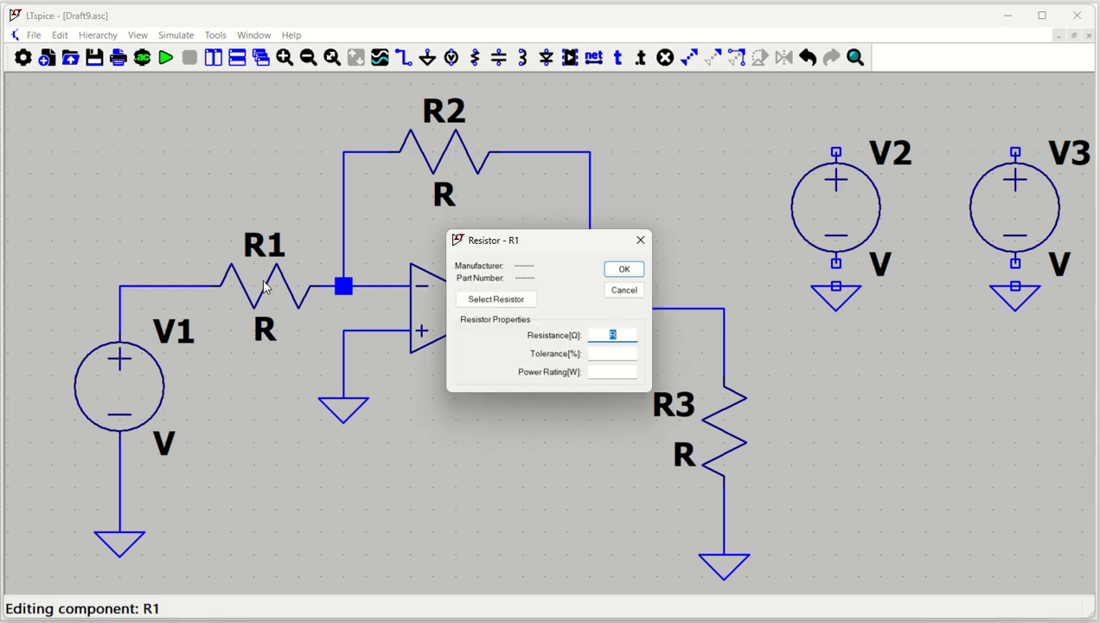
type("1k")
key("Return")
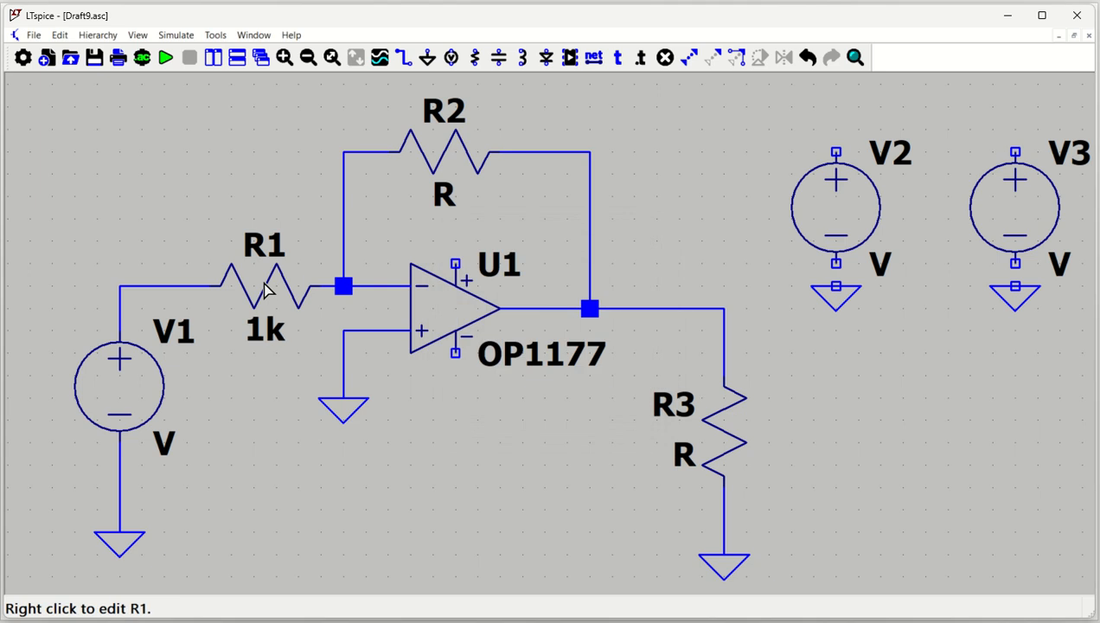
right_click(446, 154)
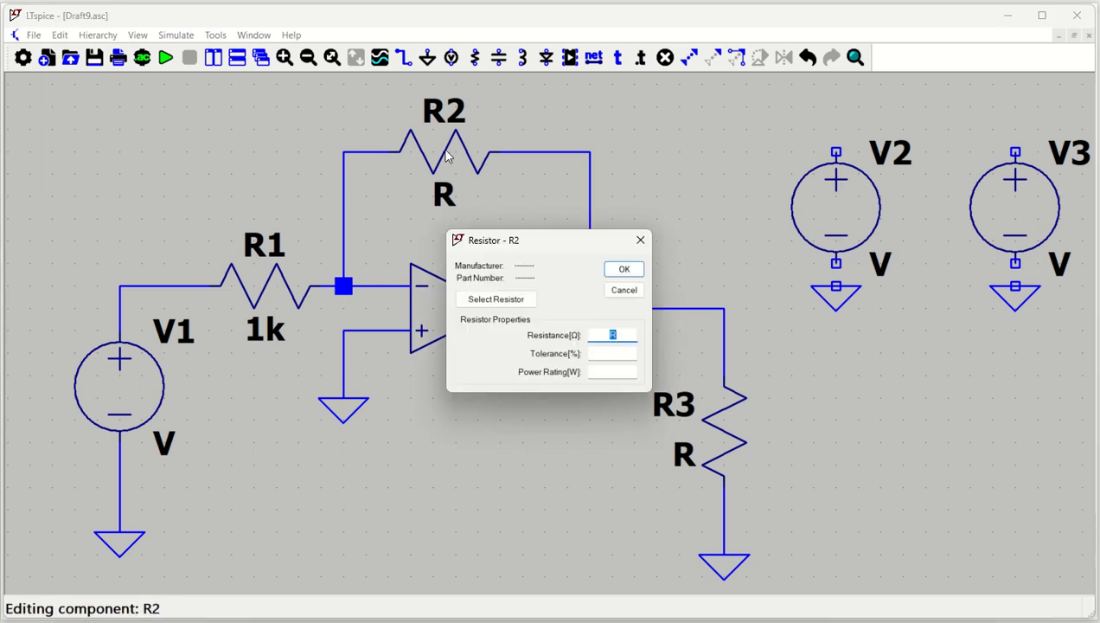
type("1k")
key("Return")
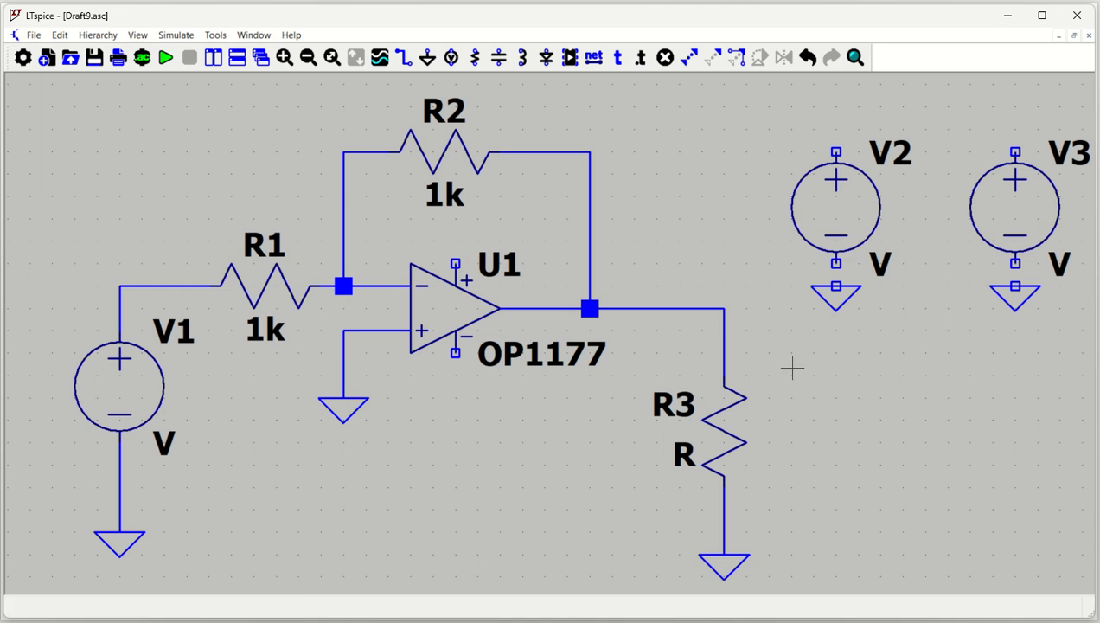
Draw a short wire up and left from V2's positive terminal and label its end VCC.
left_click_drag(840, 382, 760, 375)
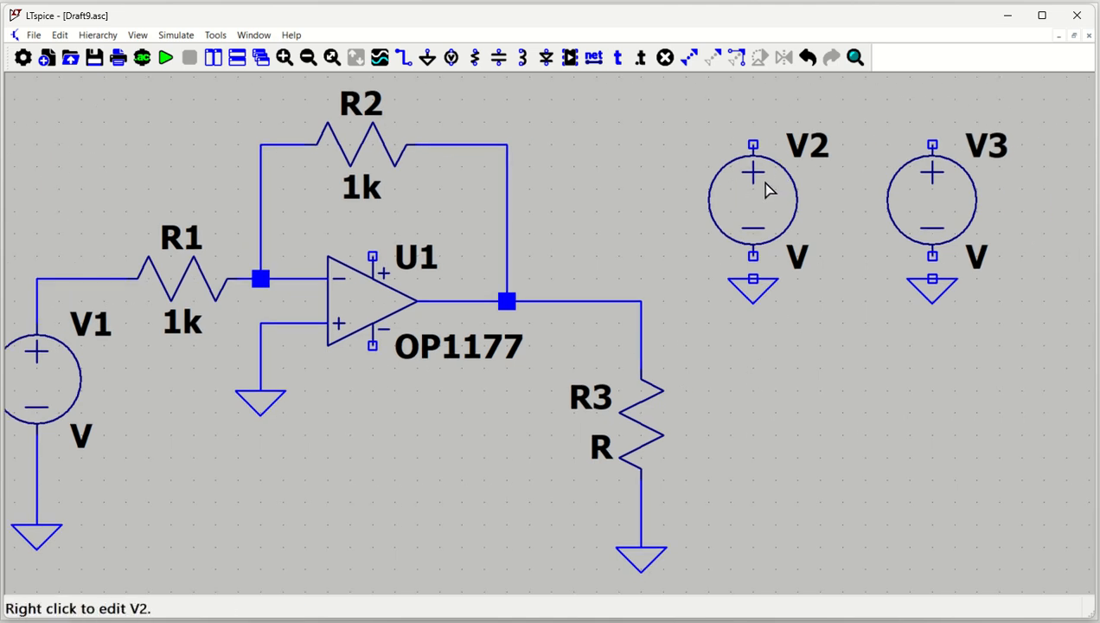
key("w")
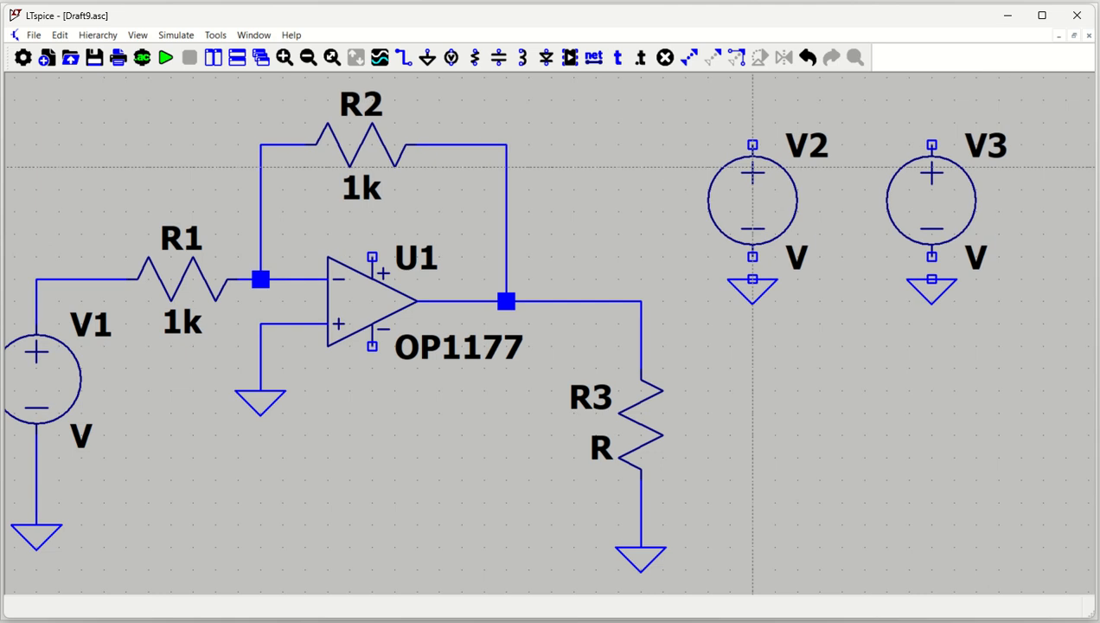
left_click(752, 145)
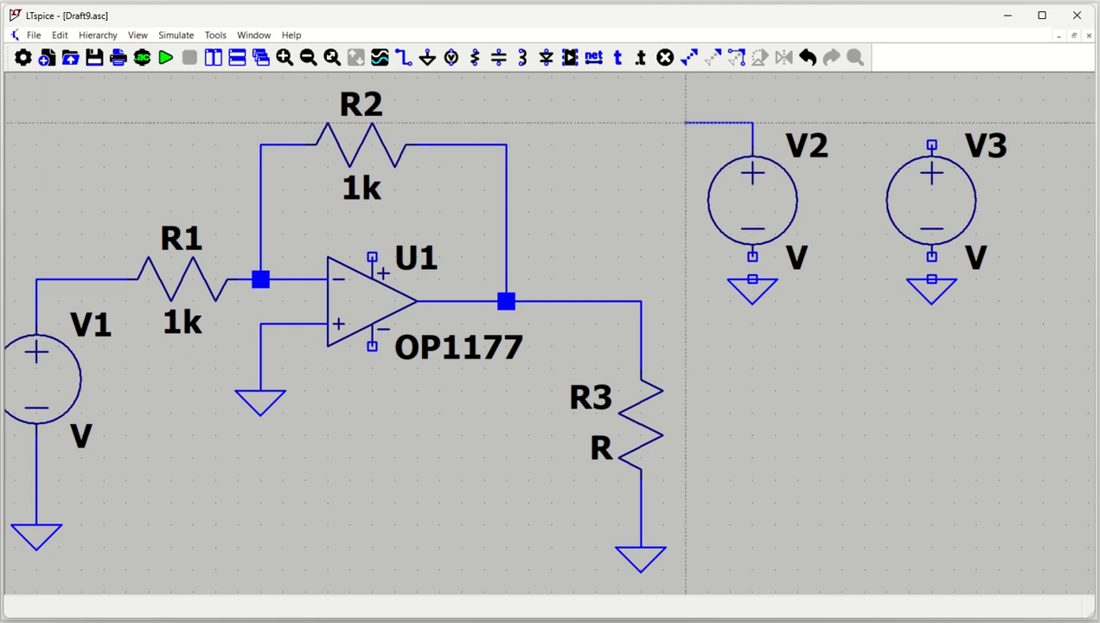
left_click(686, 123)
key("n")
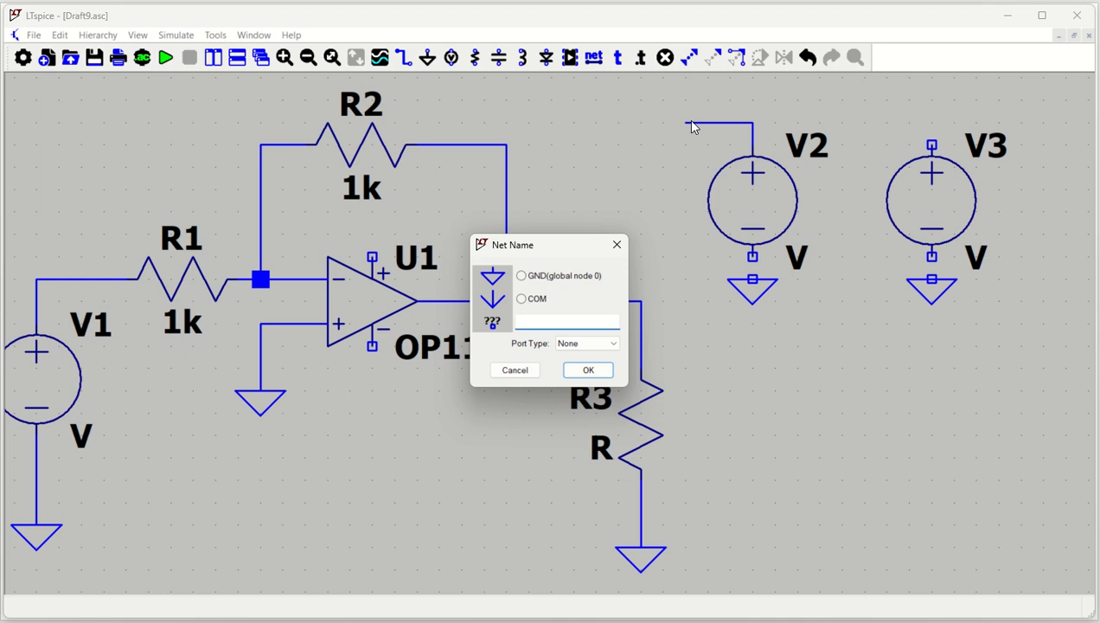
type("VCC")
key("Return")
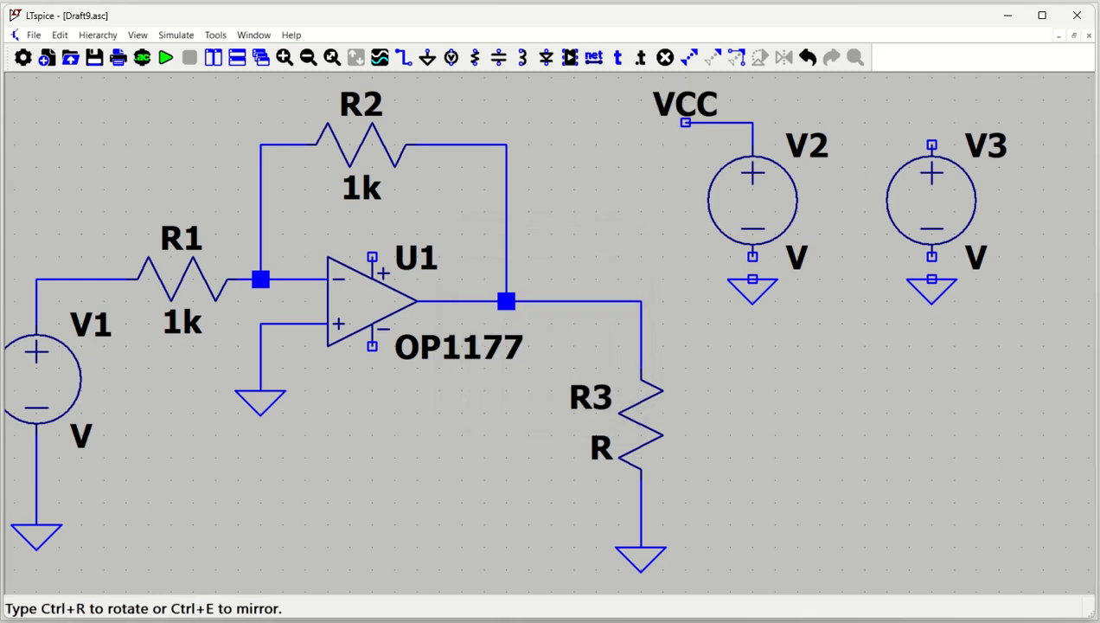
left_click(685, 123)
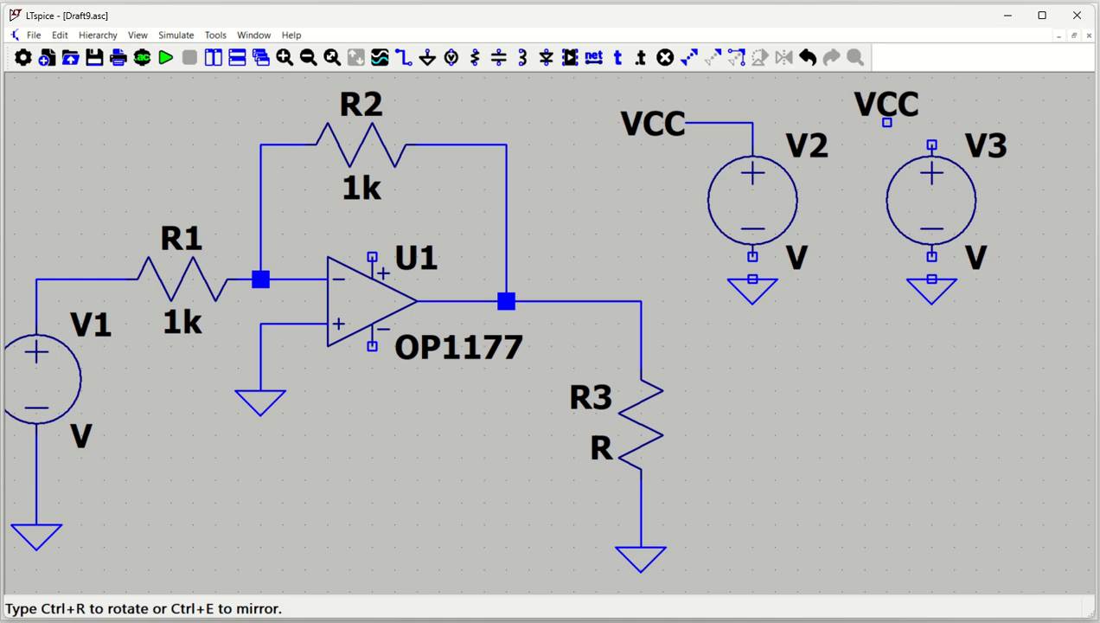
Place a second net label beside V3, rename it VEE, and wire it to V3's positive terminal.
left_click(865, 122)
key("Escape")
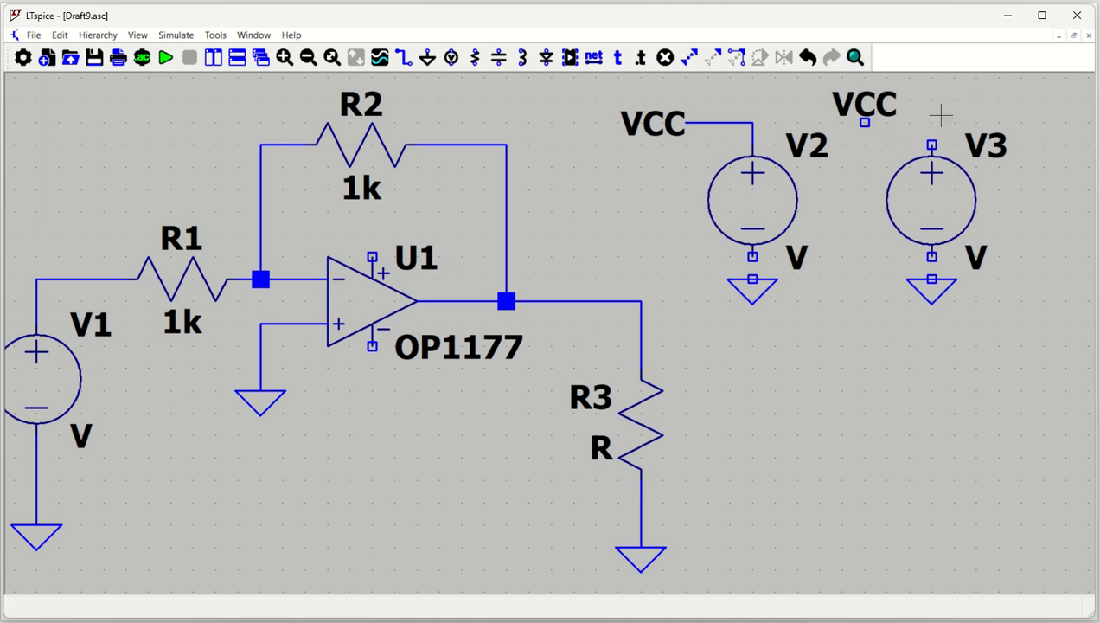
right_click(881, 105)
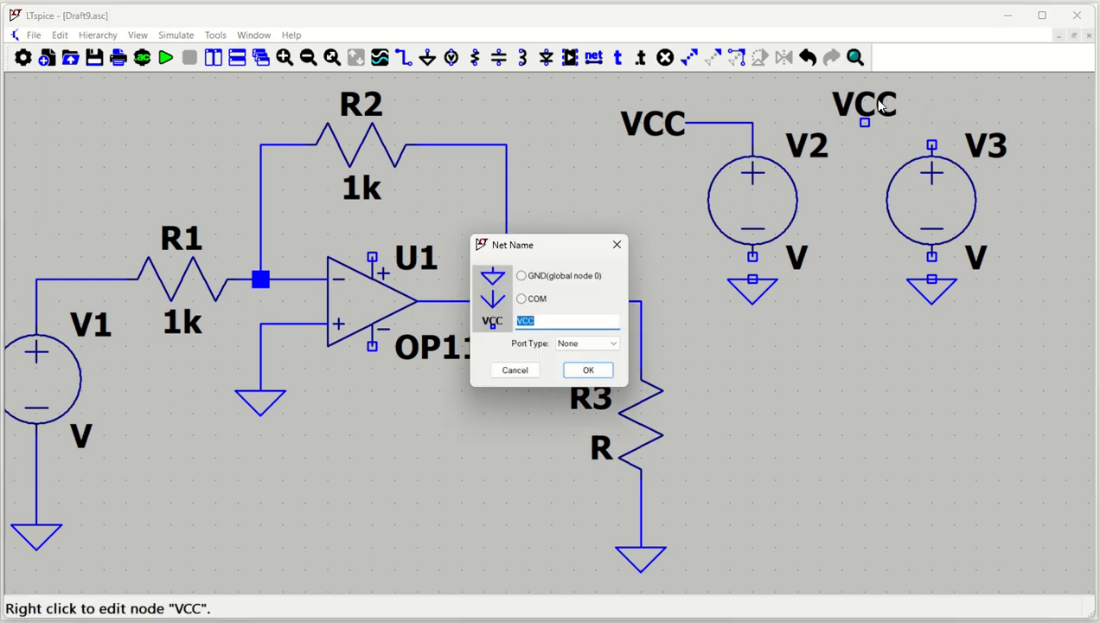
type("VEE")
key("Return")
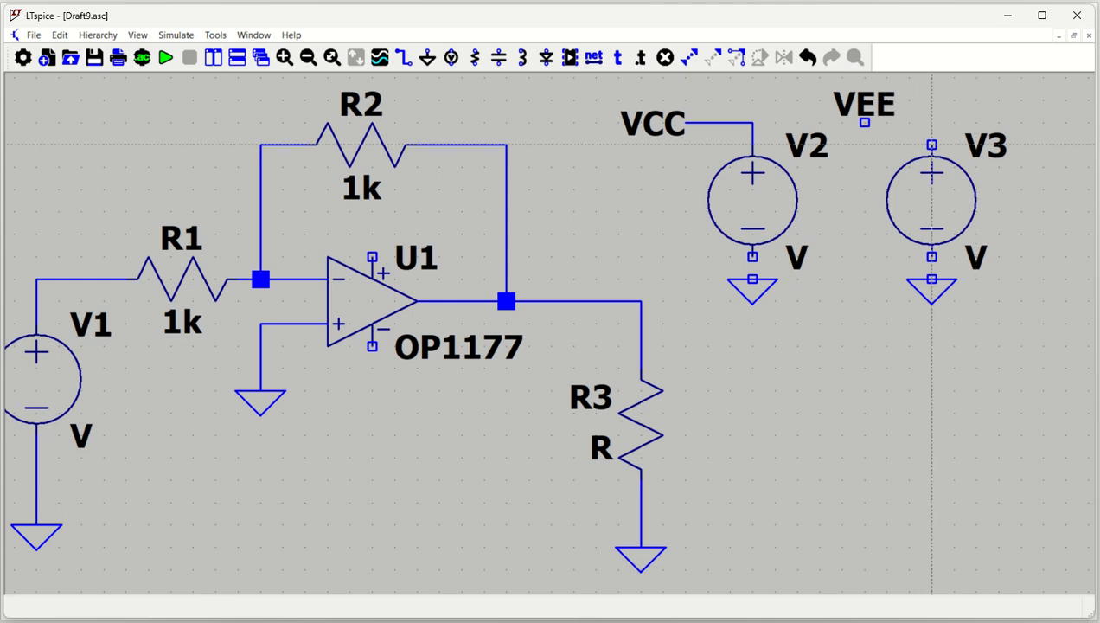
key("F3")
left_click(932, 145)
left_click(865, 122)
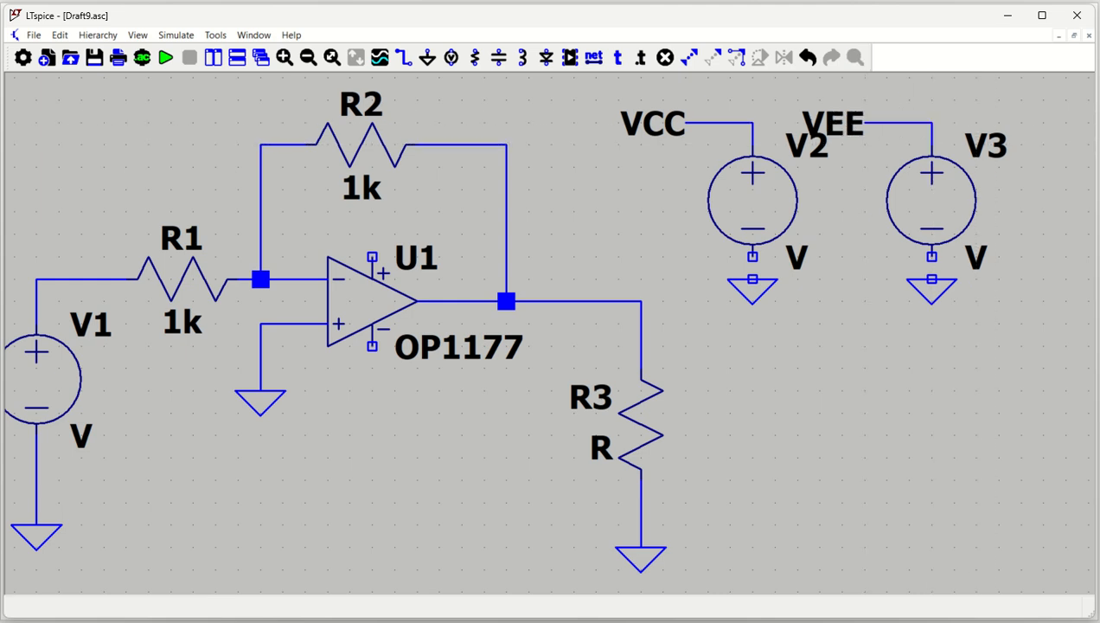
key("Escape")
Wire the negative terminals of V2 and V3 to the ground symbols beneath them.
key("F3")
left_click(753, 279)
left_click(753, 256)
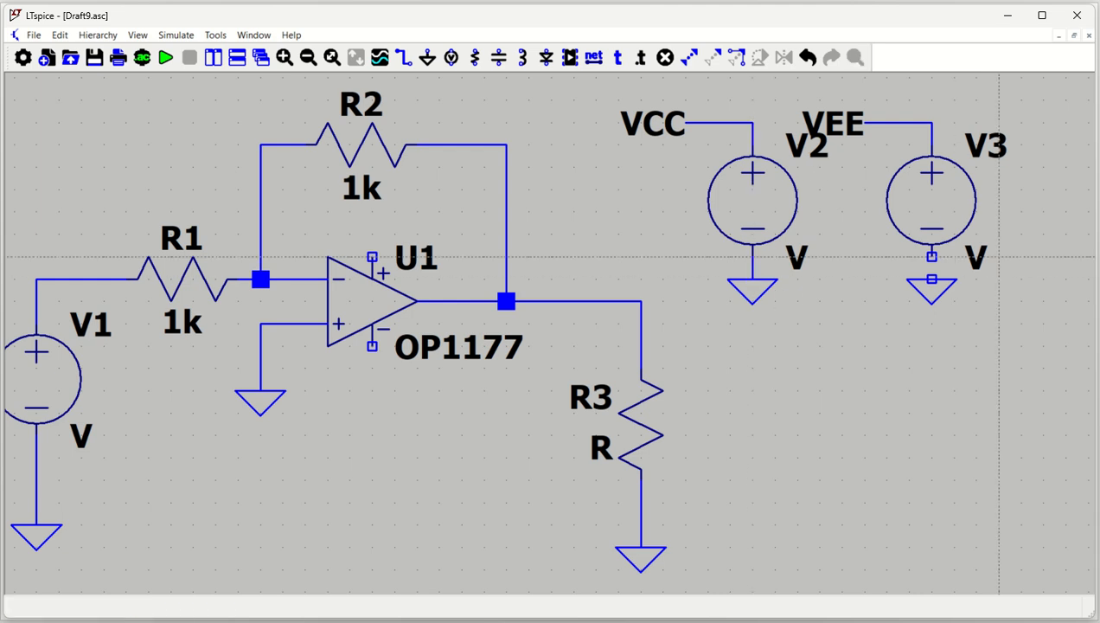
left_click(932, 279)
left_click(932, 256)
key("Escape")
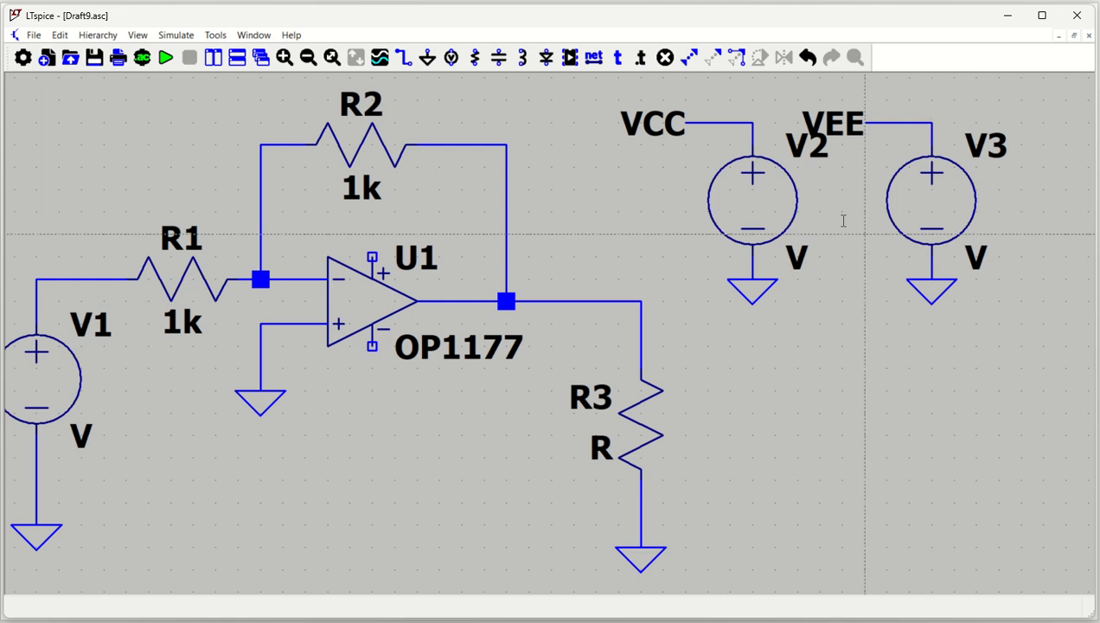
Set the DC value of V2 to 15V and that of V3 to -15V.
right_click(763, 197)
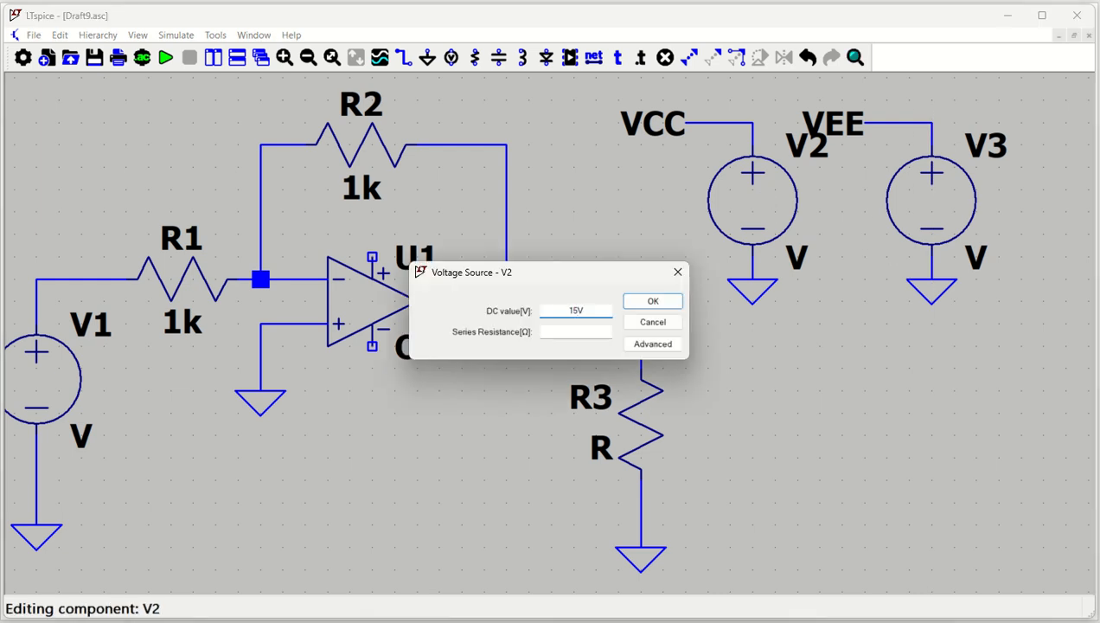
key("Return")
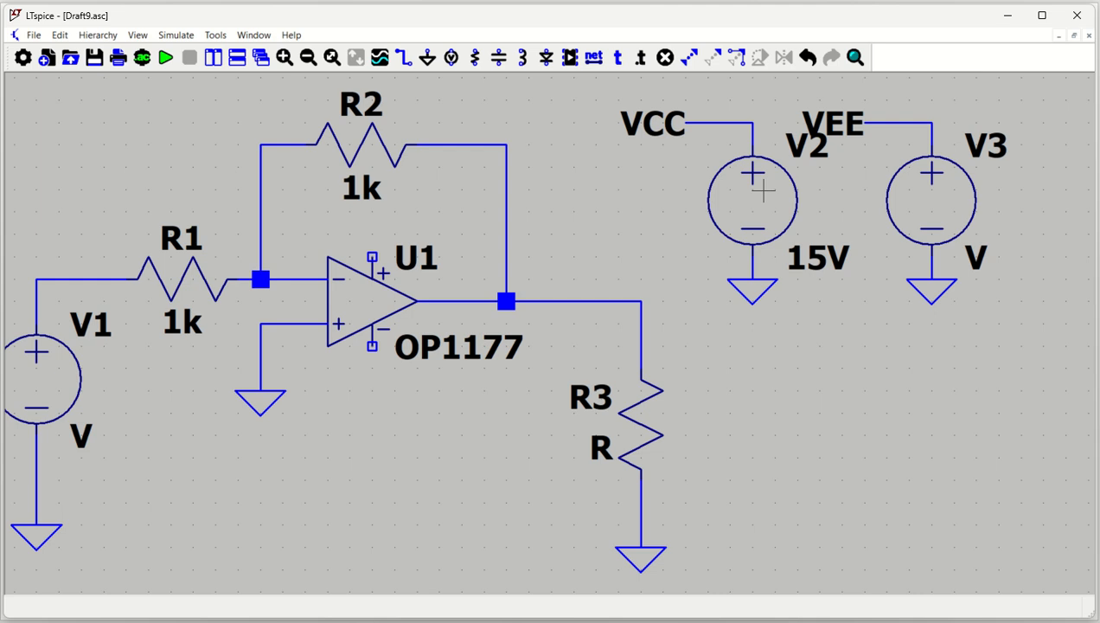
right_click(915, 195)
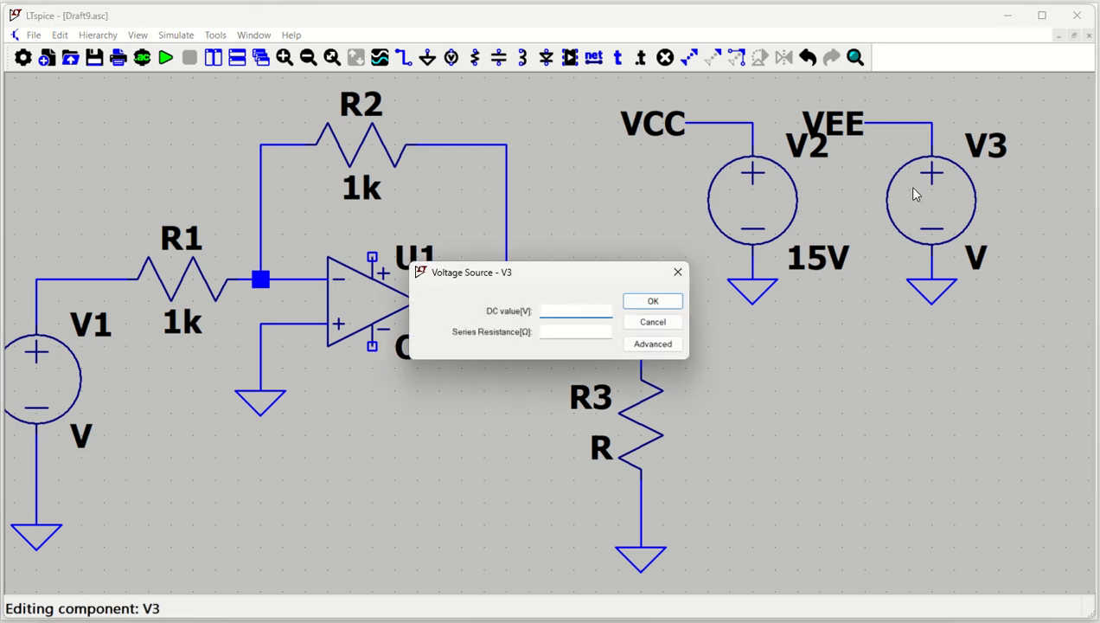
type("-15V")
key("Return")
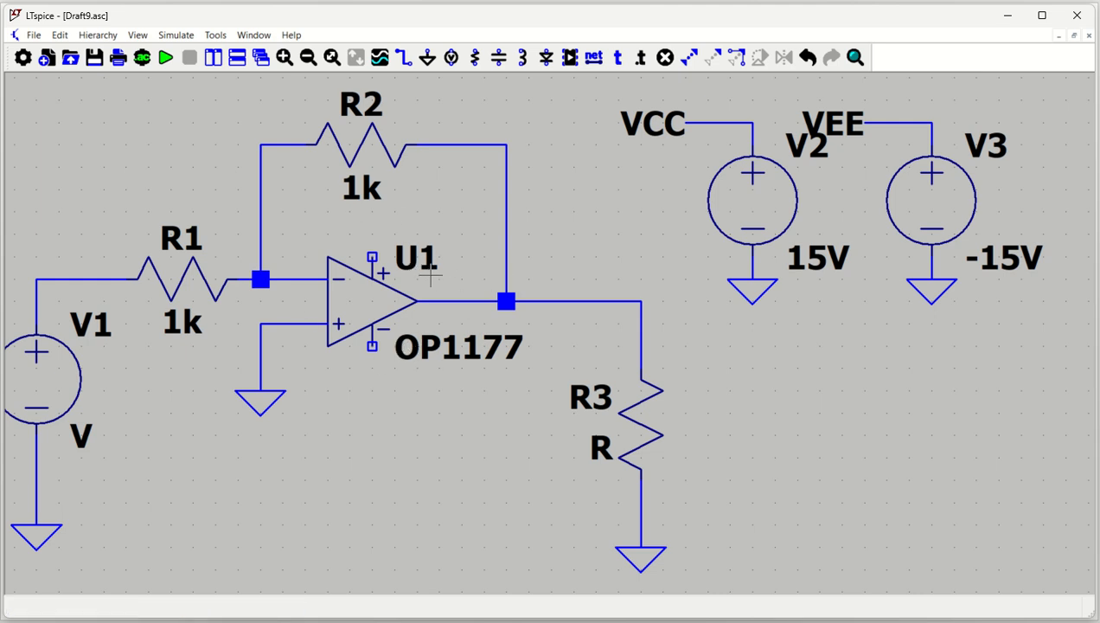
Draw a short wire up and right from U1's positive supply pin and label its end VCC.
key("F3")
left_click(372, 257)
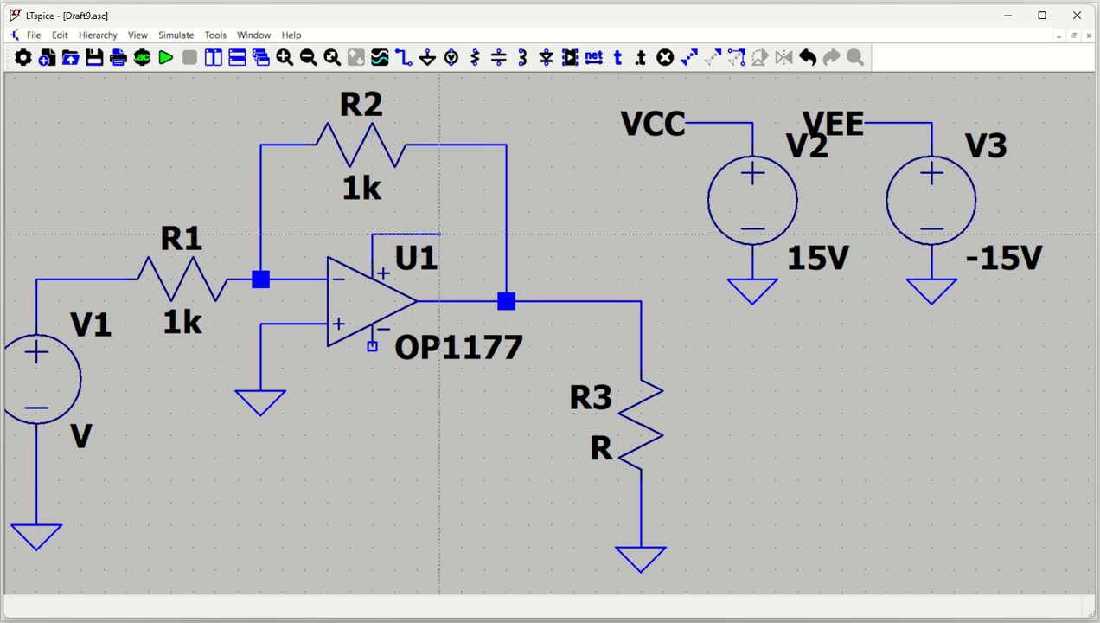
left_click(439, 233)
key("F4")
type("V")
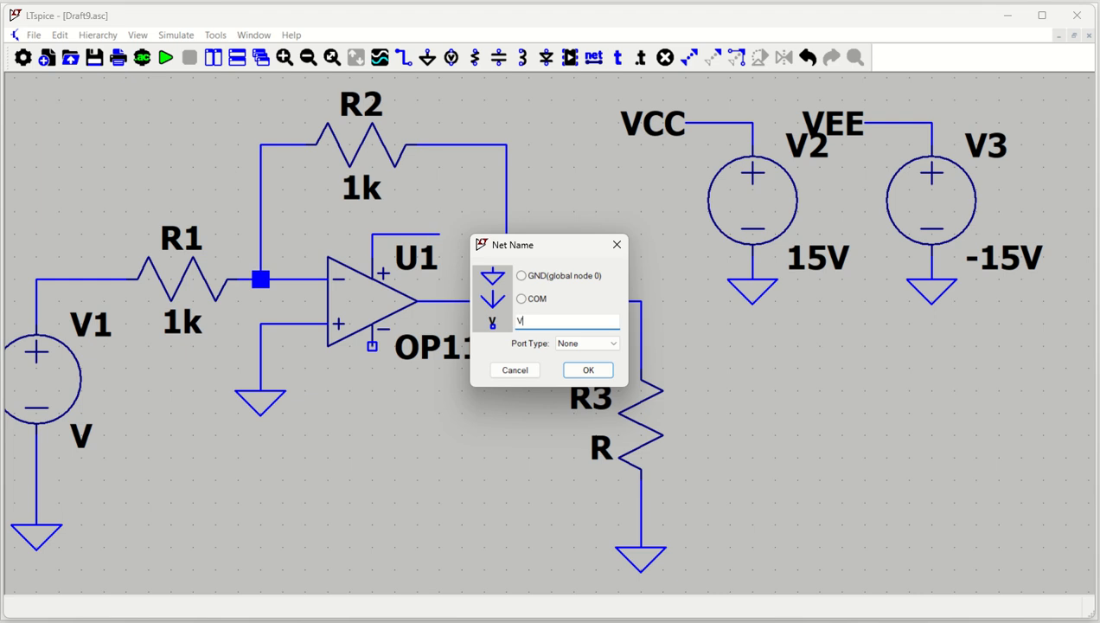
type("CC")
key("Return")
left_click(440, 234)
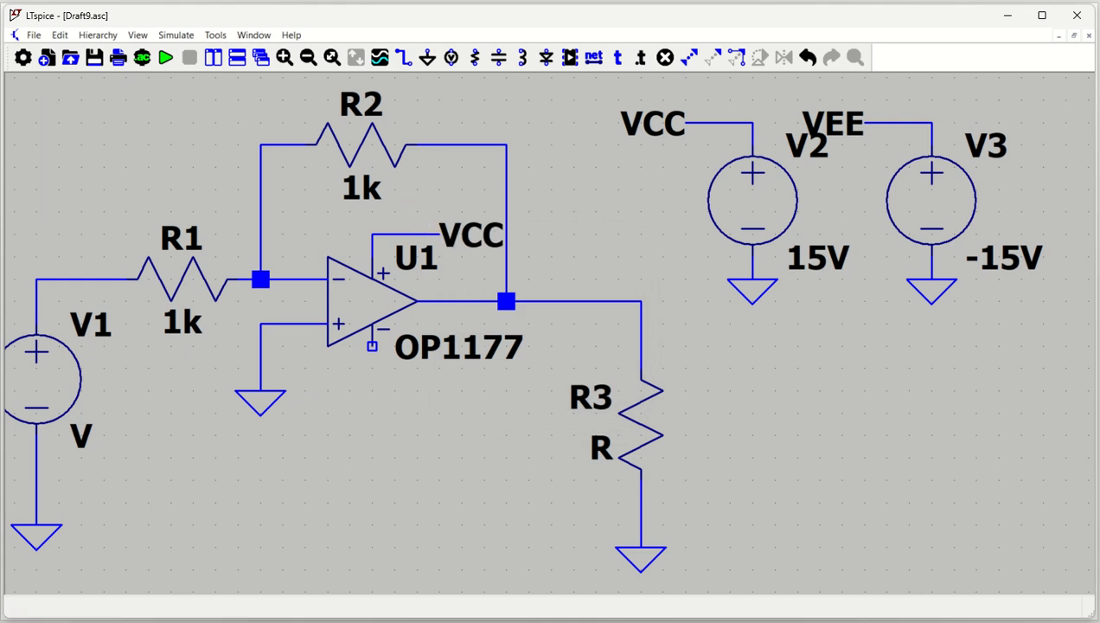
key("Escape")
Shift V3 with its ground symbol to the right, and move the VEE label right so it clears V2's name.
scroll(991, 320, "down", 1)
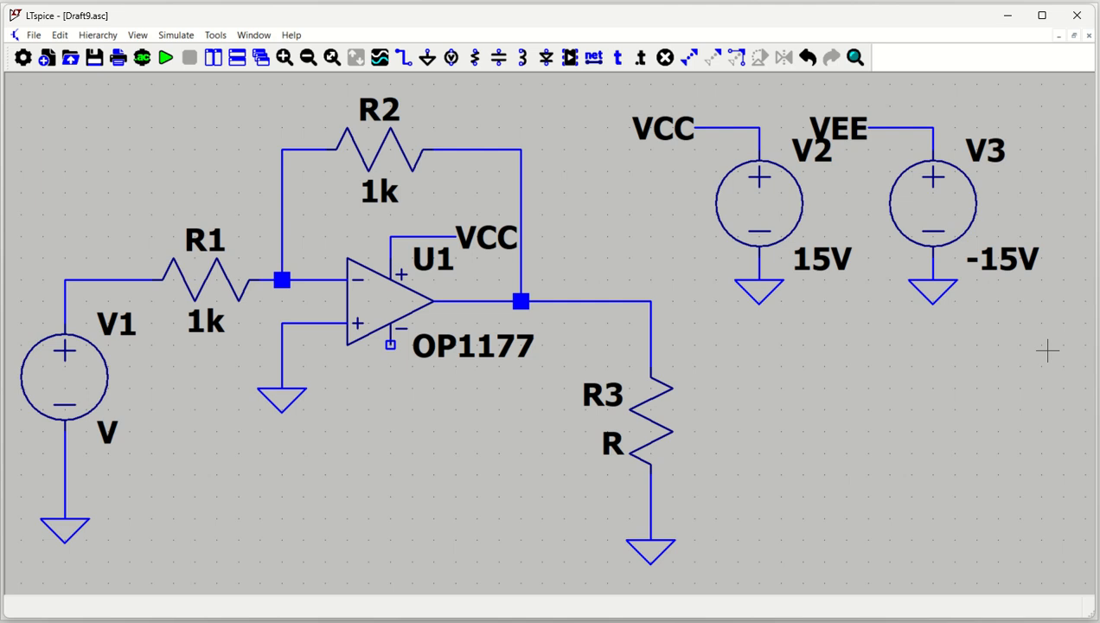
key("m")
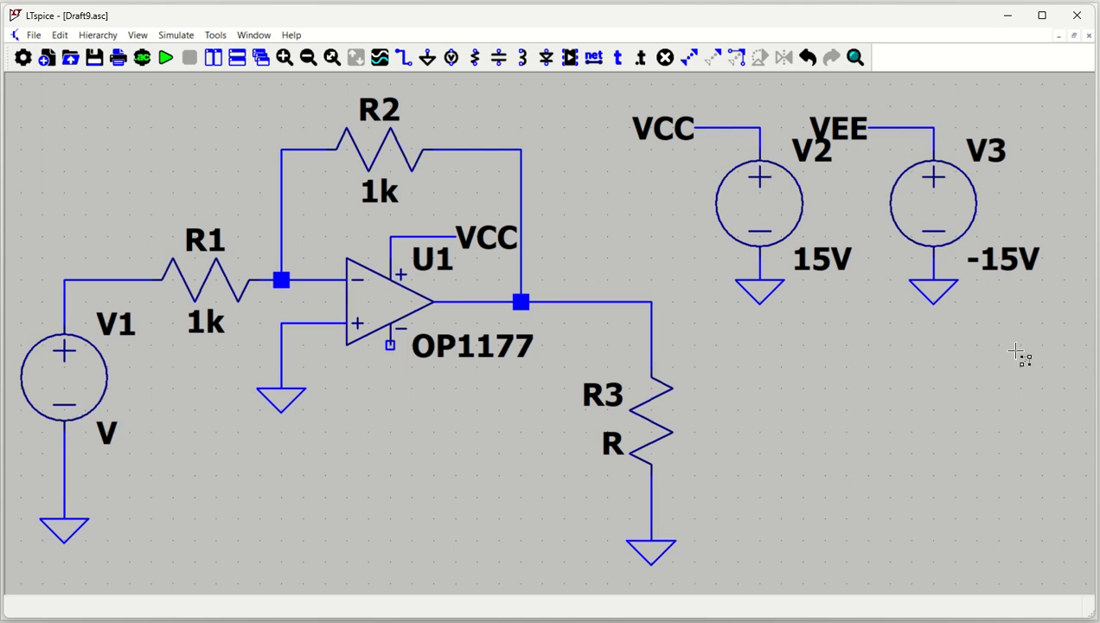
left_click_drag(1051, 358, 868, 95)
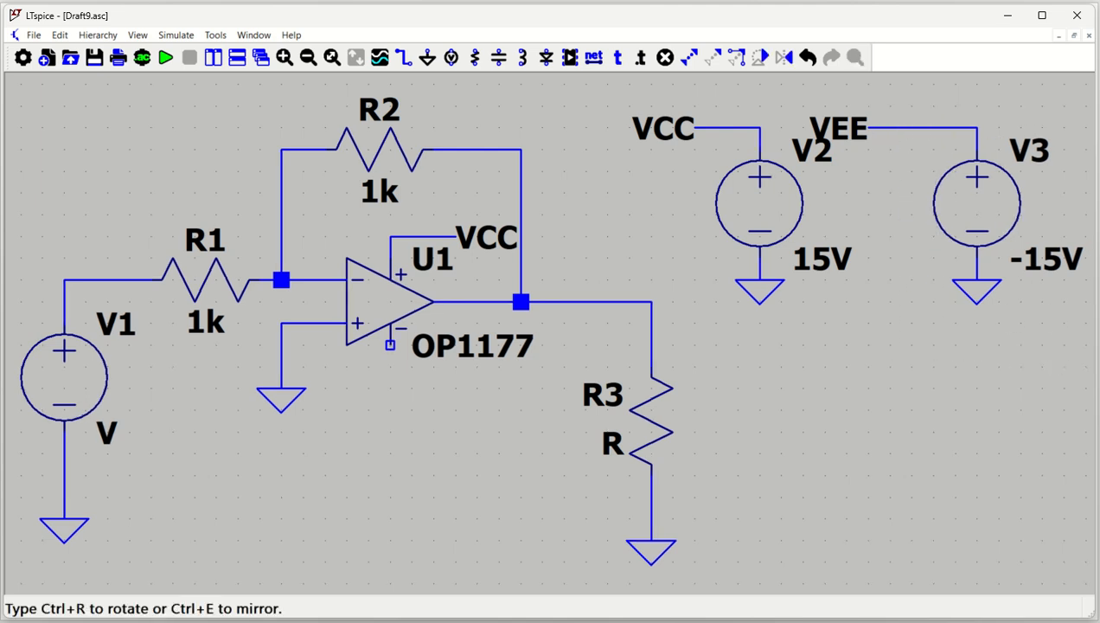
left_click(934, 97)
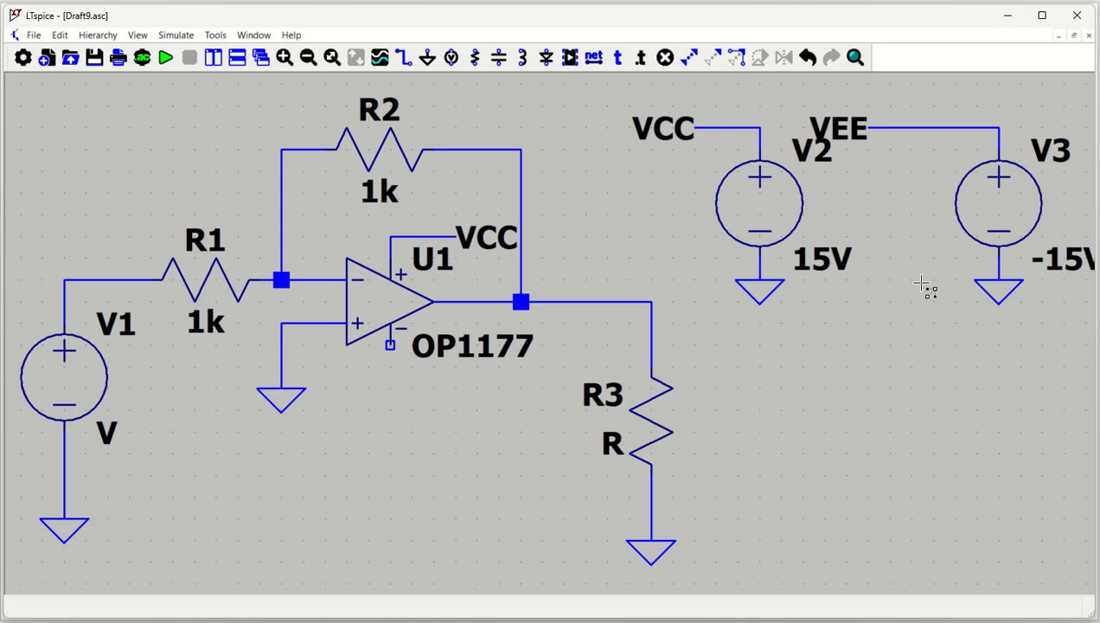
left_click(855, 129)
left_click(899, 128)
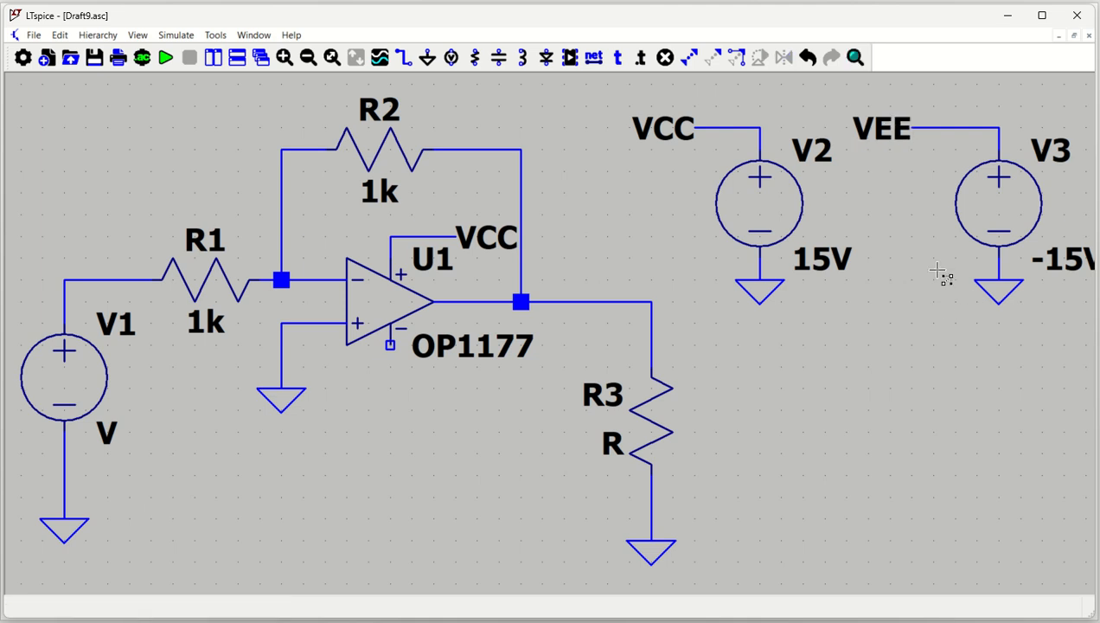
key("Escape")
Draw a short wire down and right from U1's negative supply pin and label its end VEE.
left_click_drag(915, 323, 913, 322)
scroll(913, 323, "down", 1)
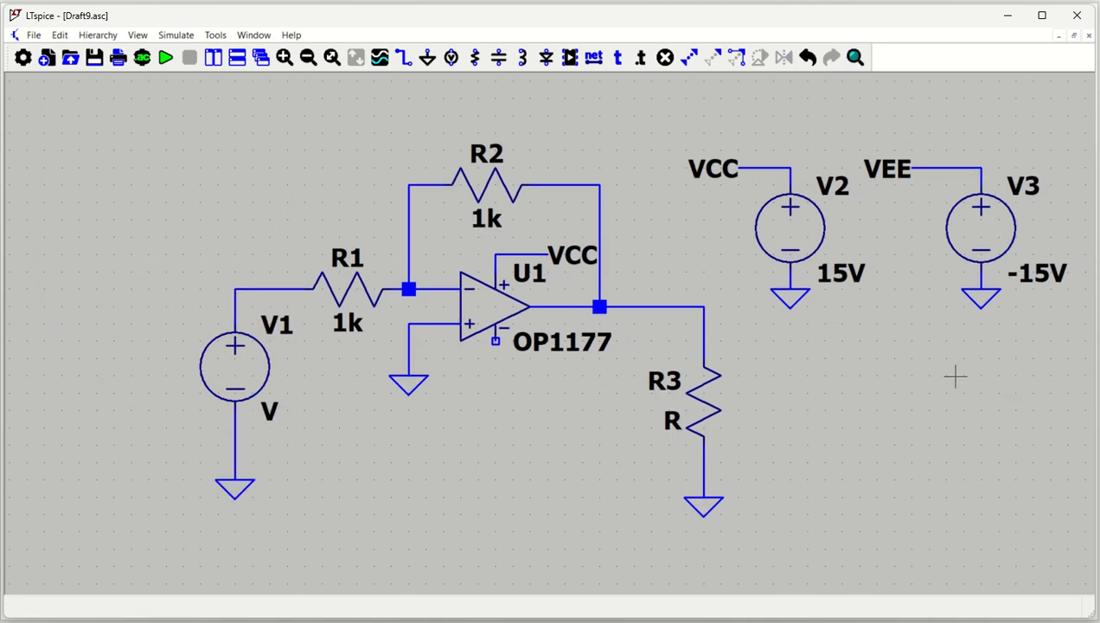
left_click_drag(956, 374, 827, 373)
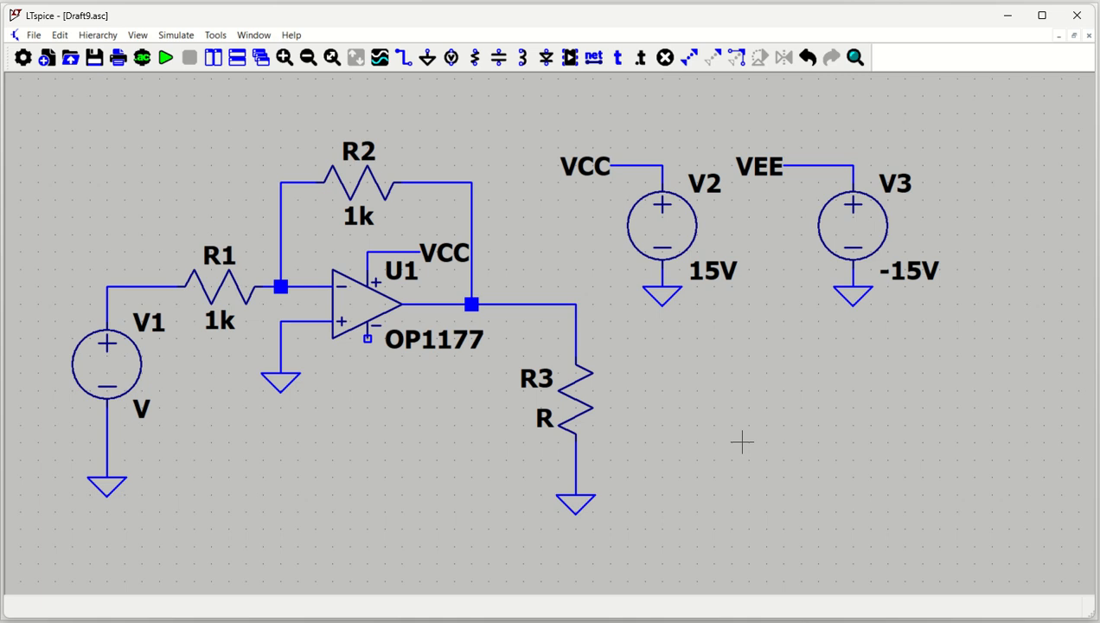
key("F3")
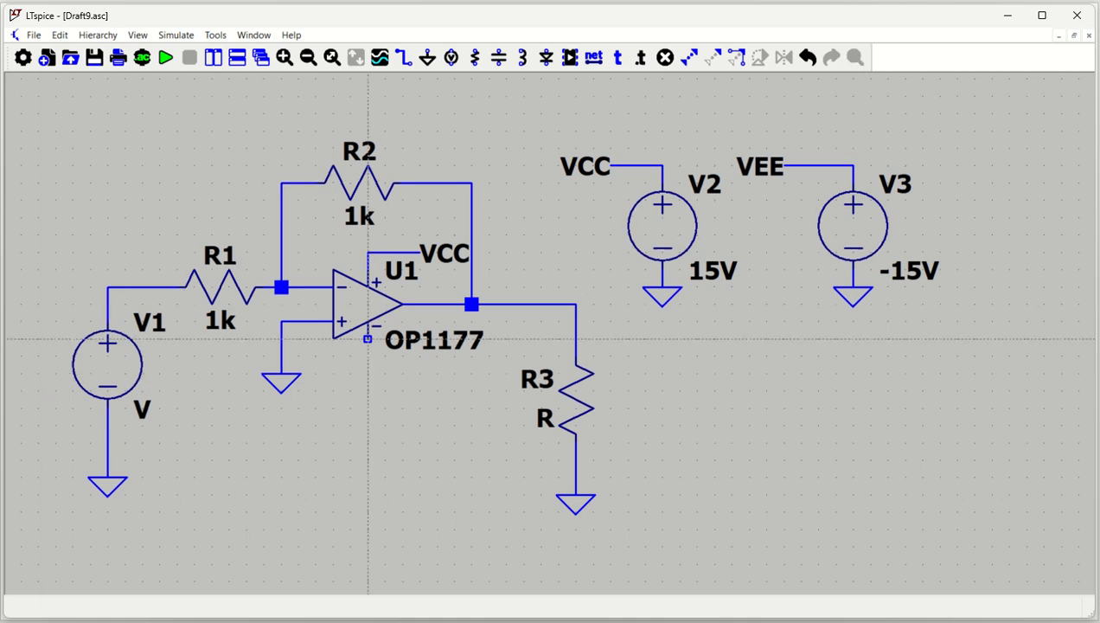
left_click(368, 338)
left_click(437, 373)
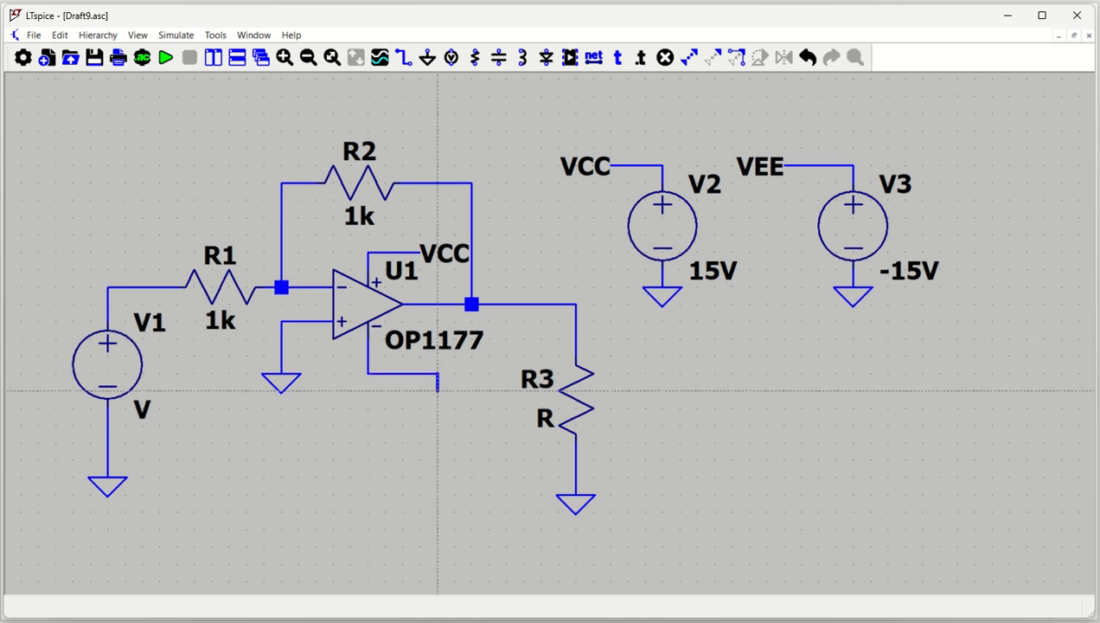
key("F4")
type("VEE")
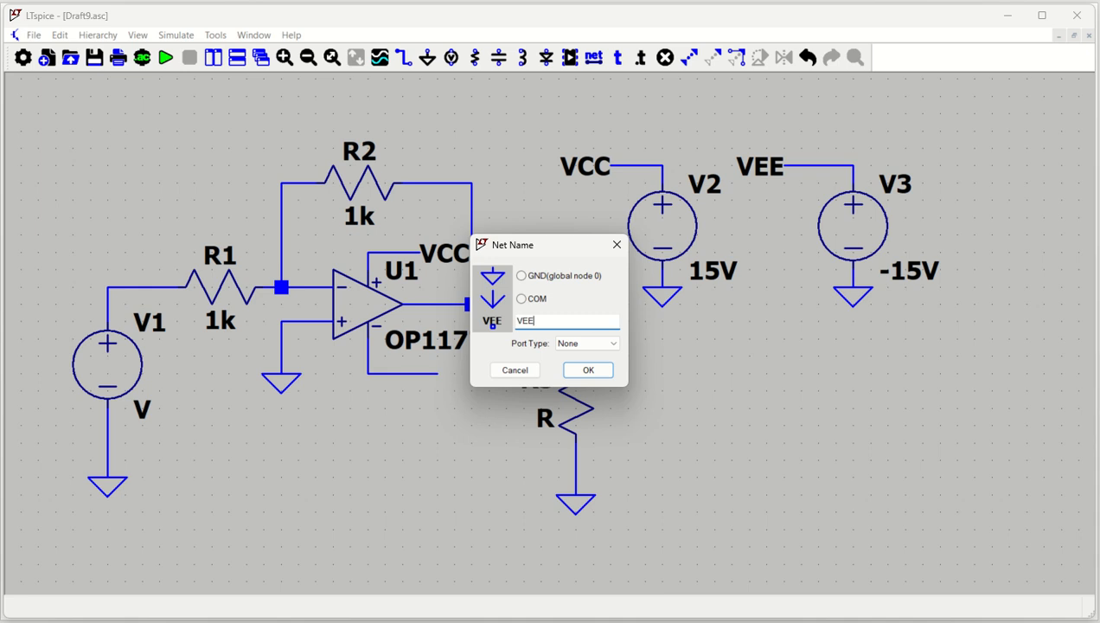
key("Return")
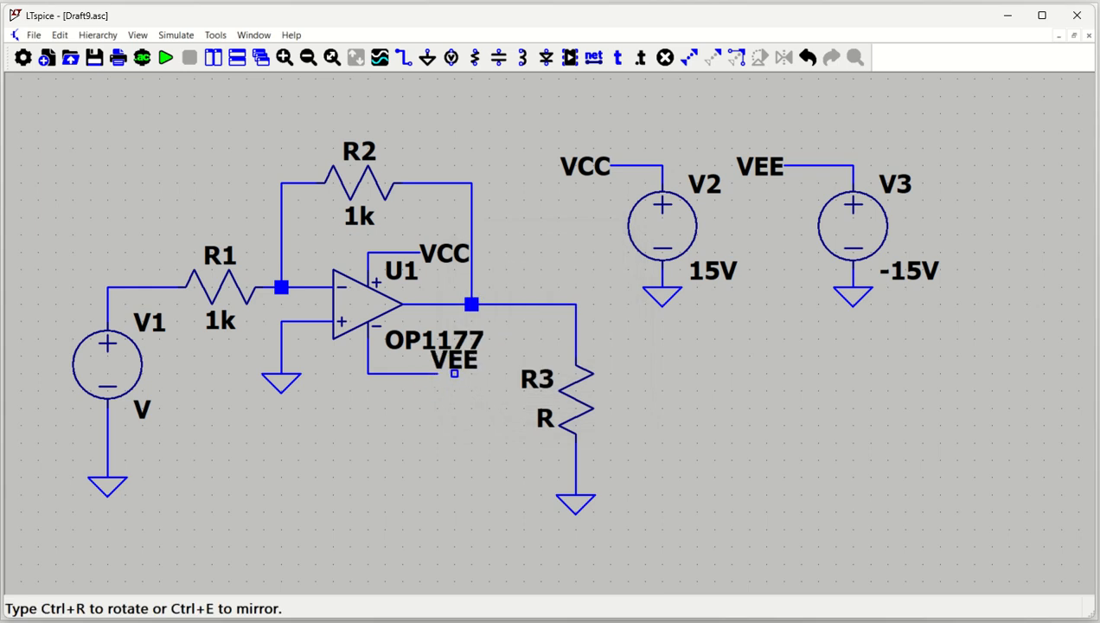
left_click(437, 374)
key("Escape")
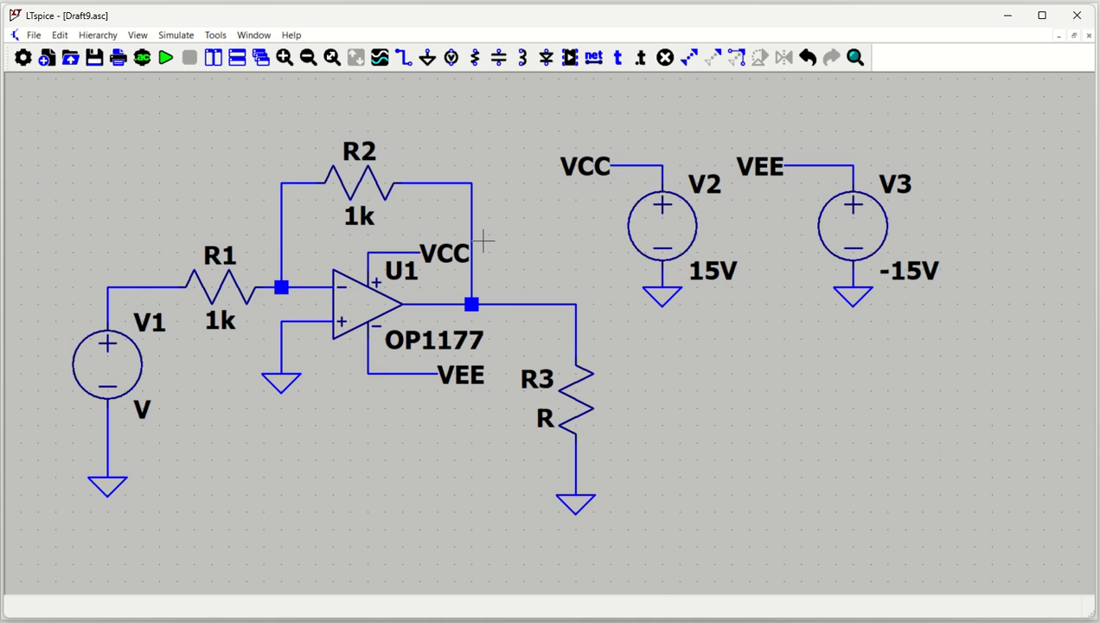
Stretch the vertical feedback wire between R2 and the op-amp output to the right, away from the VCC label.
key("s")
left_click(471, 226)
left_click(508, 238)
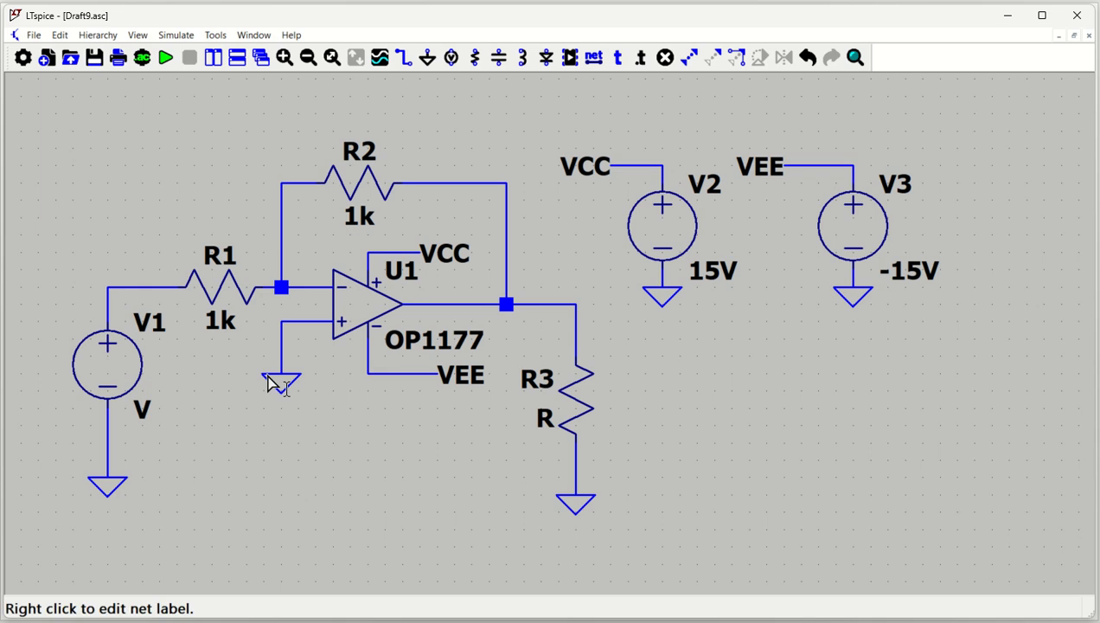
Set the resistance of load resistor R3 to 10K.
right_click(571, 398)
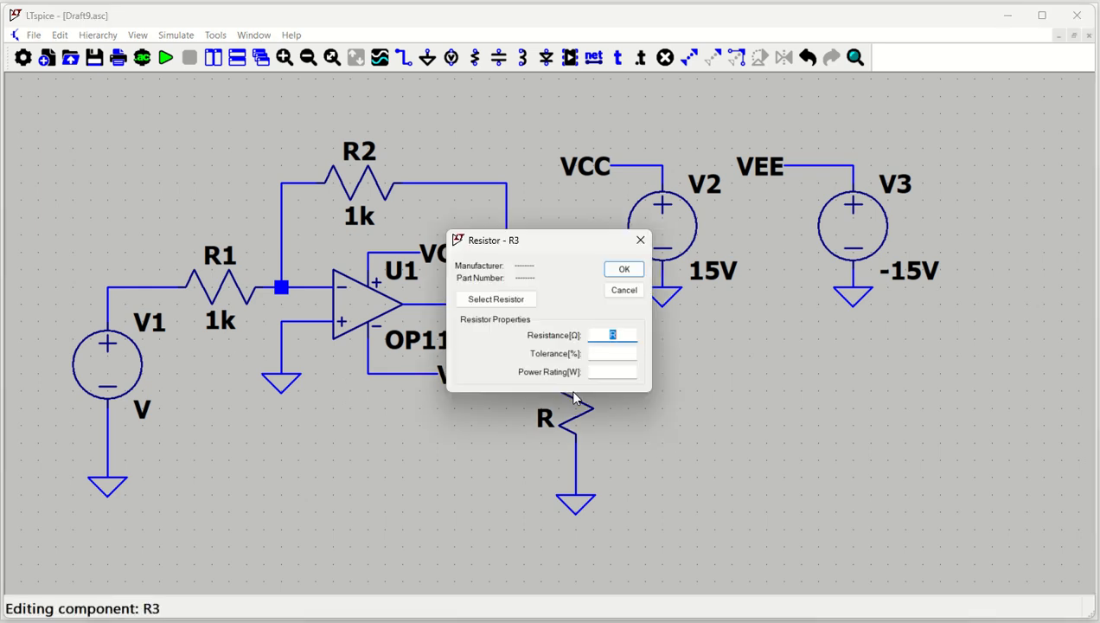
type("10K")
key("Return")
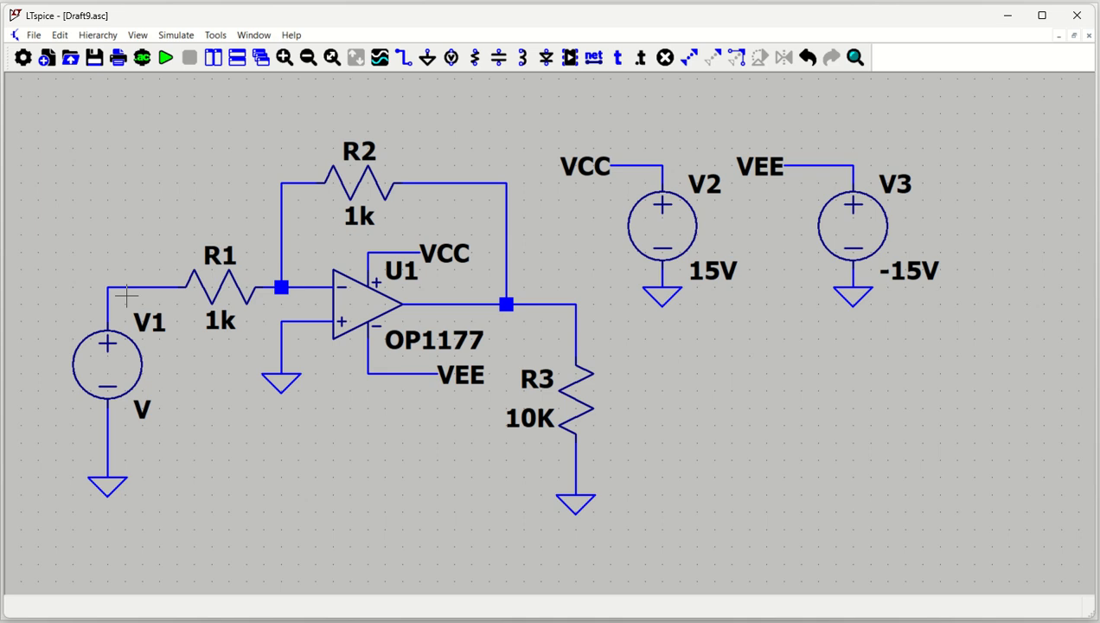
Label the corner of the input wire above V1 as VIN.
key("F4")
type("VIN")
key("Return")
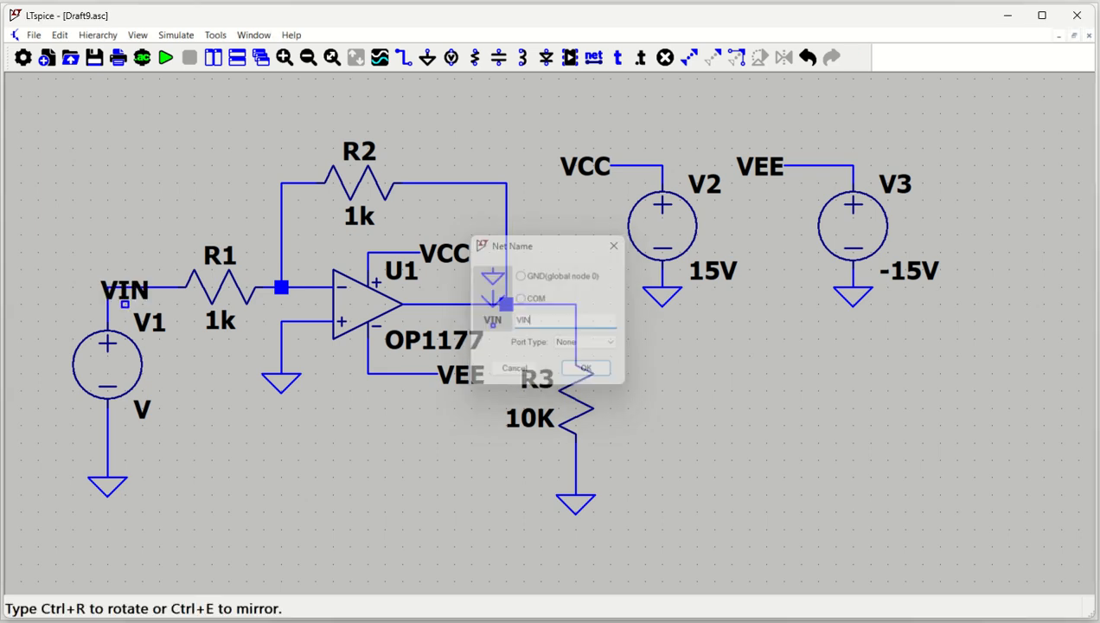
left_click(107, 286)
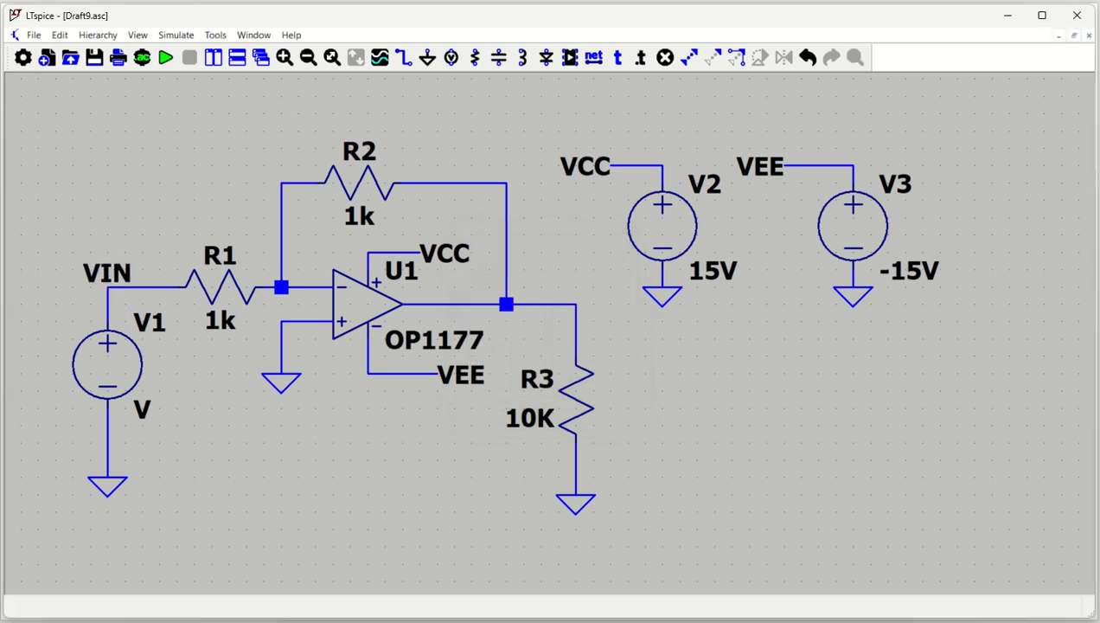
Place another net label on the output wire corner above R3 and rename it VOUT.
left_click(576, 304)
right_click(575, 304)
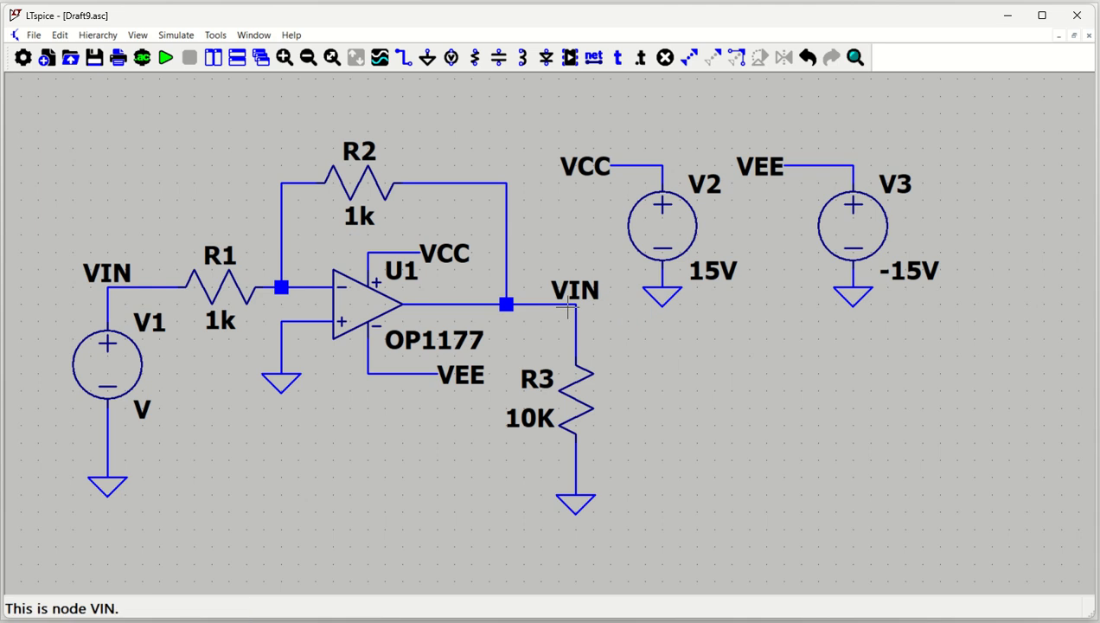
right_click(577, 303)
type("VOUT")
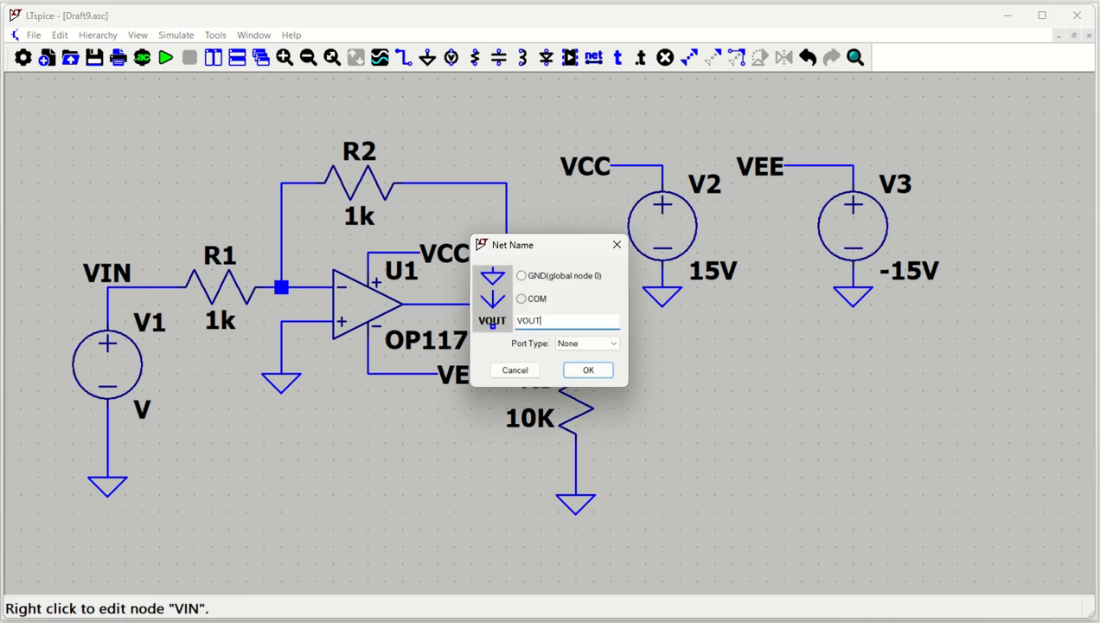
key("Return")
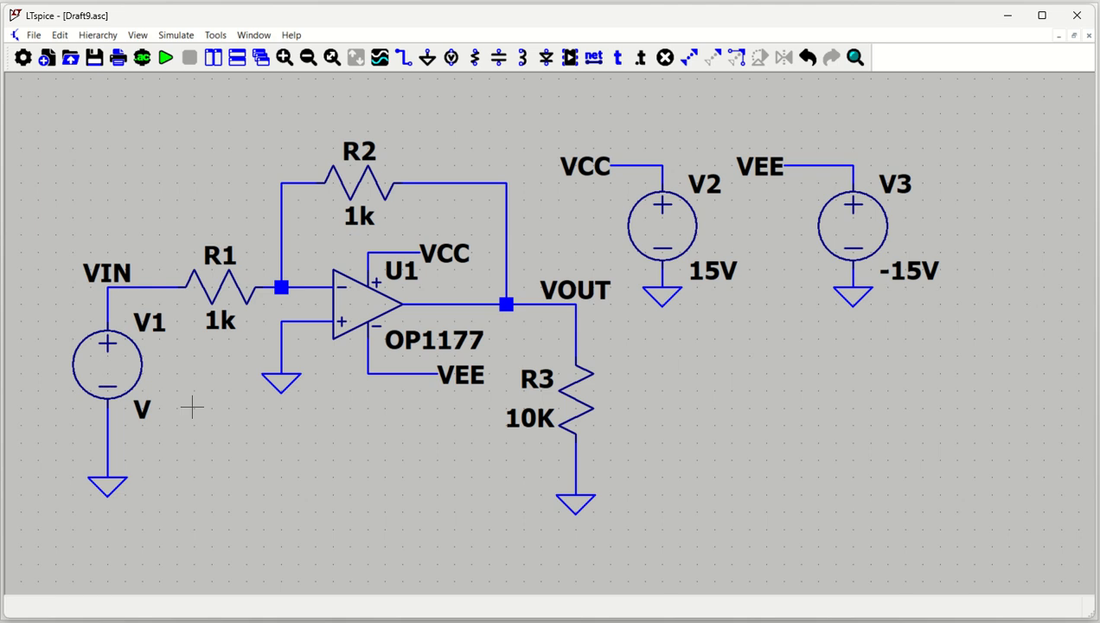
Configure V1 as a SINE source with DC offset 0, amplitude 1, frequency 1k and delay 0.
right_click(112, 366)
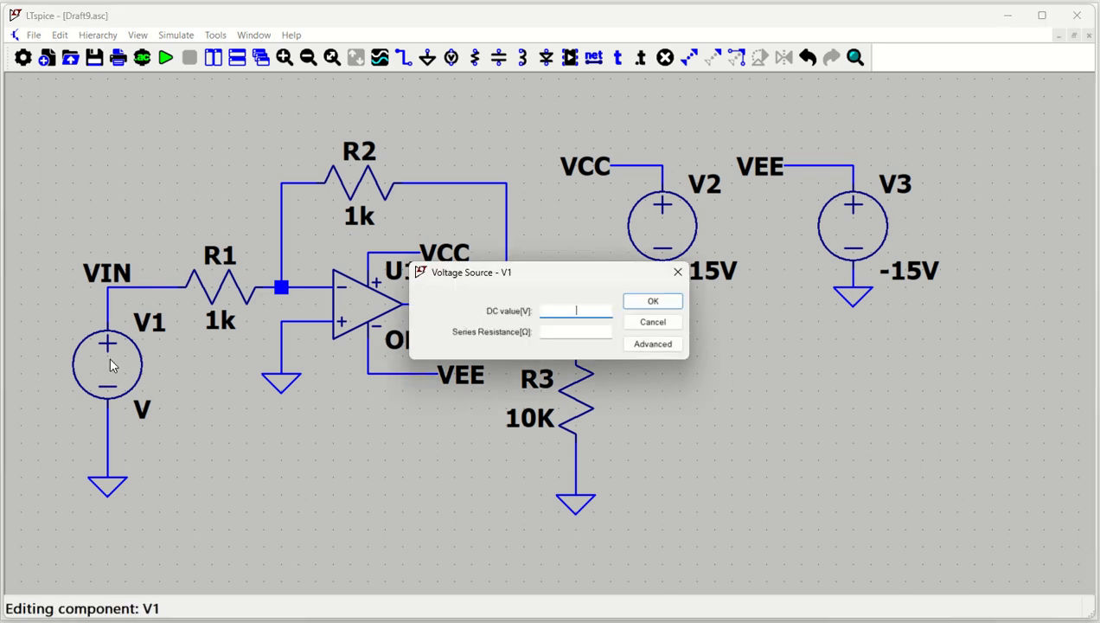
left_click(648, 346)
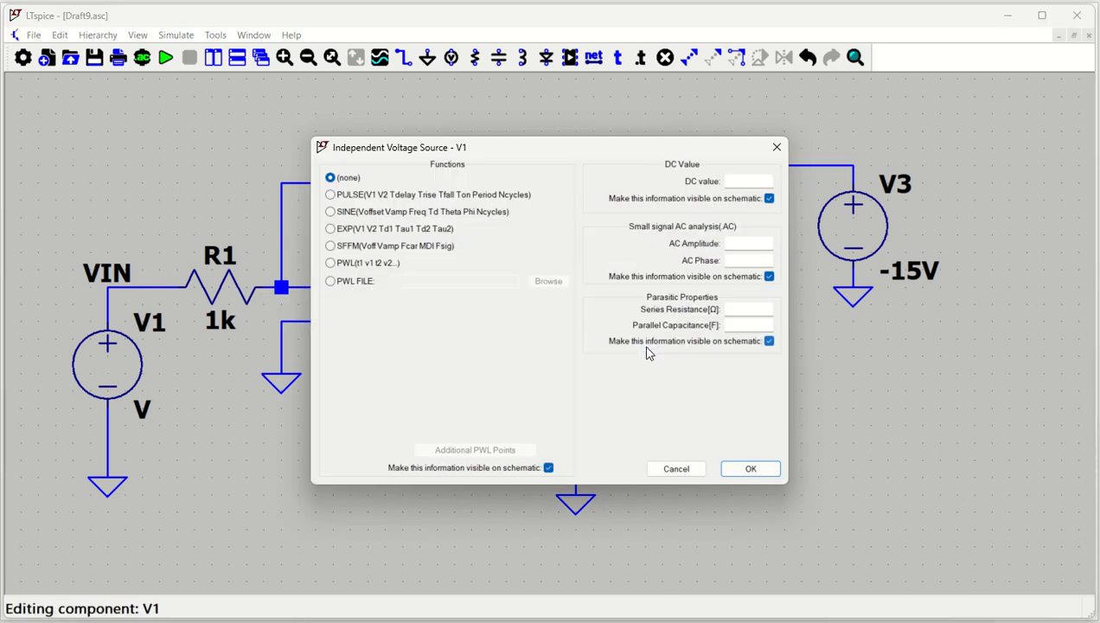
left_click(340, 211)
left_click(507, 314)
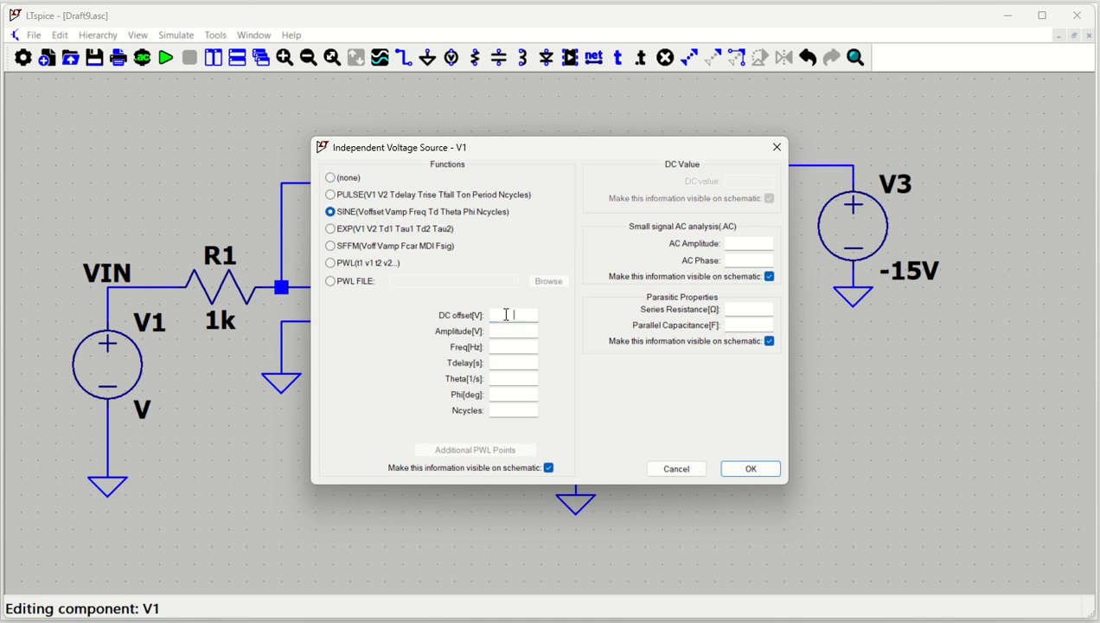
type("0")
left_click(511, 334)
left_click(514, 347)
left_click(510, 361)
left_click(749, 468)
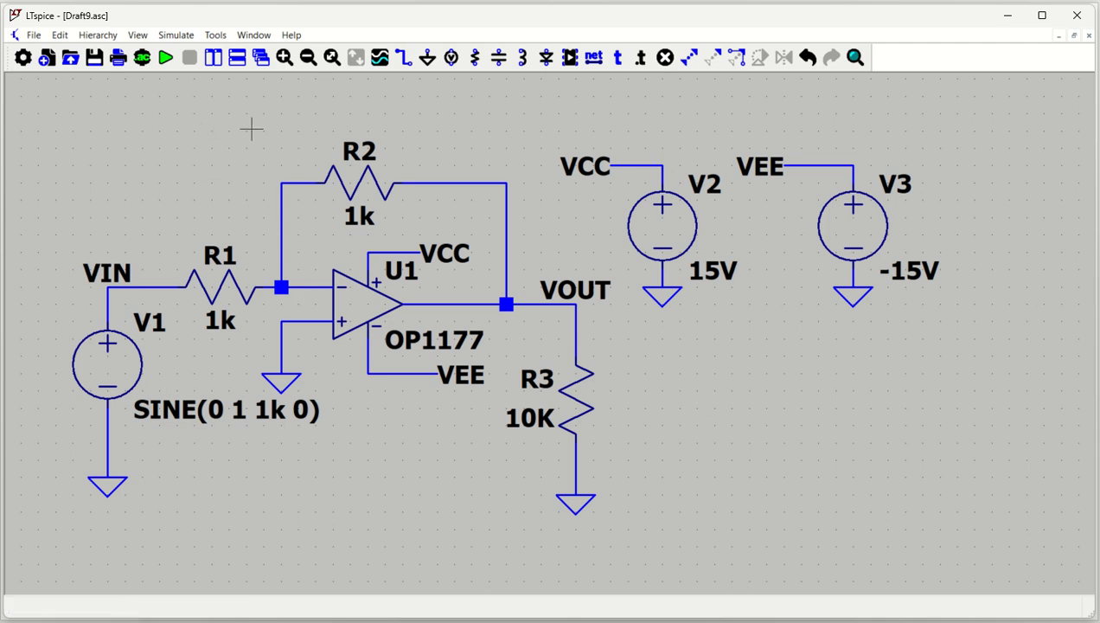
Add the comment text "Inverting amplifier simulation" as a title above R2.
left_click(618, 58)
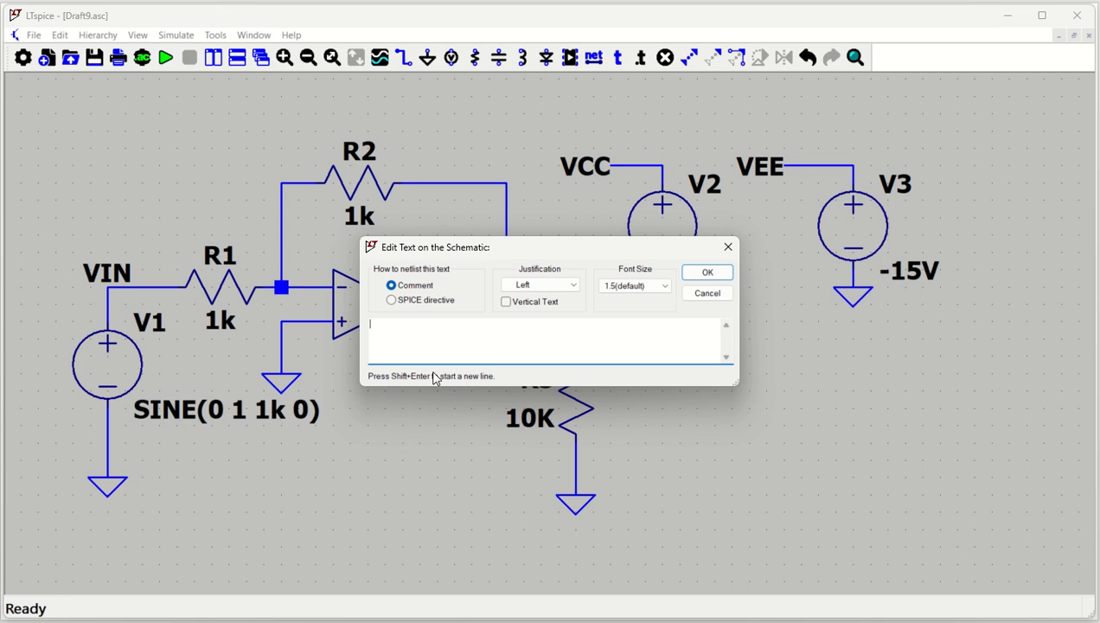
type("Inverting amplifier simulation")
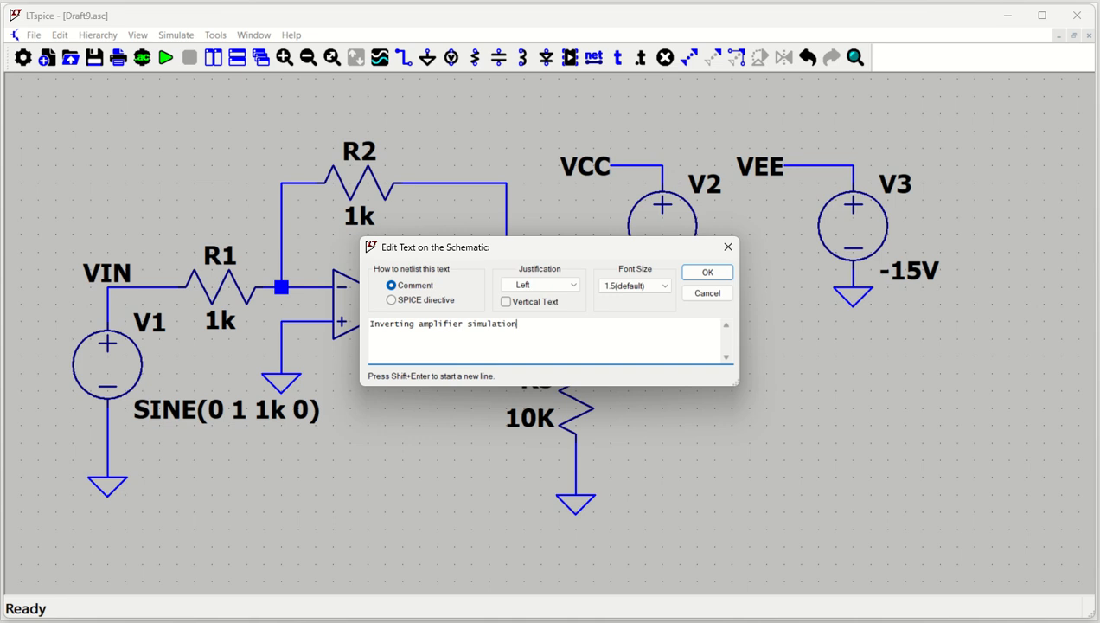
key("Return")
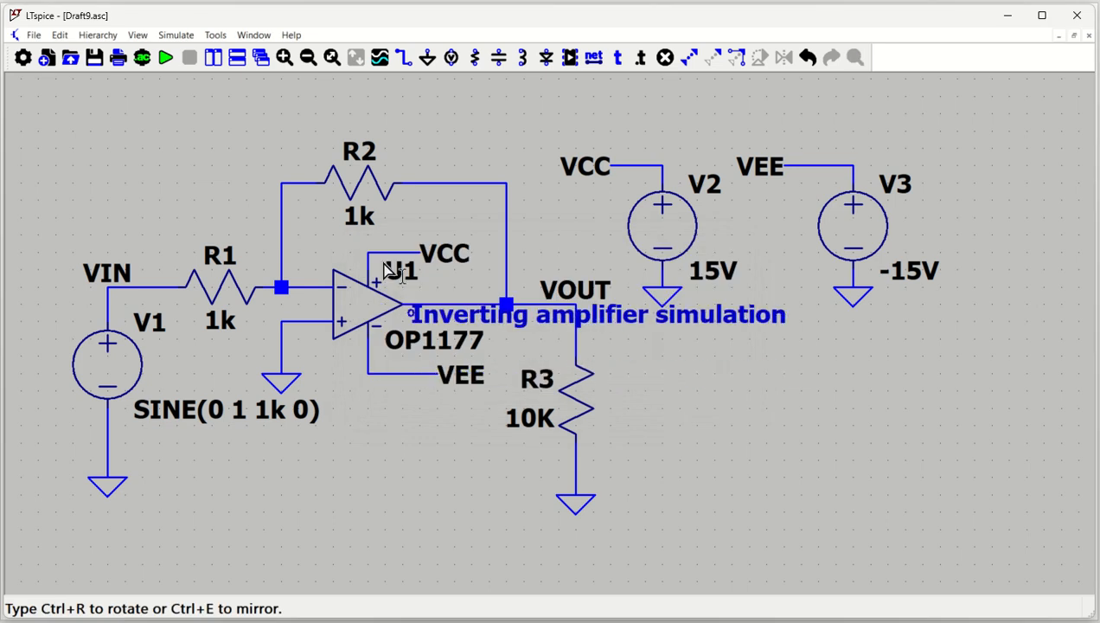
left_click(210, 105)
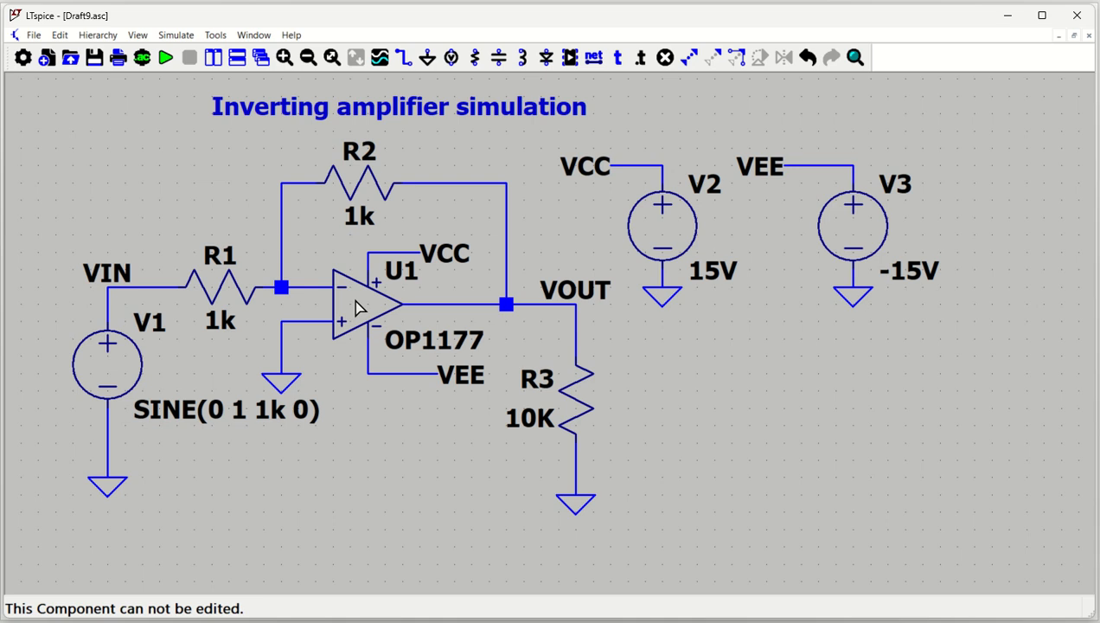
Configure a transient analysis with stop time 5m and data saving from 0, placing its directive below V1's SINE text.
left_click(143, 58)
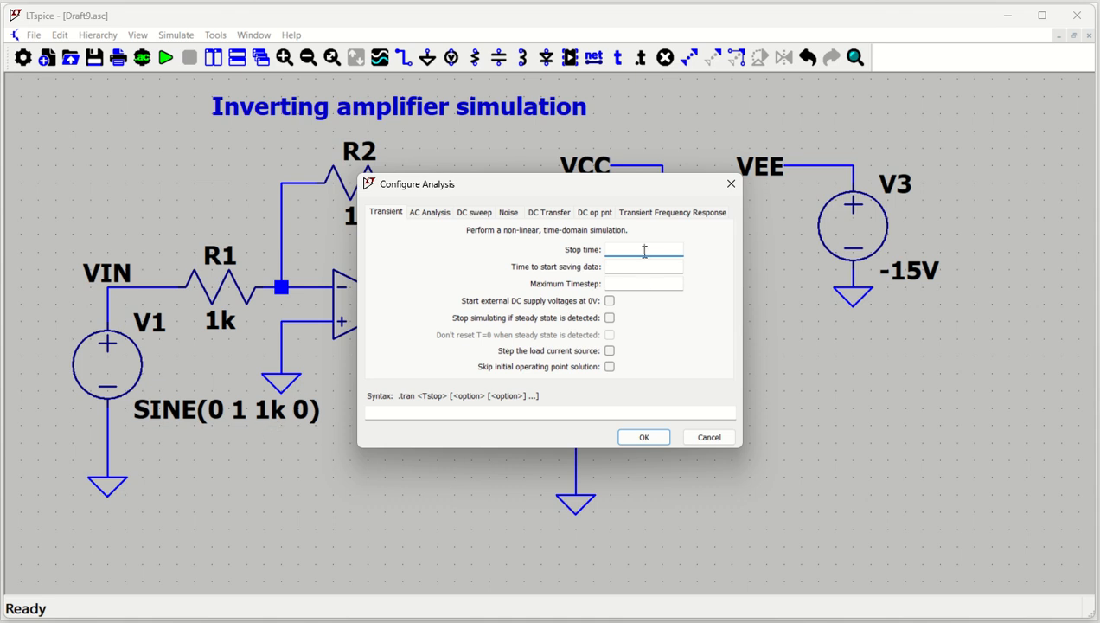
type("5m")
left_click(640, 265)
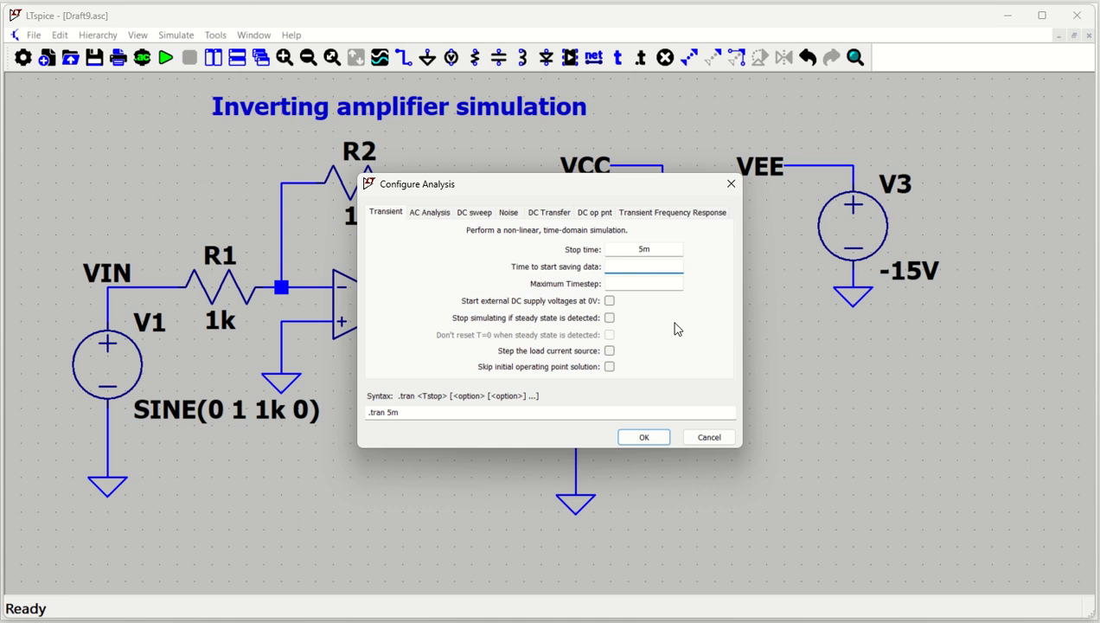
type("0")
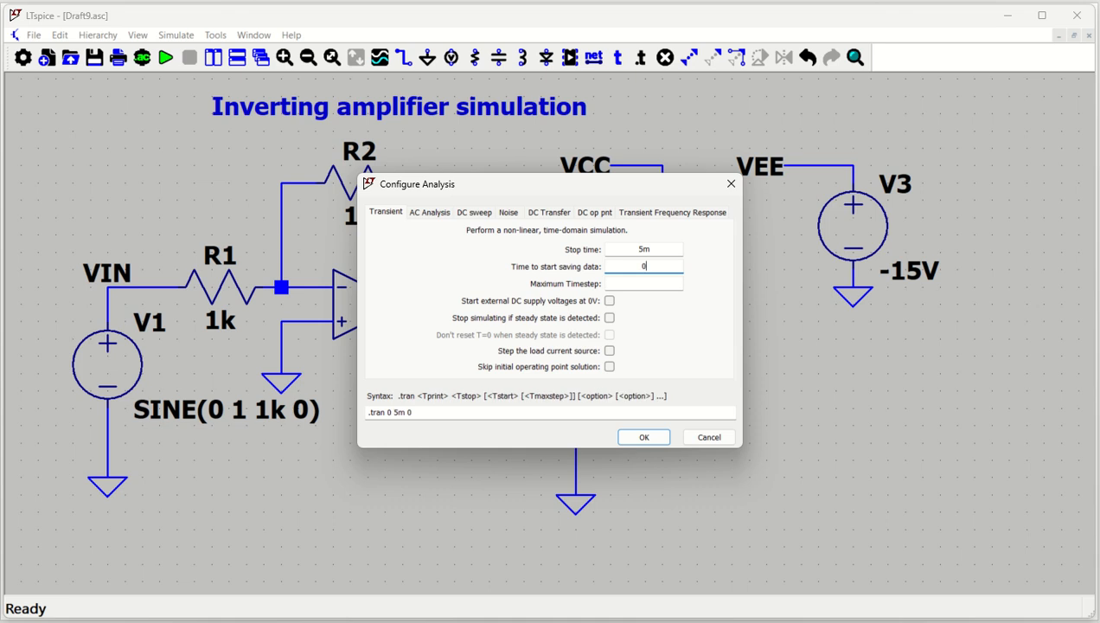
left_click(643, 440)
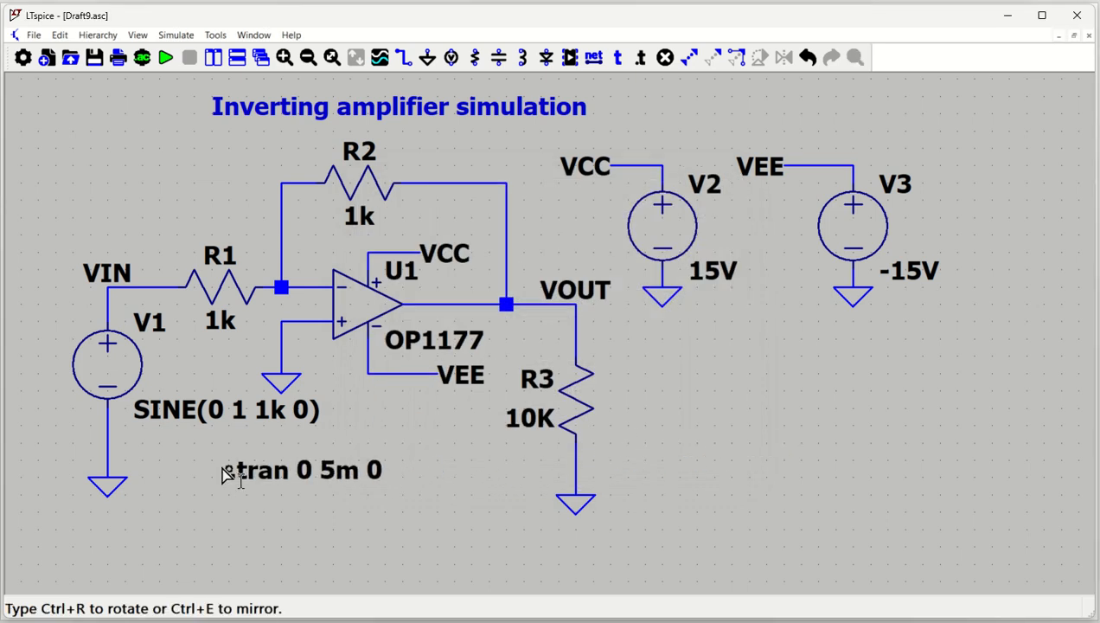
left_click(186, 459)
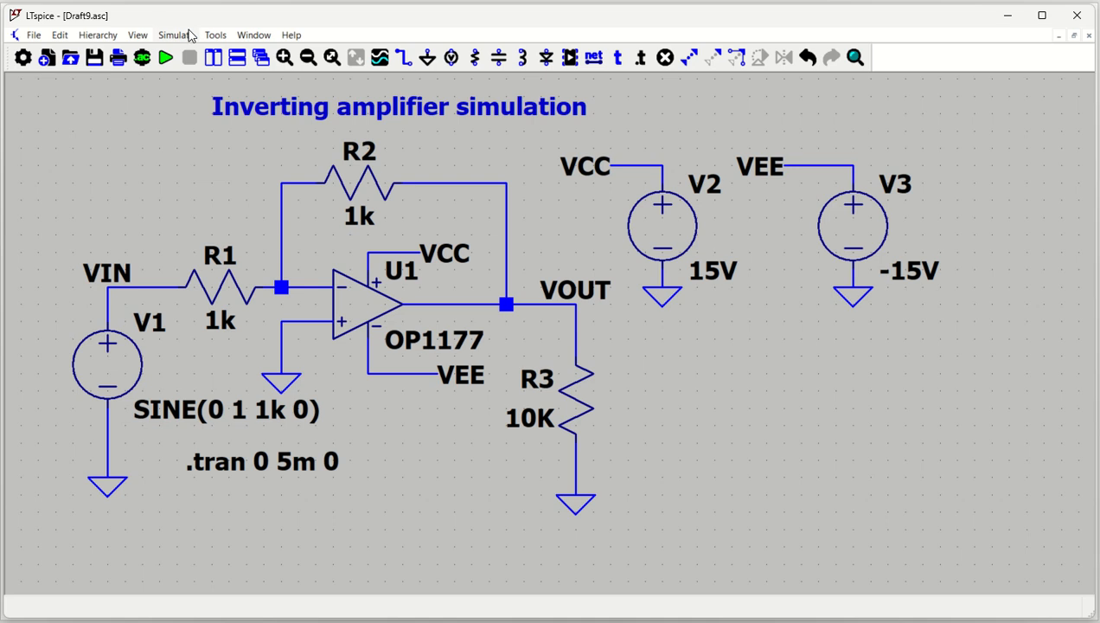
Run the simulation and plot the VIN and VOUT voltages, with the schematic and waveform windows tiled side by side.
left_click(165, 57)
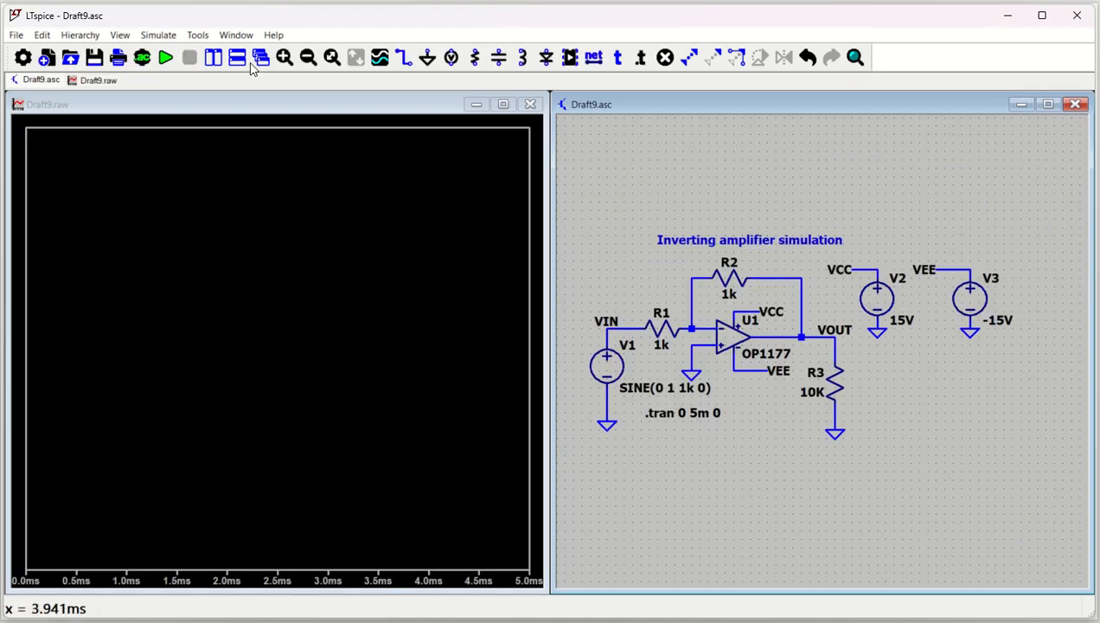
left_click(218, 57)
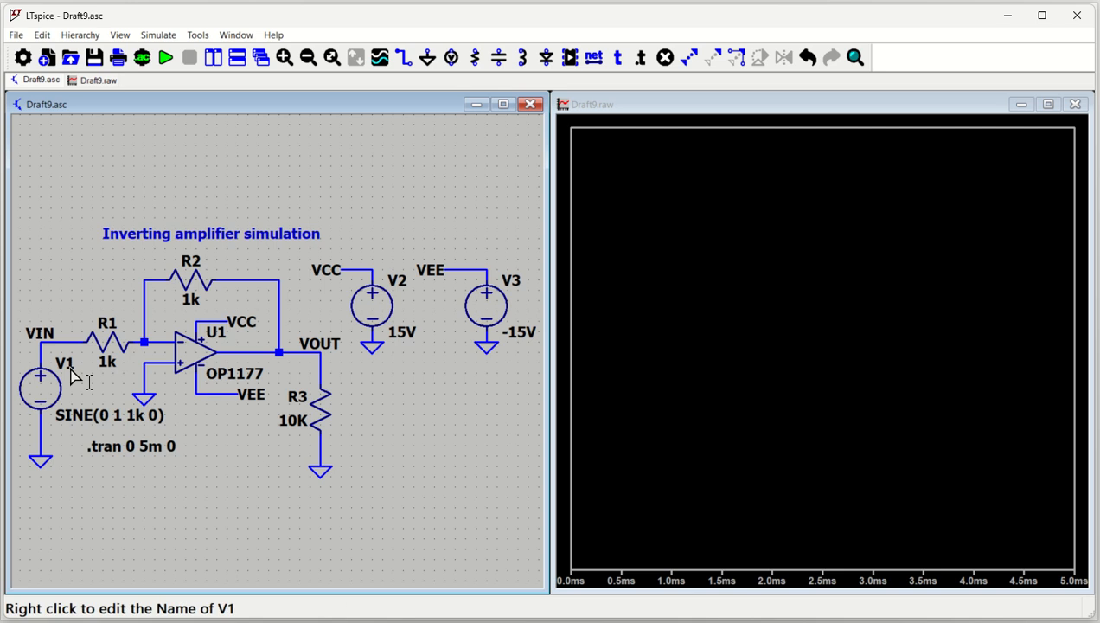
left_click(76, 331)
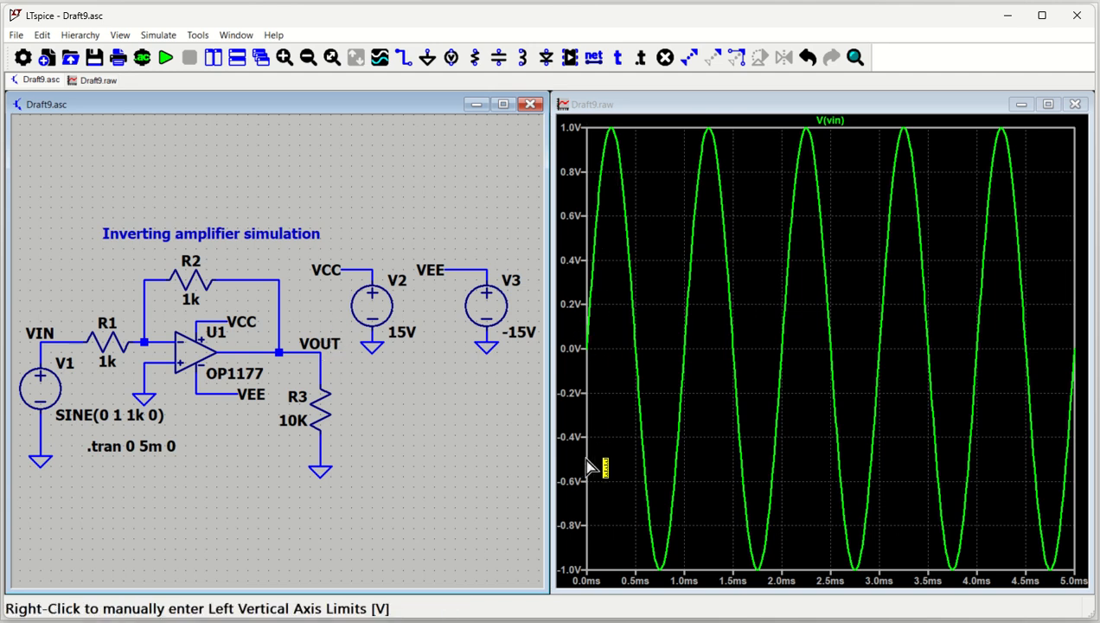
left_click(294, 352)
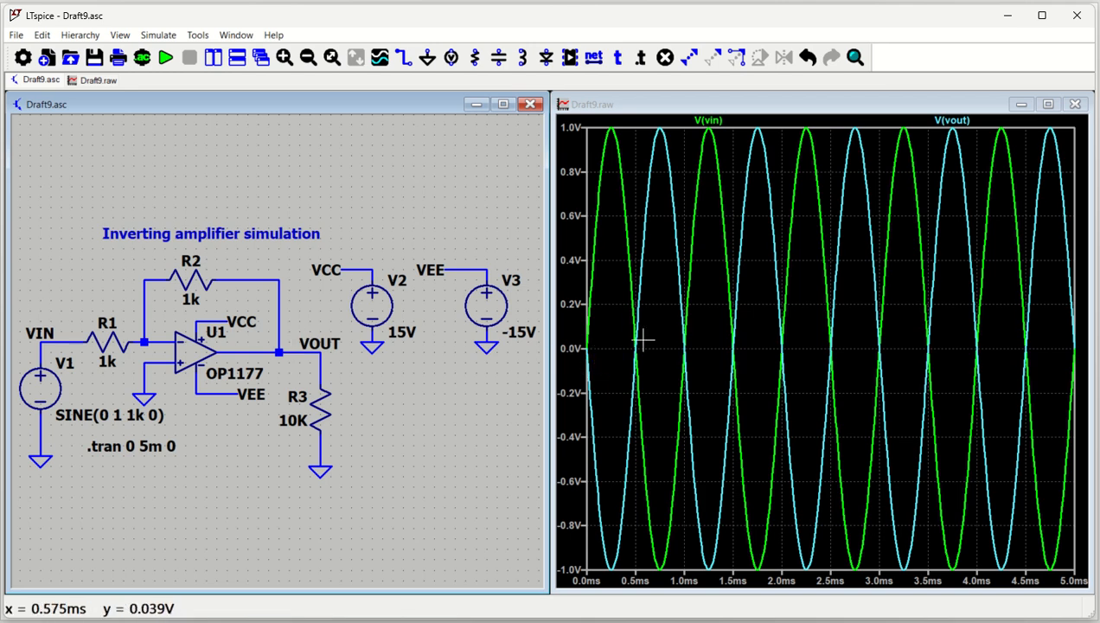
Add a plot pane above the current one and move the V(vout) trace into it.
right_click(707, 324)
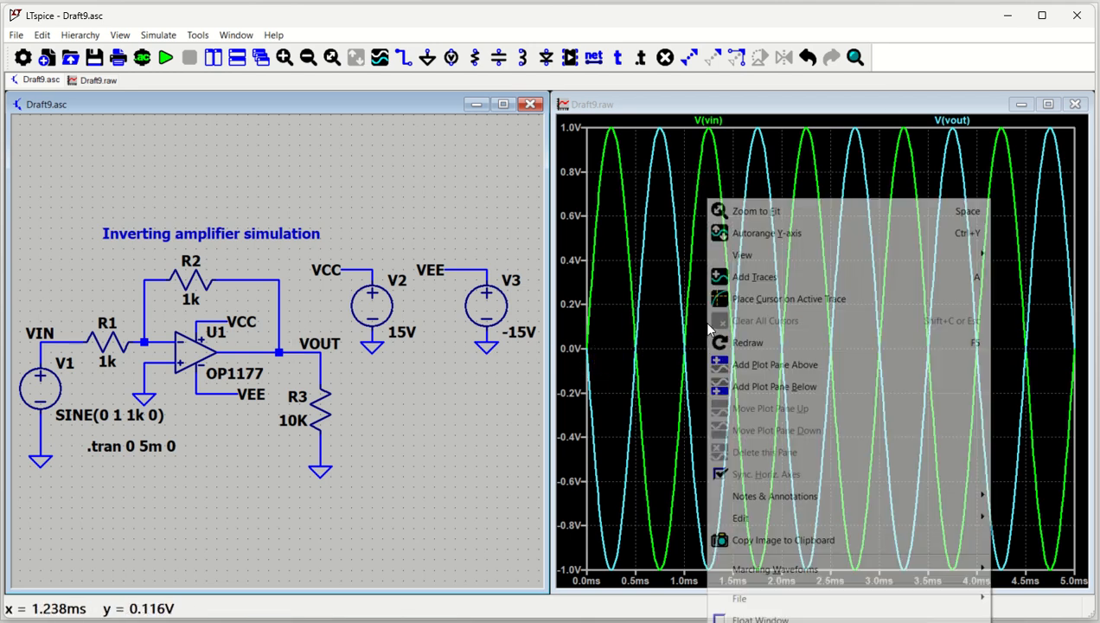
left_click(785, 366)
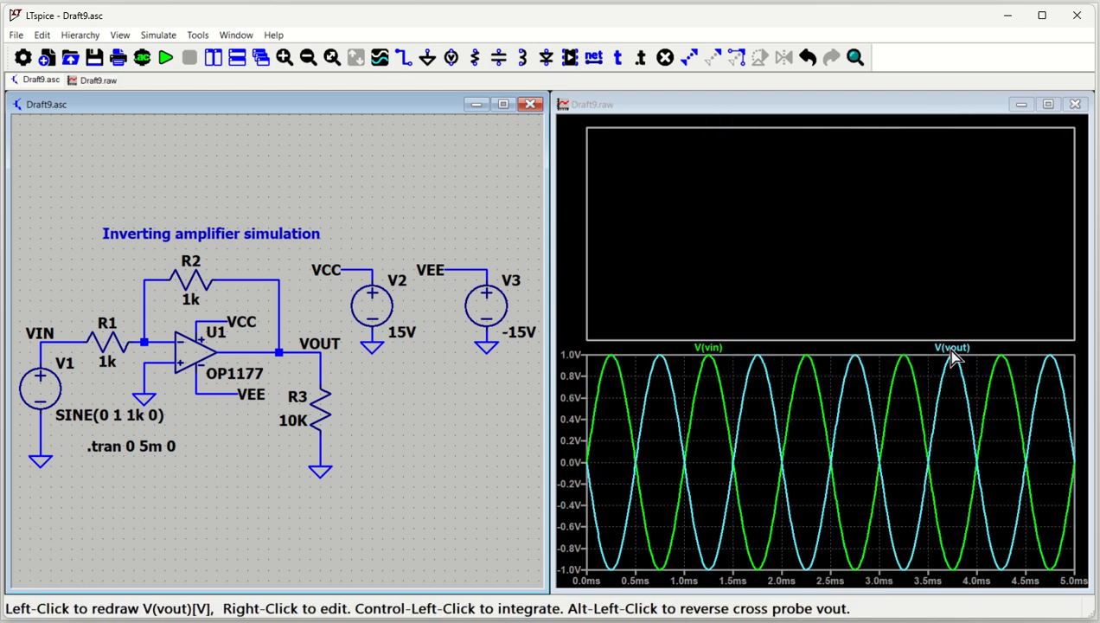
left_click_drag(951, 349, 882, 200)
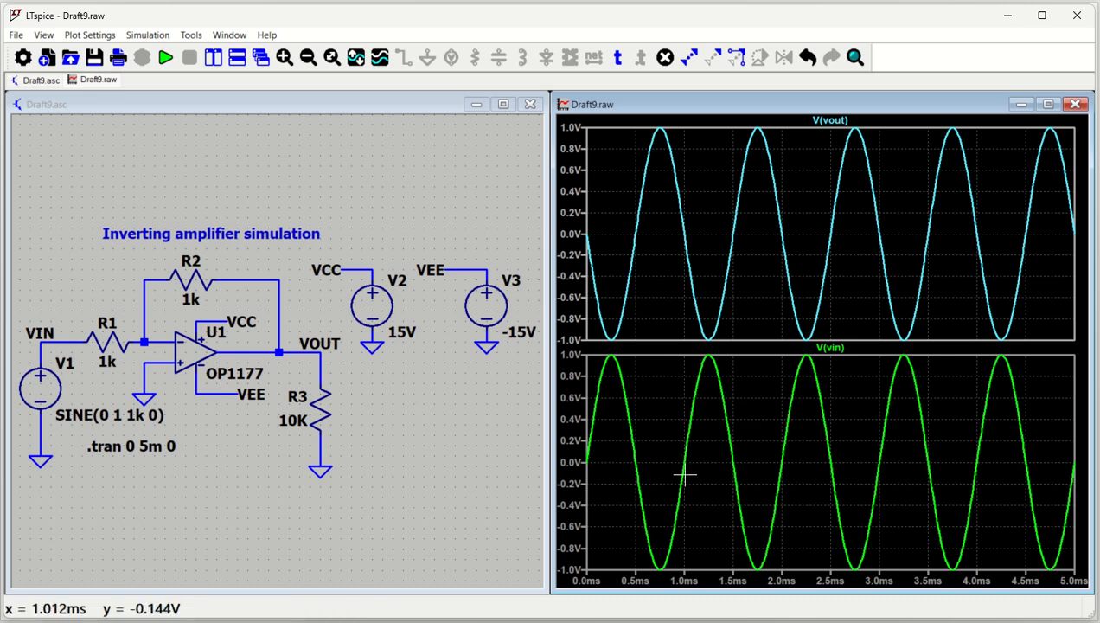
Set the feedback resistor R2 to 2k and rerun the simulation.
left_click(432, 442)
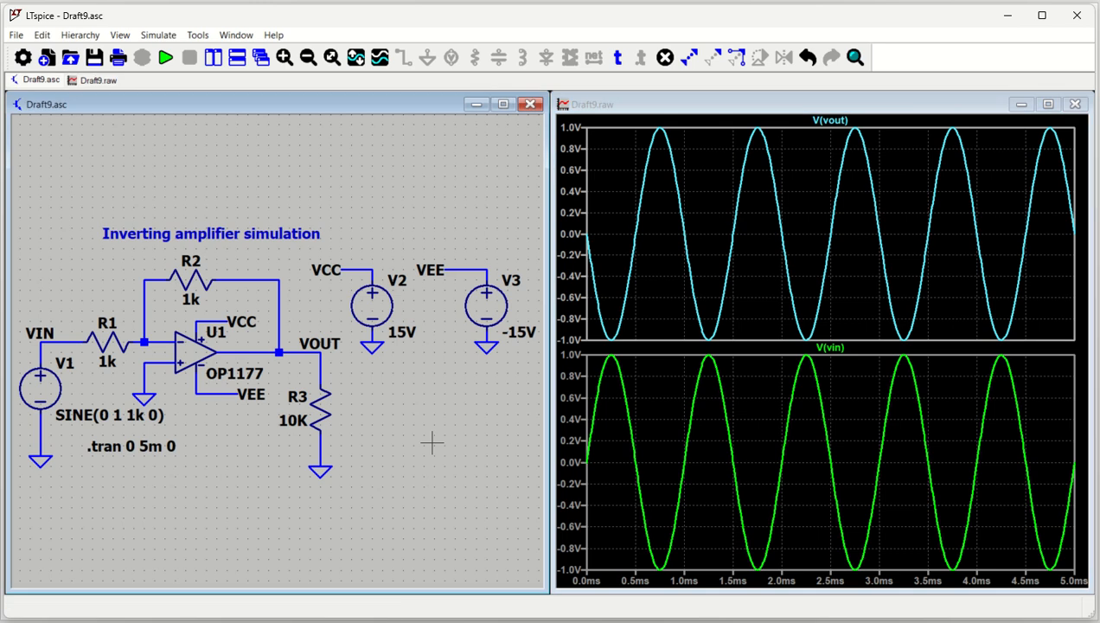
right_click(191, 279)
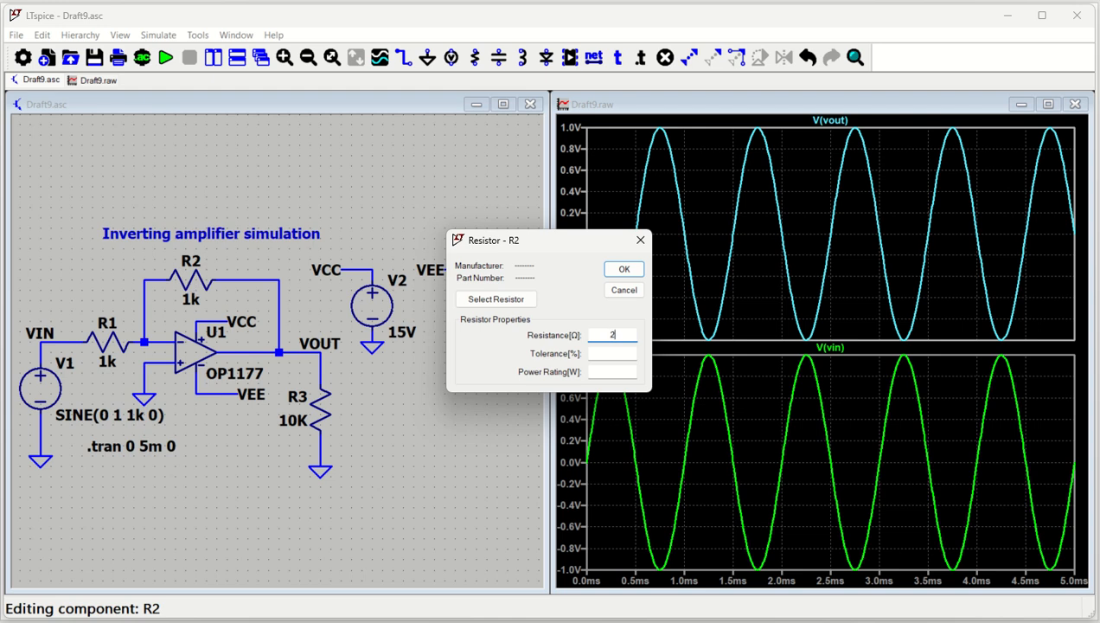
key("Return")
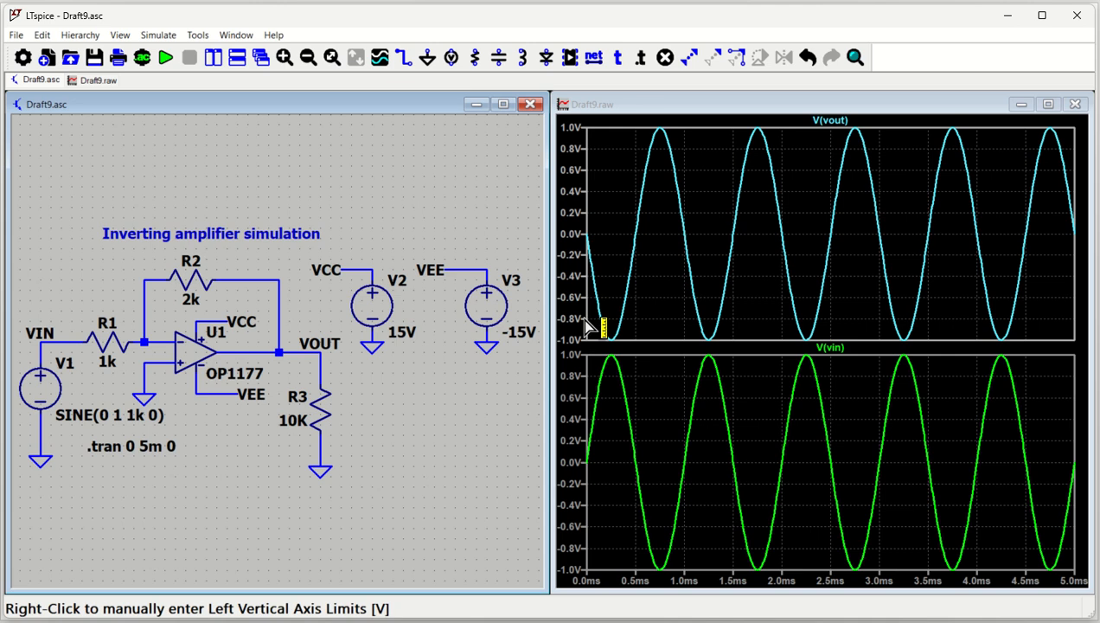
left_click(165, 57)
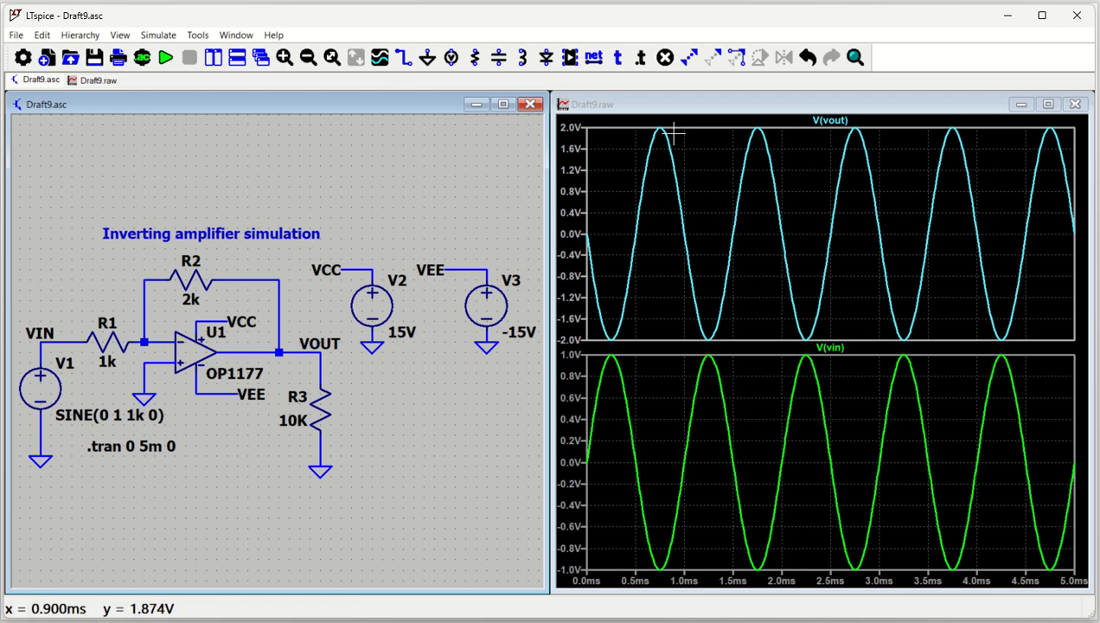
Set the feedback resistor R2 to 10k and rerun the simulation.
right_click(184, 291)
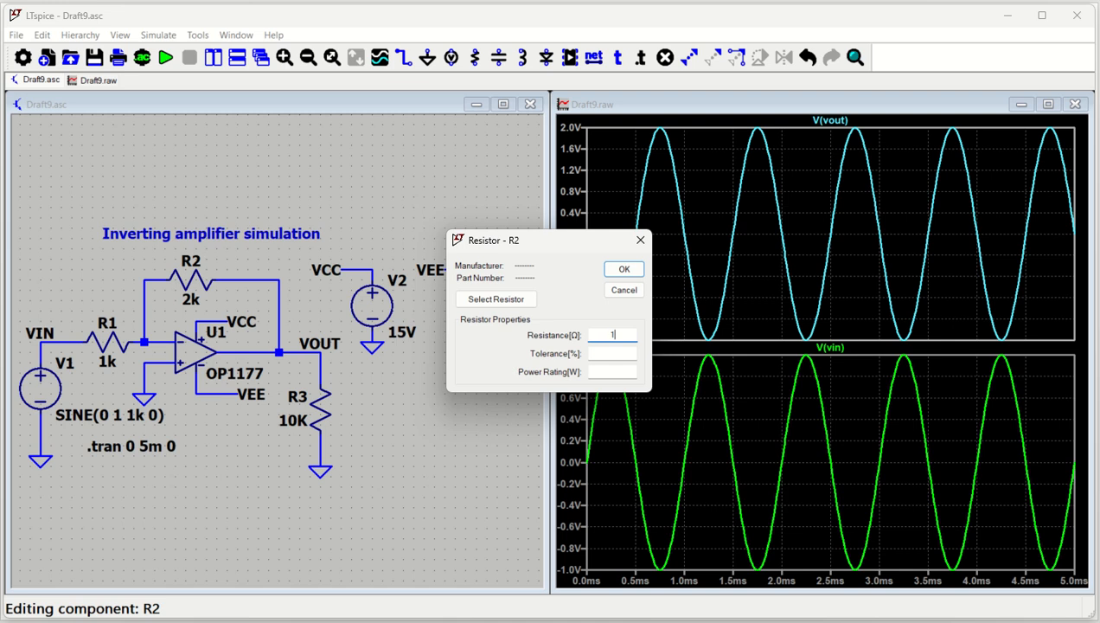
key("Return")
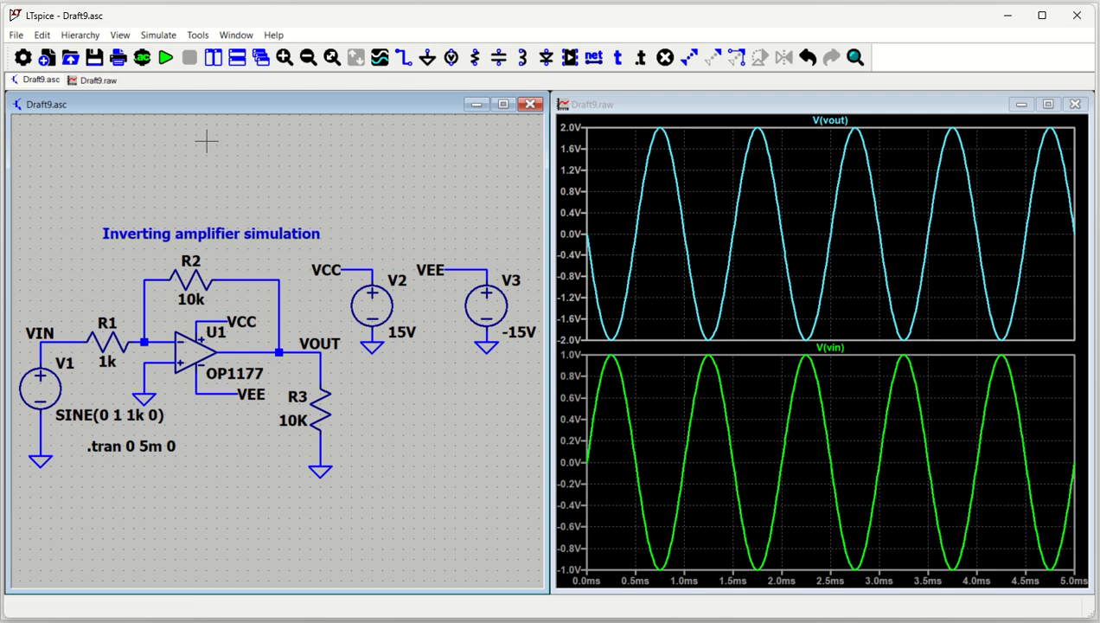
left_click(166, 59)
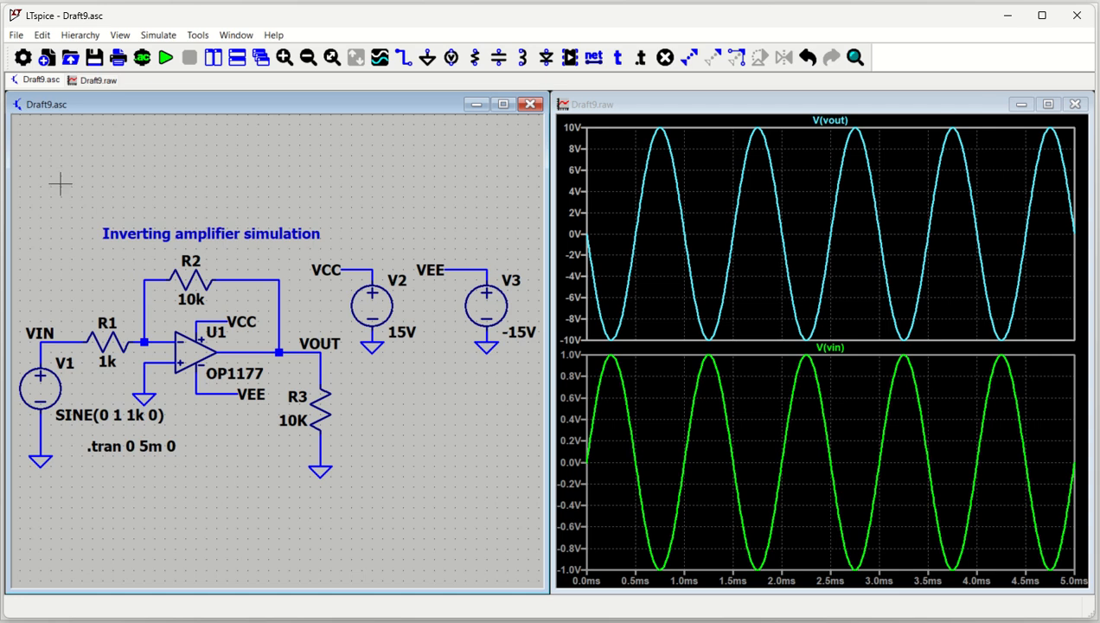
Duplicate the amplifier circuit, without its sine source, into a new schematic and maximize that schematic's window.
left_click_drag(22, 187, 547, 495)
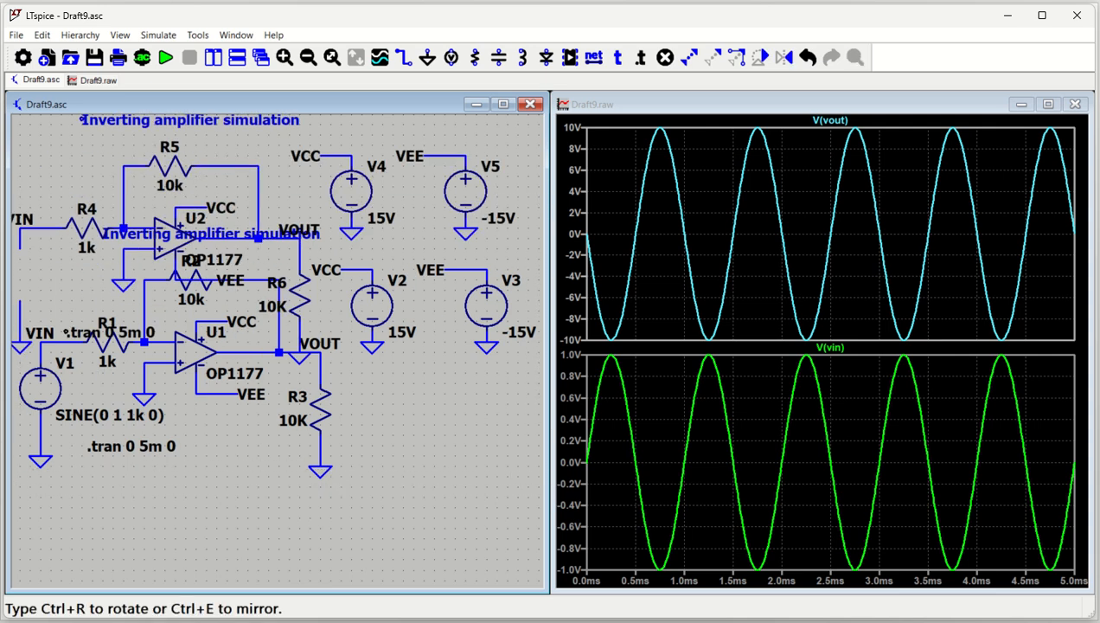
key("ctrl+n")
scroll(391, 320, "down", 3)
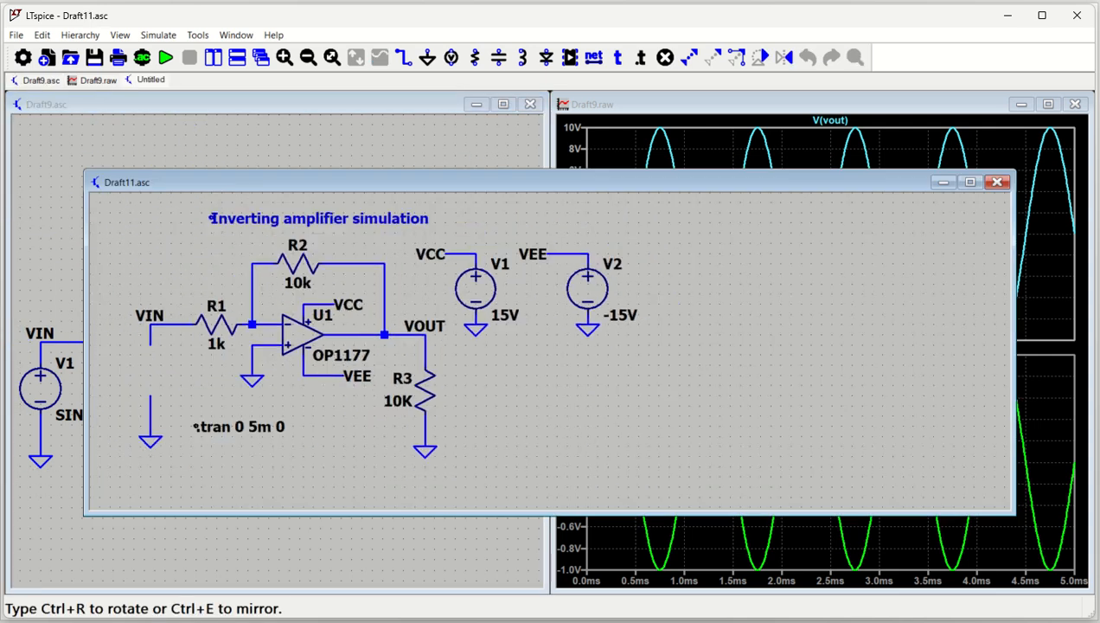
left_click(555, 375)
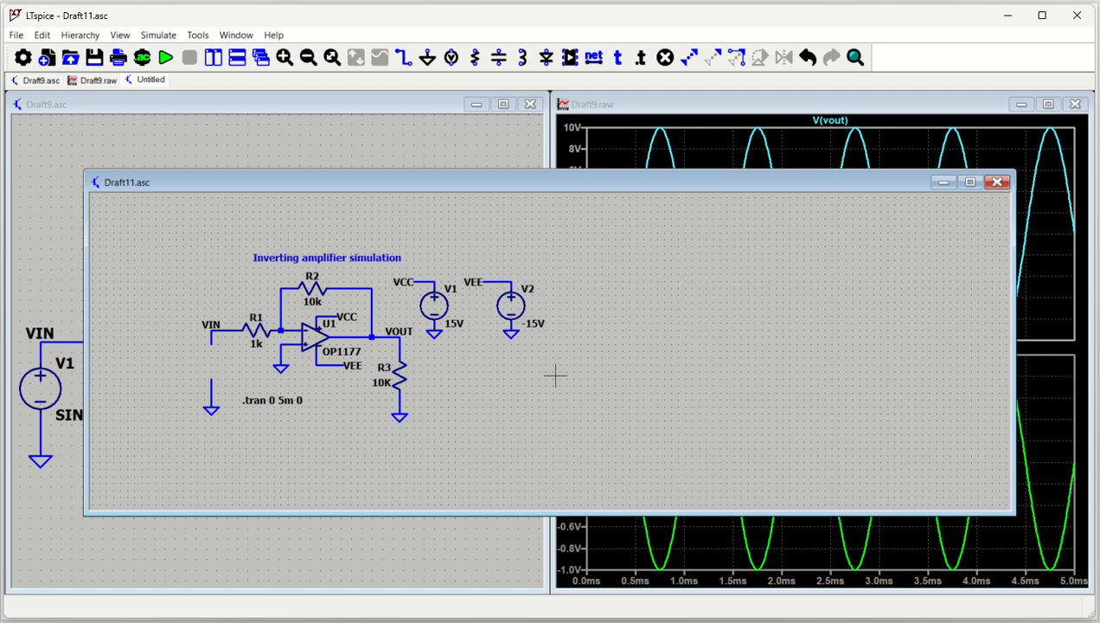
left_click(969, 182)
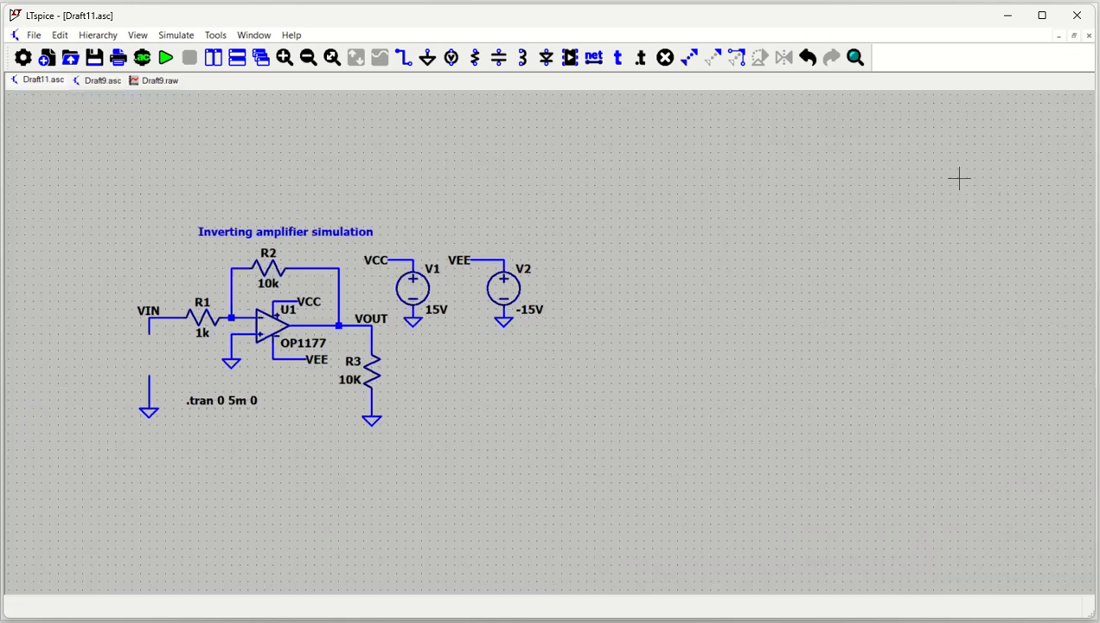
Place a voltage source between the VIN wire and ground and set its DC value to 0.2V.
key("v")
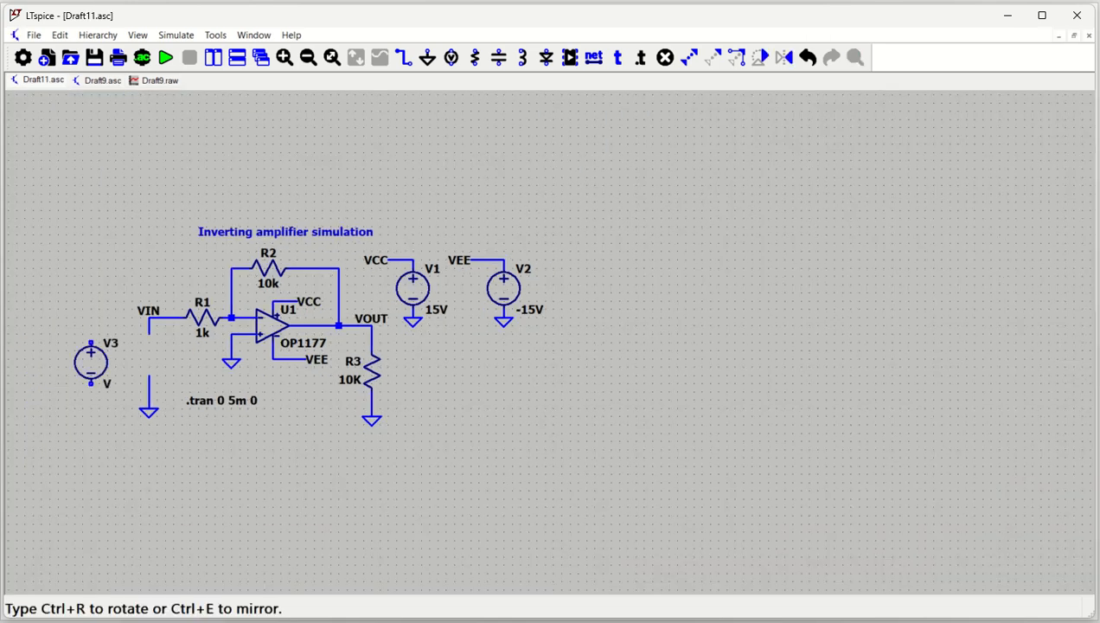
left_click(148, 353)
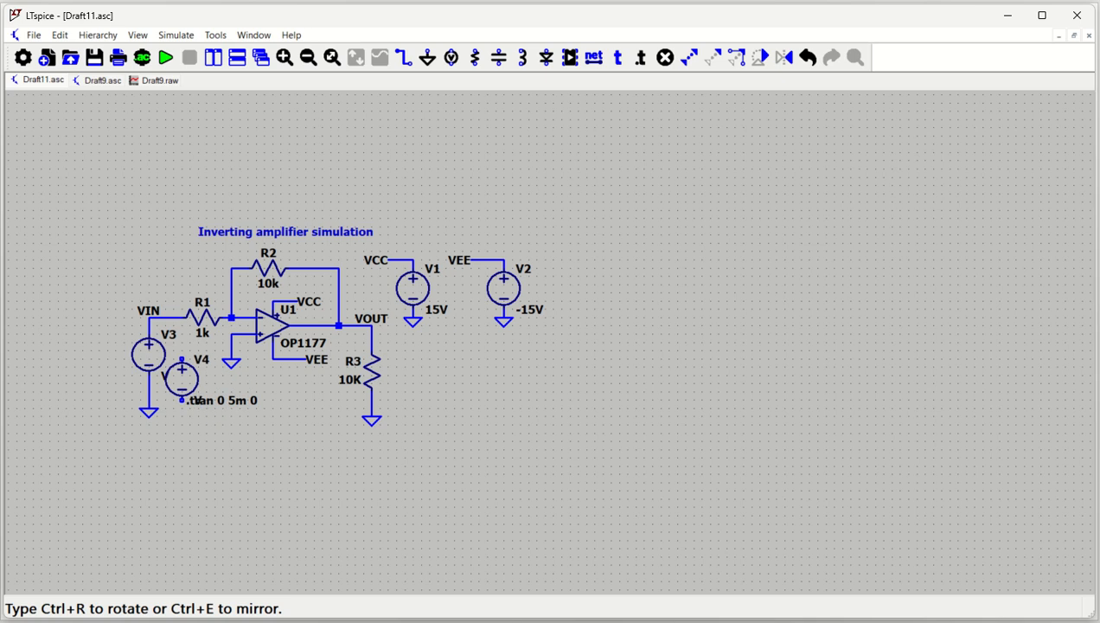
key("Escape")
right_click(152, 371)
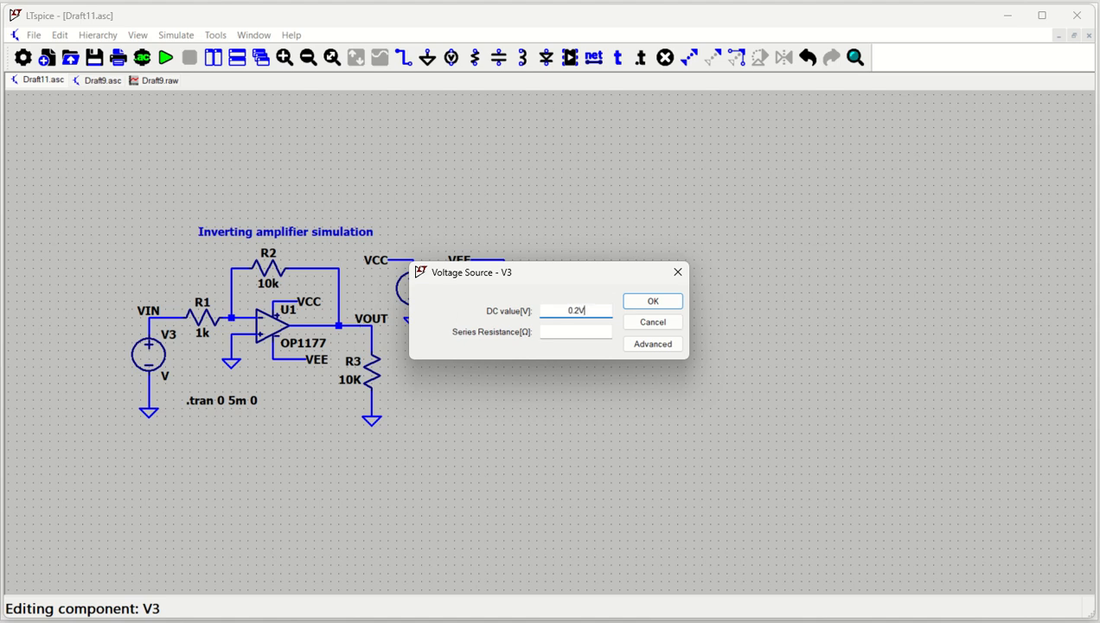
key("Return")
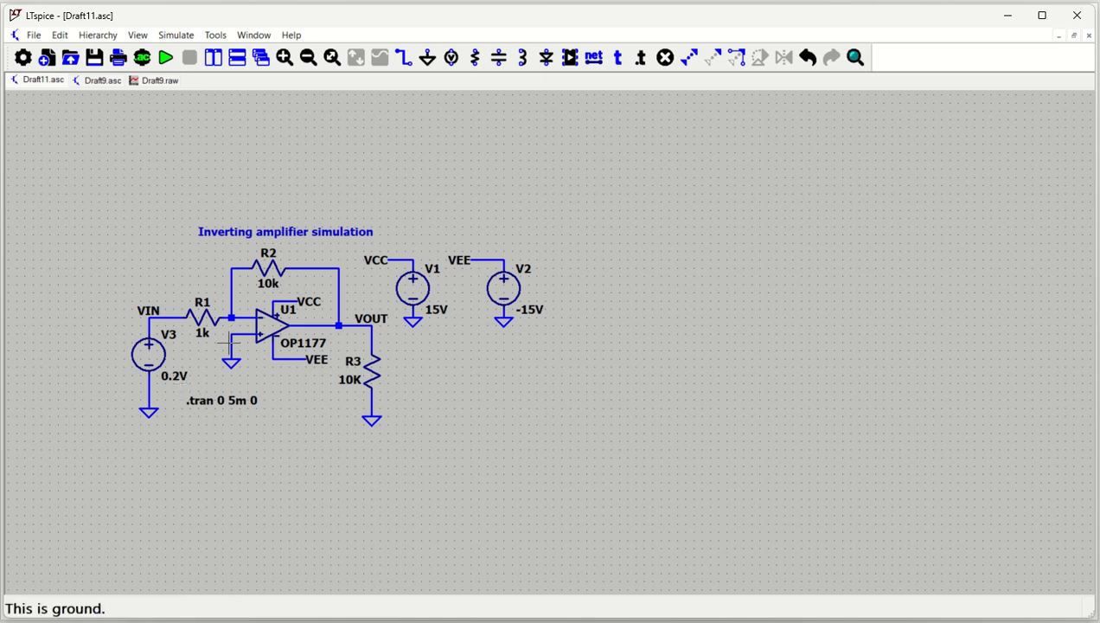
Run the simulation of the DC-input circuit and plot its VIN and VOUT voltages.
left_click(165, 57)
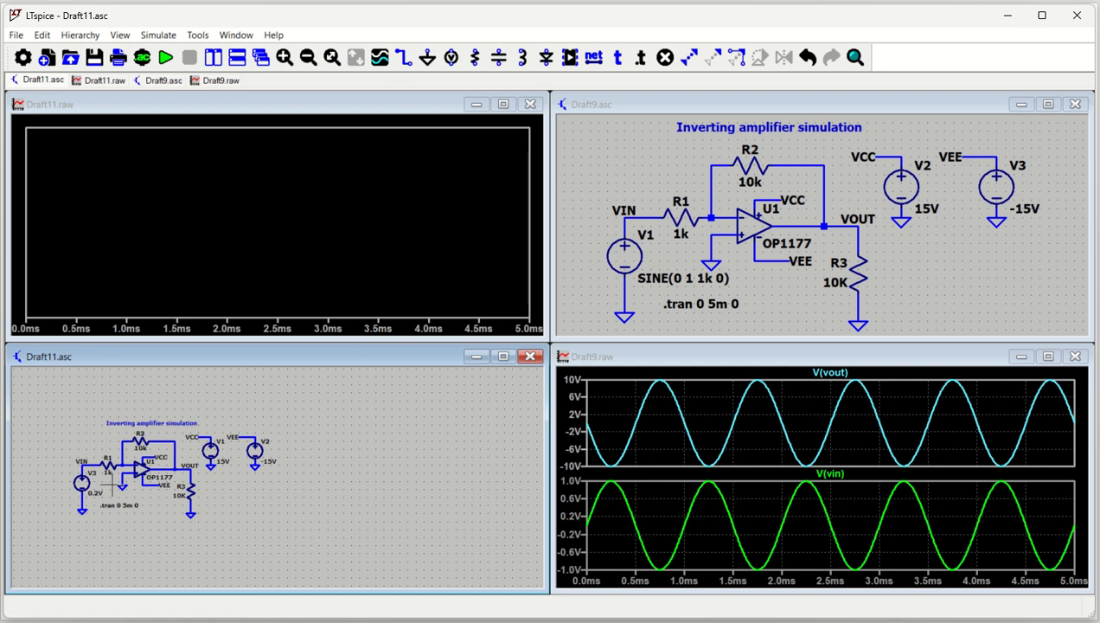
scroll(109, 482, "up", 3)
scroll(109, 482, "up", 3)
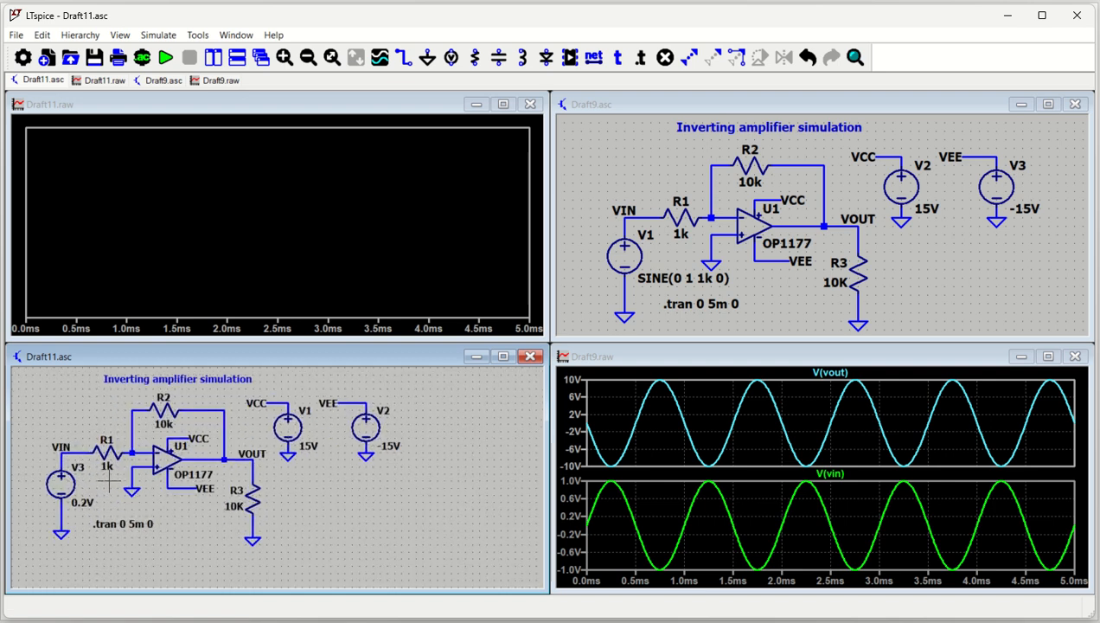
scroll(145, 478, "down", 3)
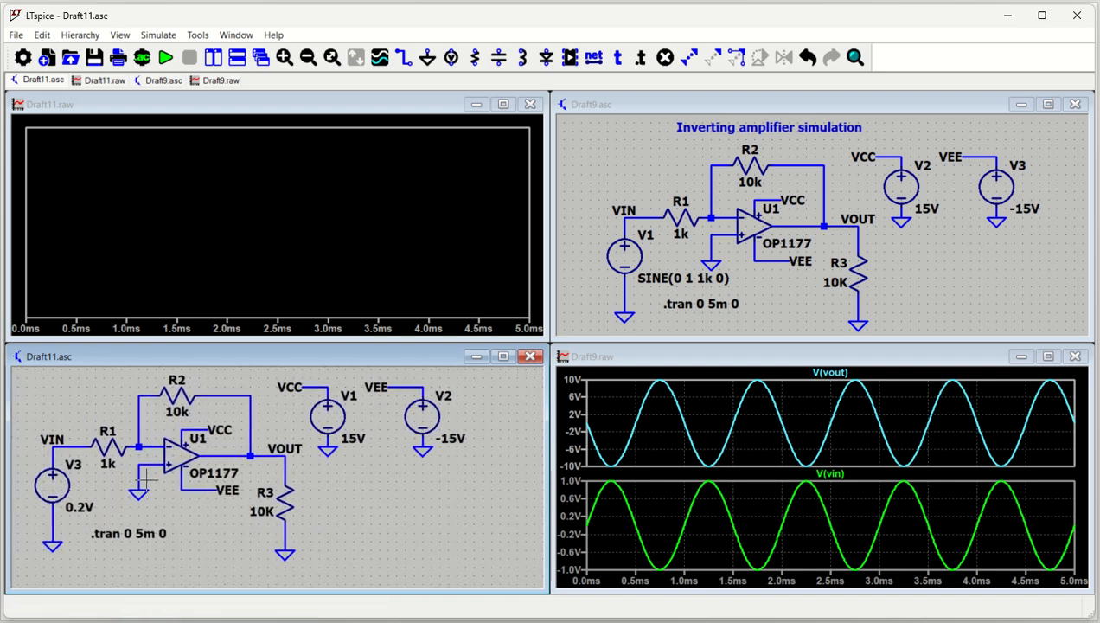
left_click(93, 445)
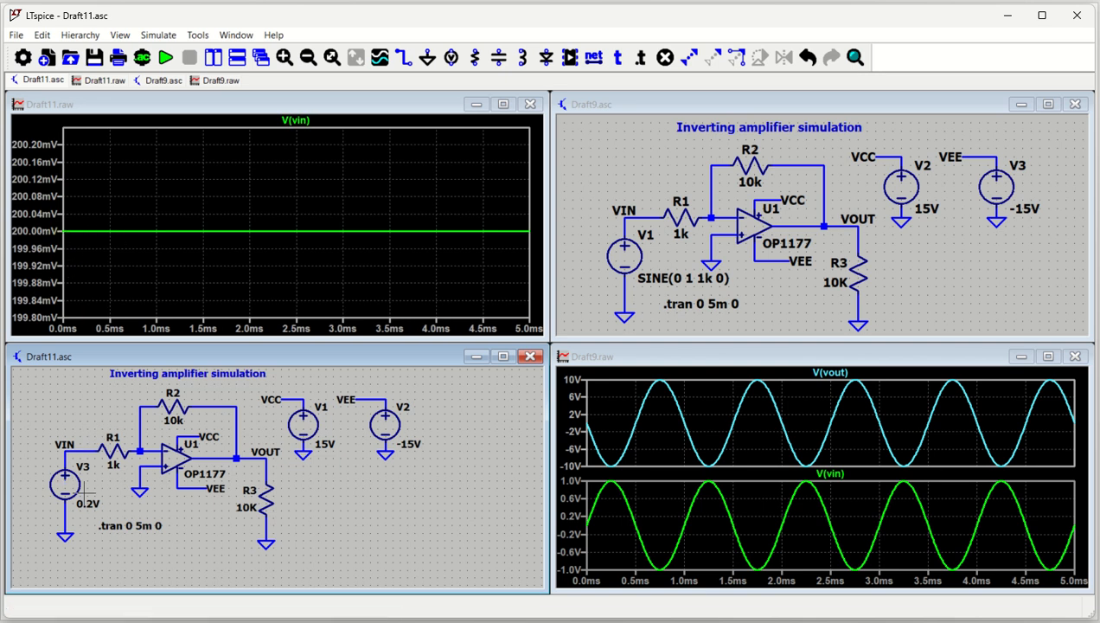
left_click(252, 452)
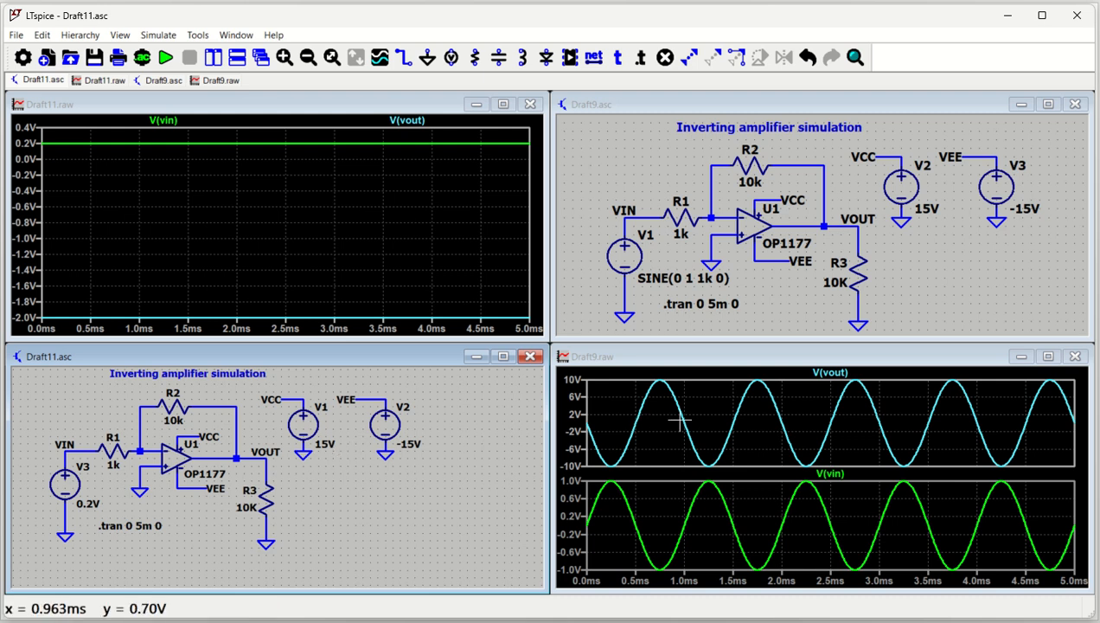
Set the feedback resistor R2 to 20K in the original sine-input schematic, Draft9.
left_click(774, 294)
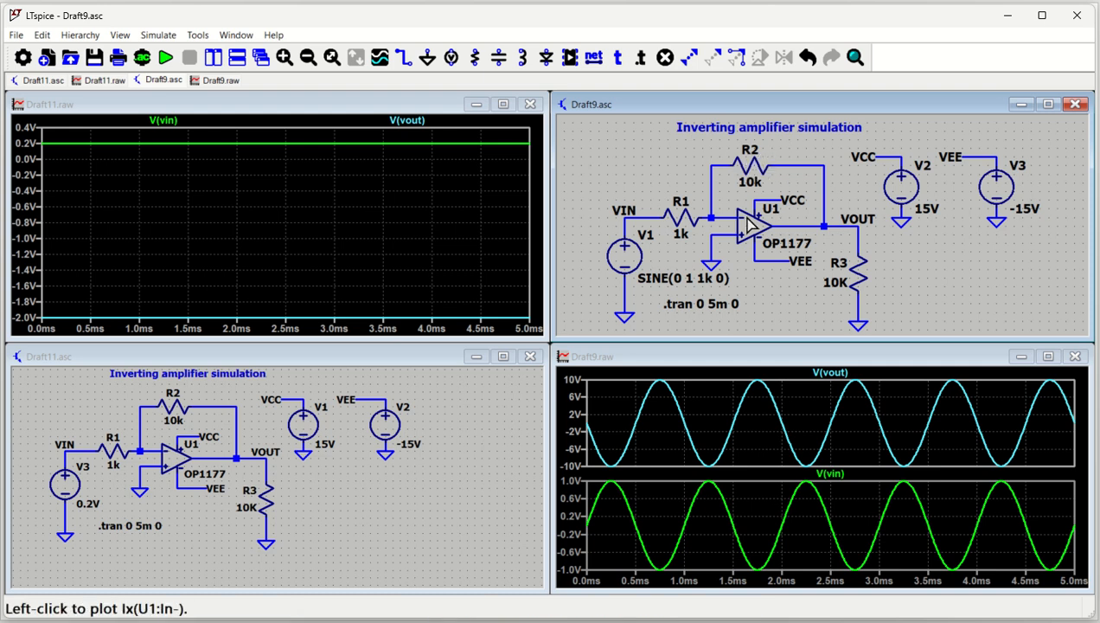
right_click(749, 168)
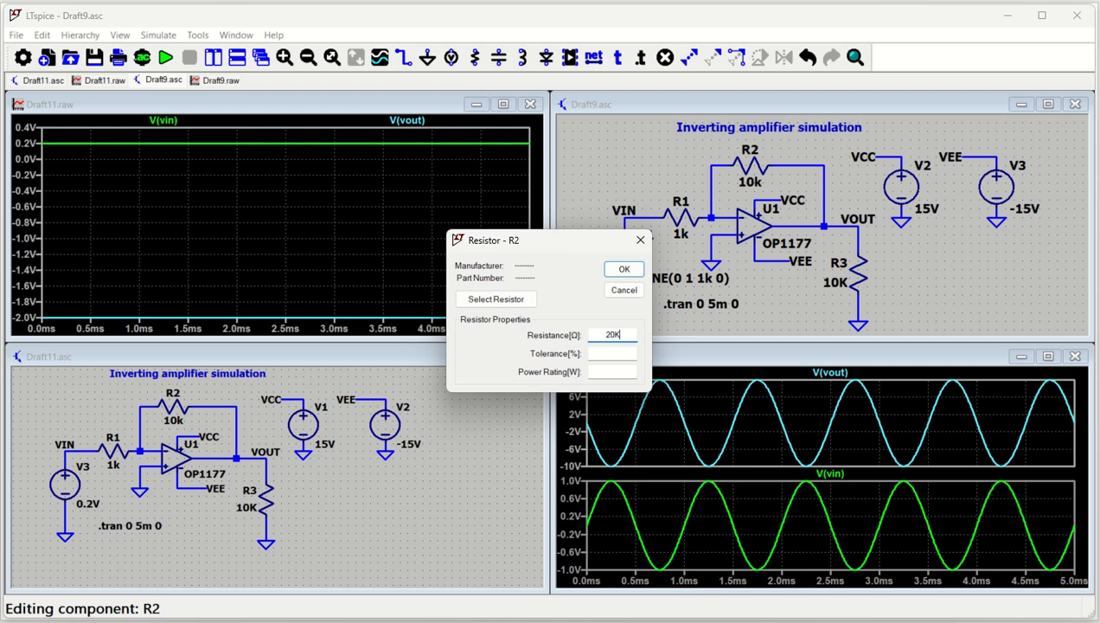
key("Return")
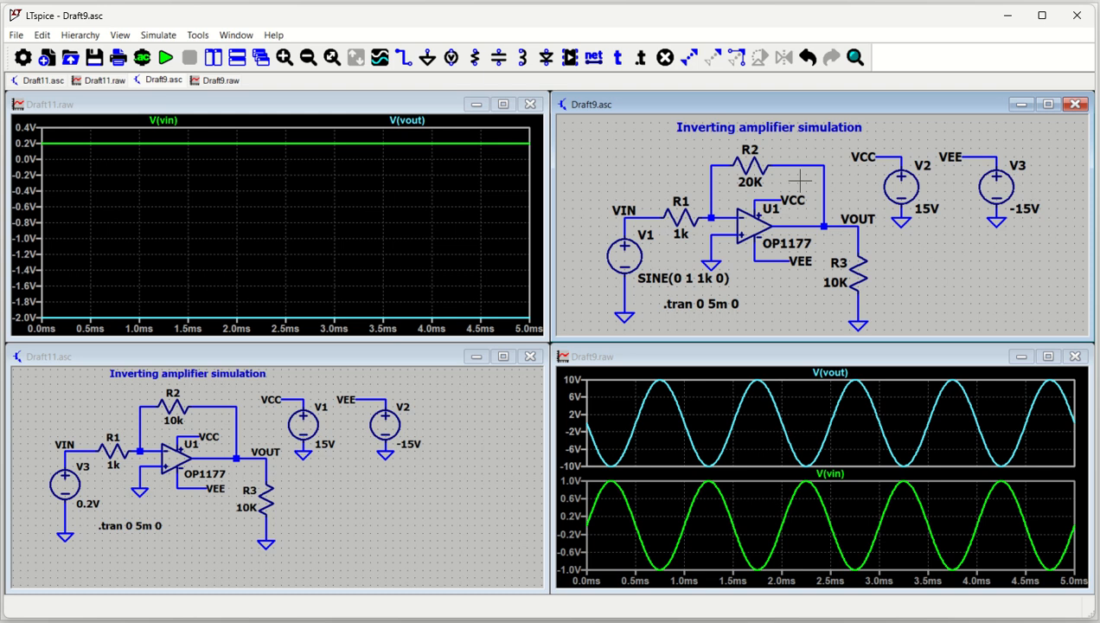
Rerun the sine-input simulation and set the VOUT plot's vertical axis range from -20V to 20V.
left_click(166, 57)
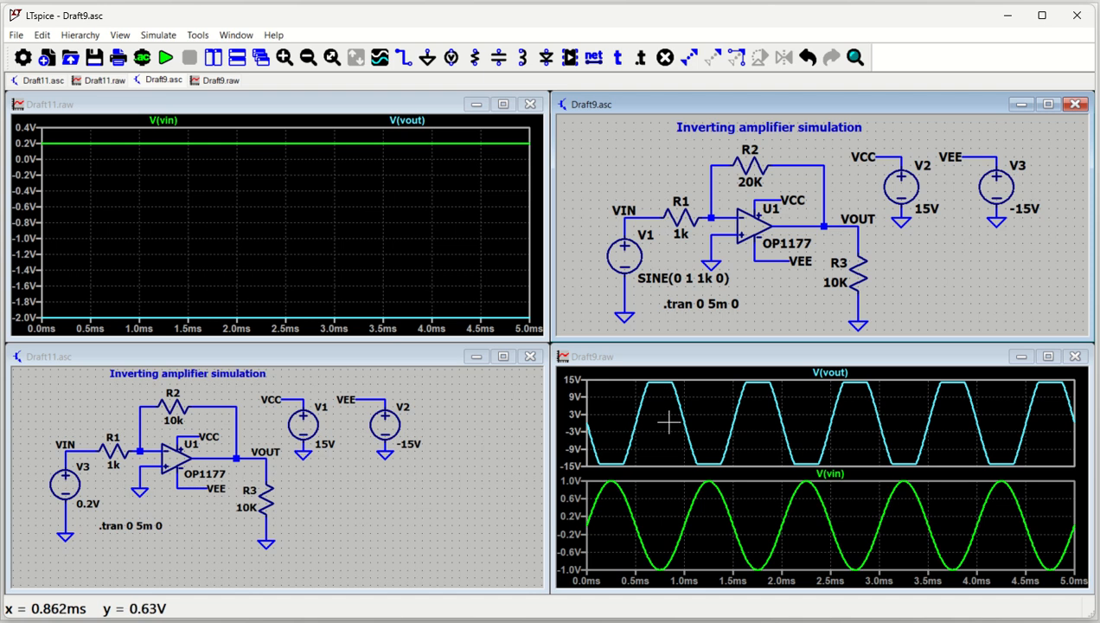
right_click(715, 570)
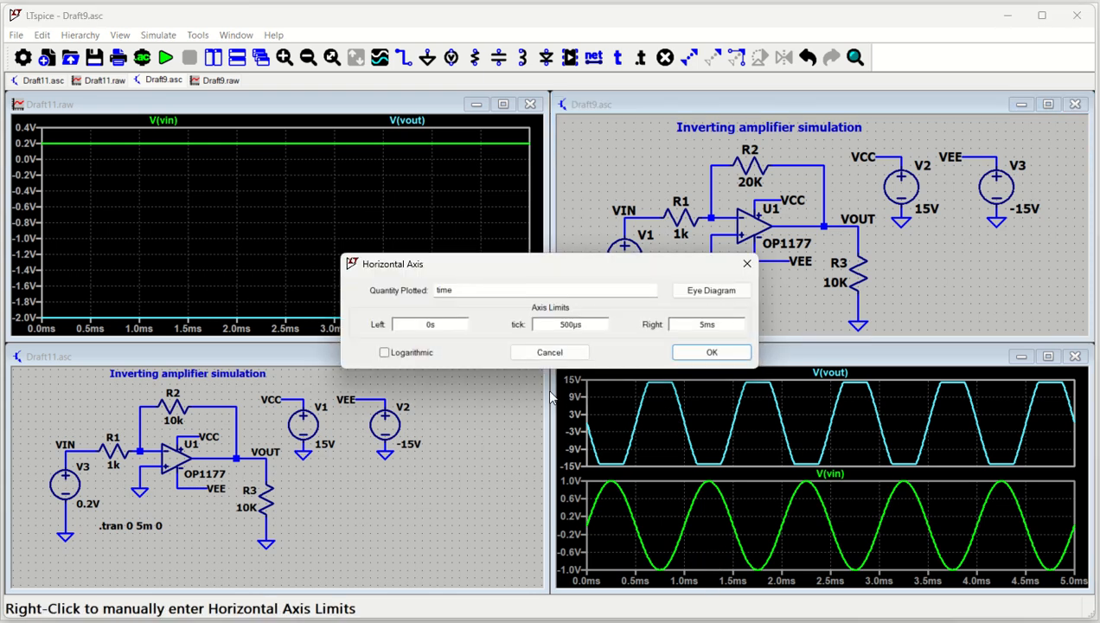
left_click(748, 263)
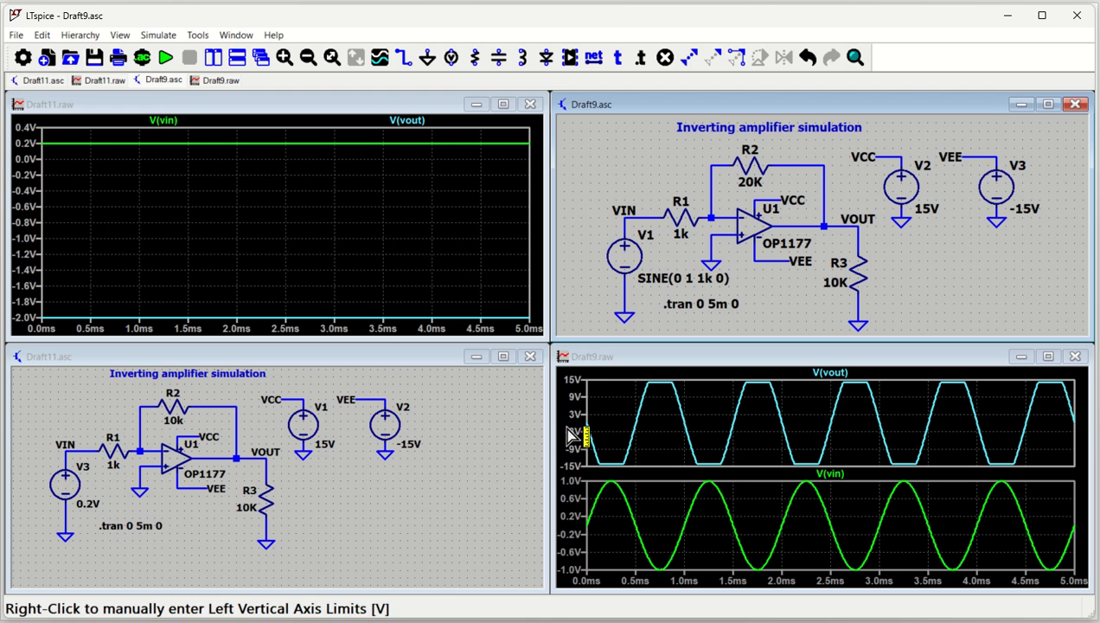
right_click(569, 431)
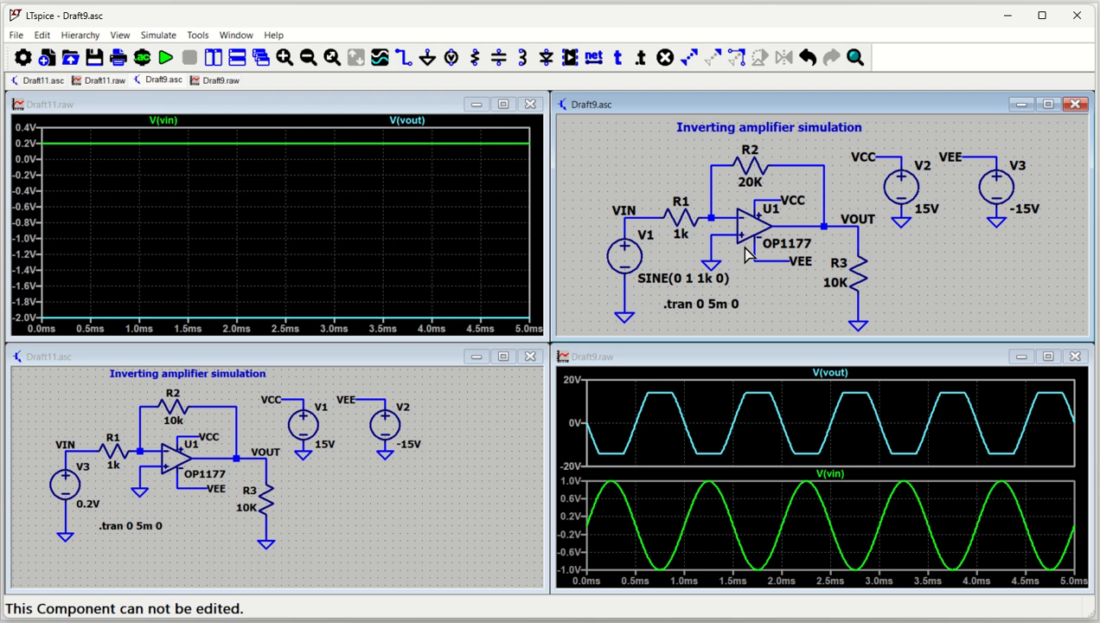
left_click(477, 439)
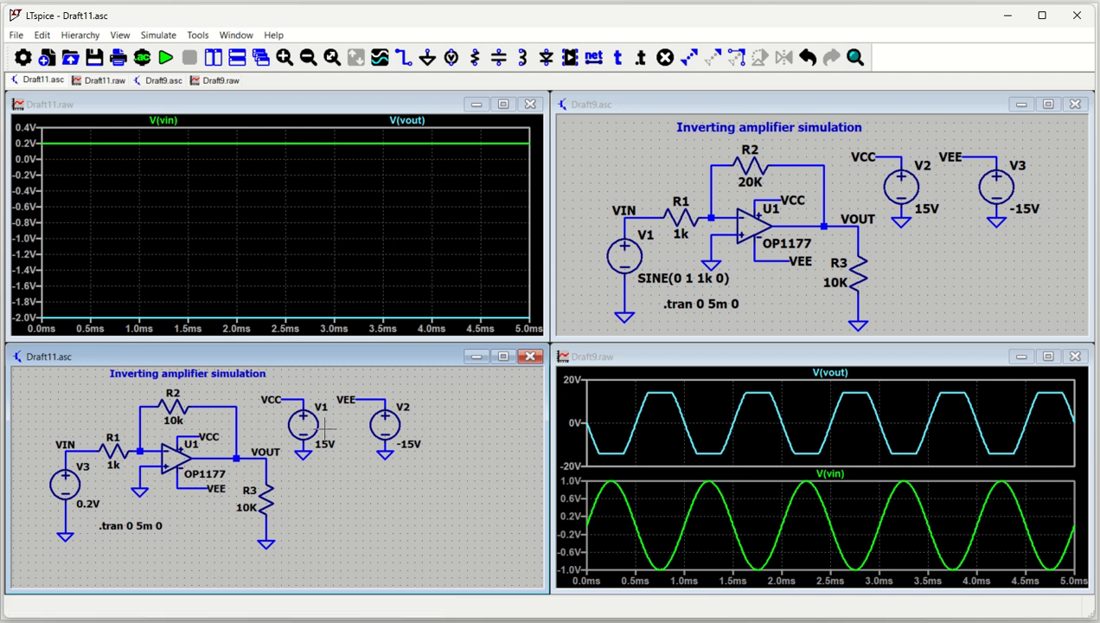
left_click(930, 275)
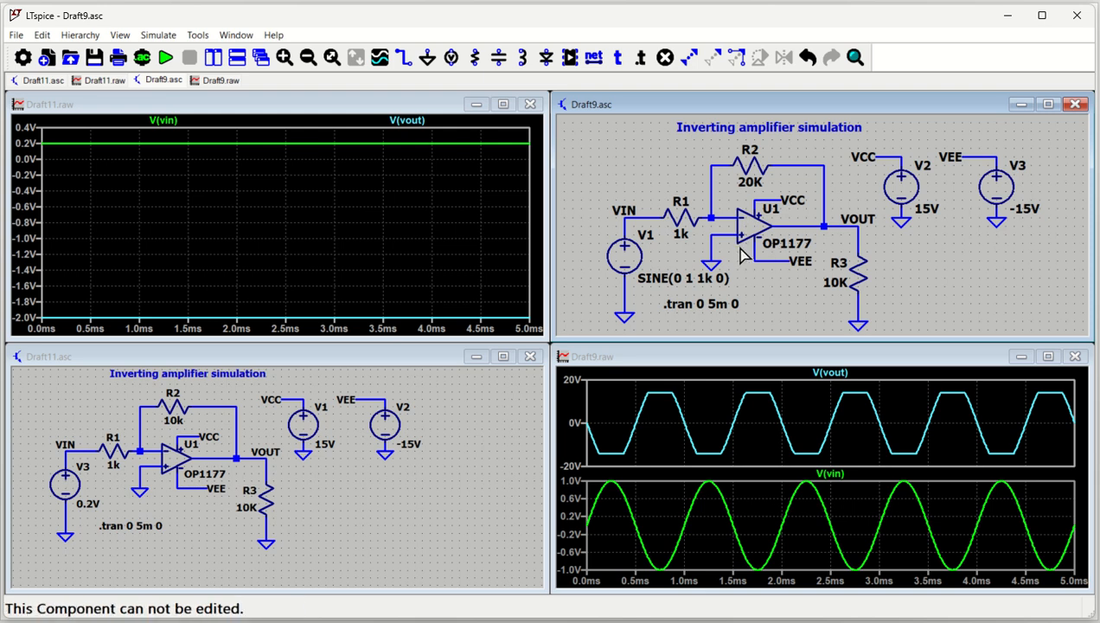
Close the Draft9 and Draft11 schematics together with their waveform windows, saving the changes to both.
left_click(1077, 104)
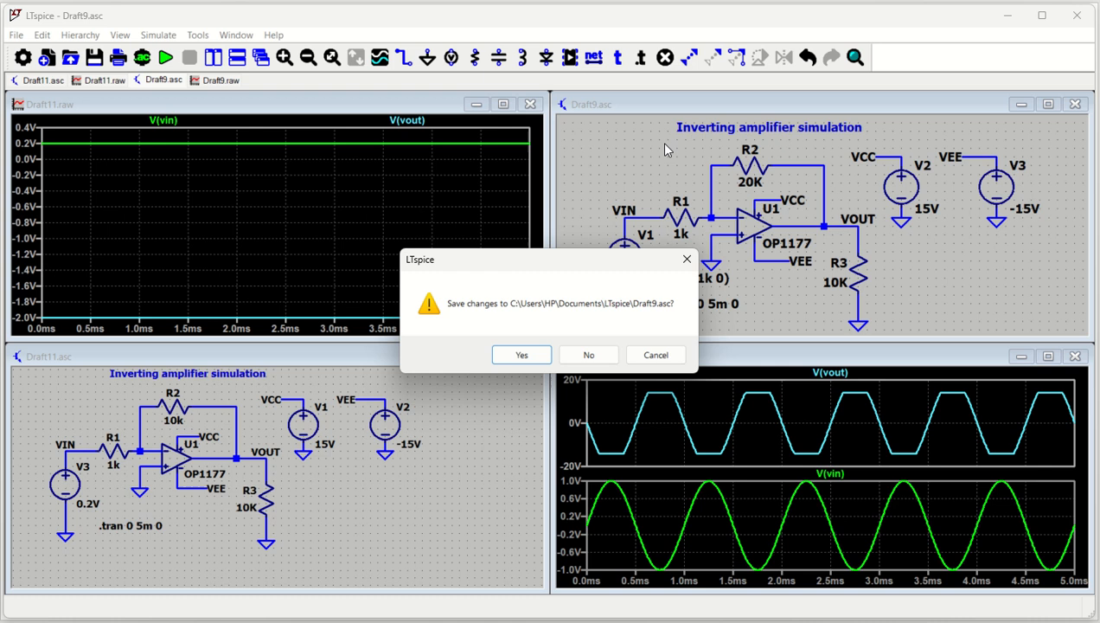
left_click(522, 356)
left_click(532, 105)
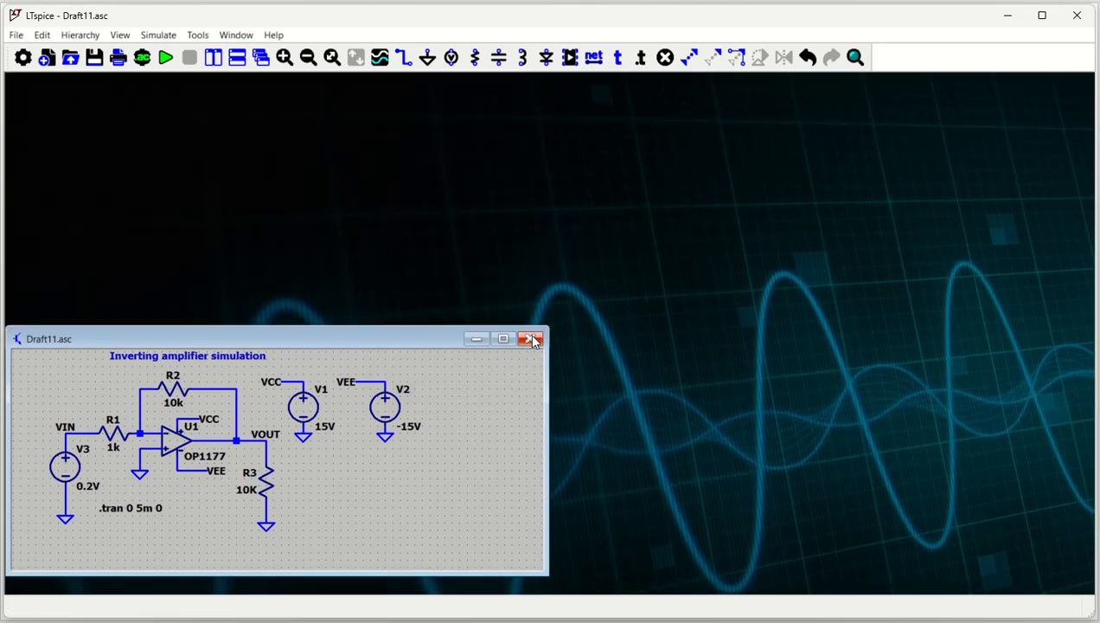
left_click(531, 338)
left_click(523, 358)
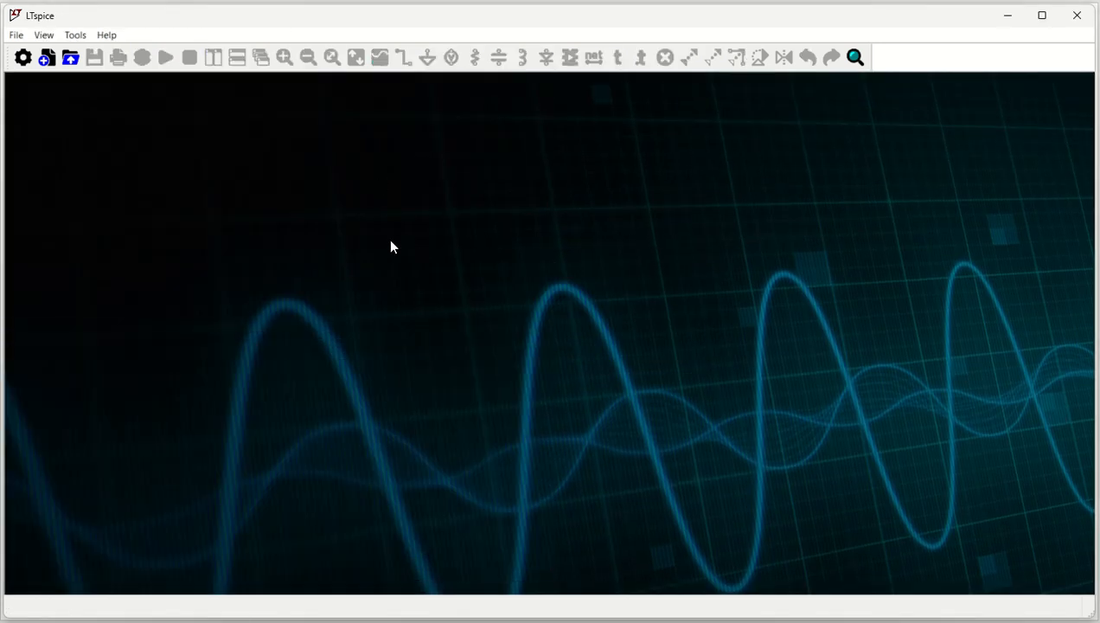
Create a new schematic, select the OP2177 op-amp in the component library and open its example circuit.
left_click(49, 59)
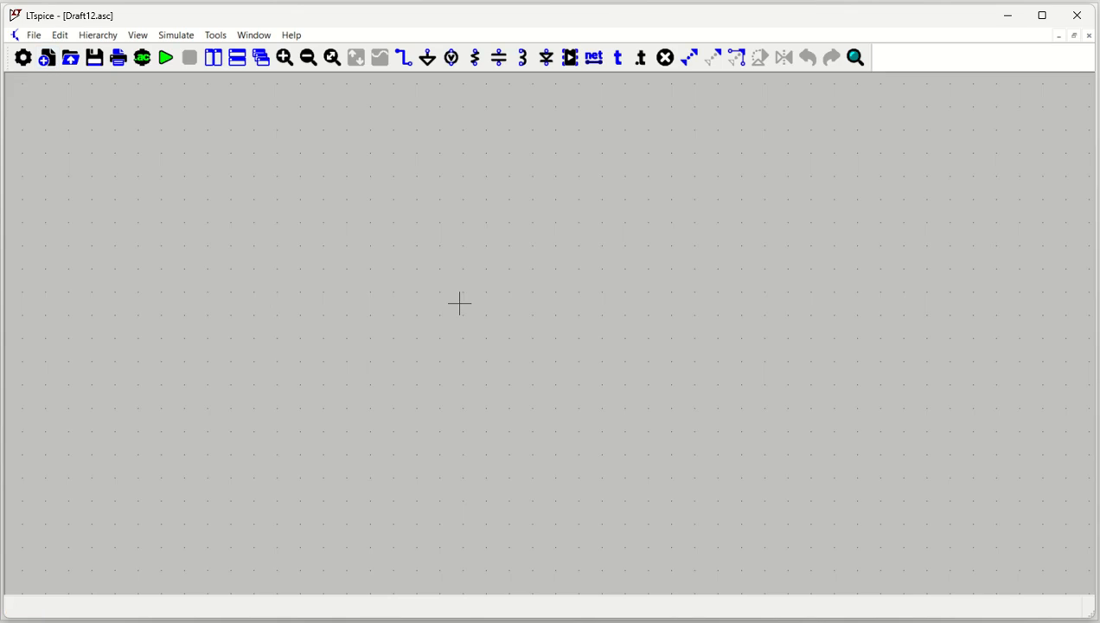
left_click(571, 61)
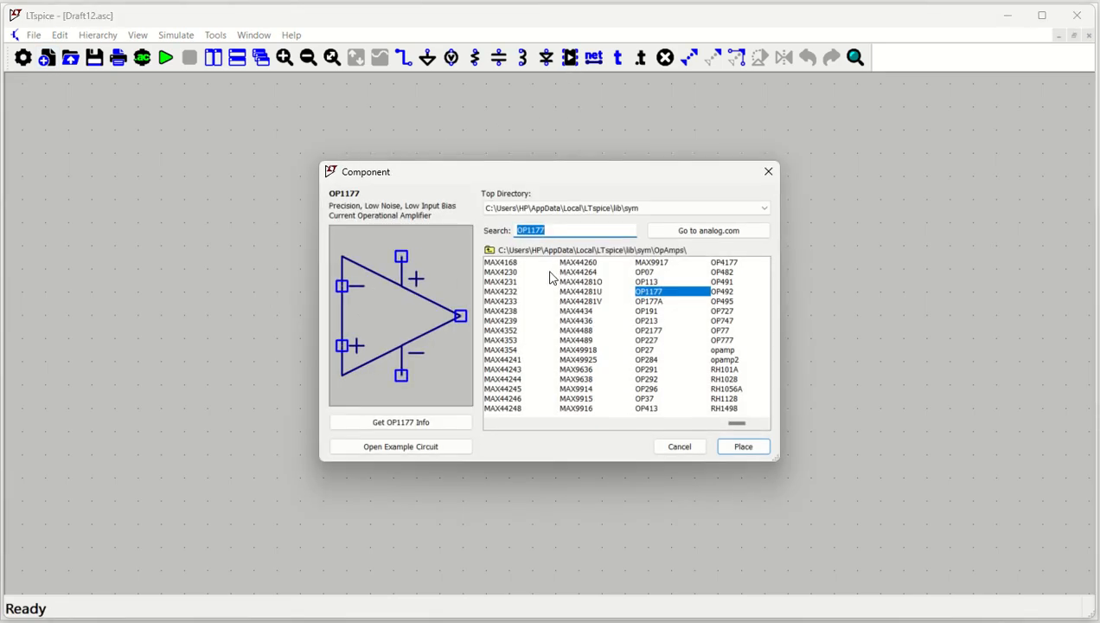
left_click(653, 331)
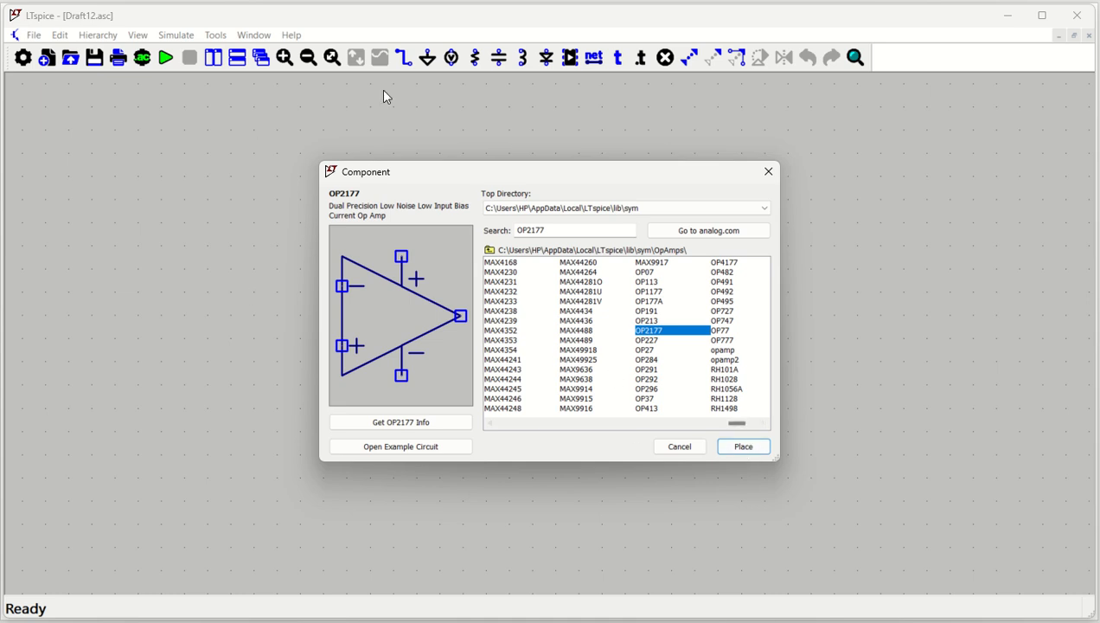
left_click(410, 452)
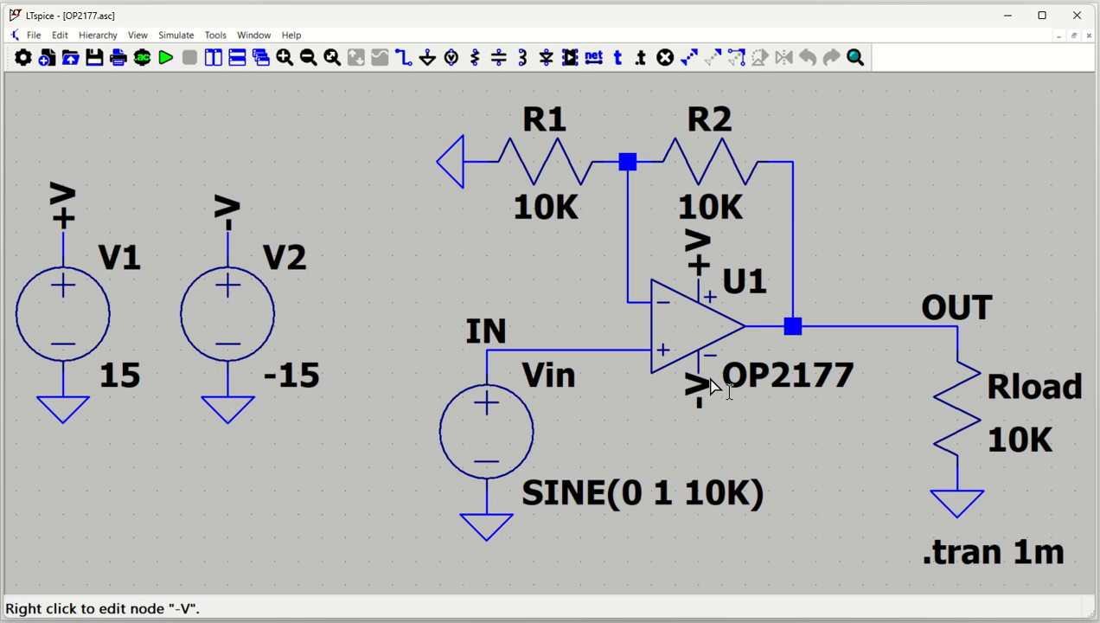
Simulate the OP2177 example circuit with schematic and waveform windows swapped side by side, and plot its IN and OUT voltages.
left_click(165, 57)
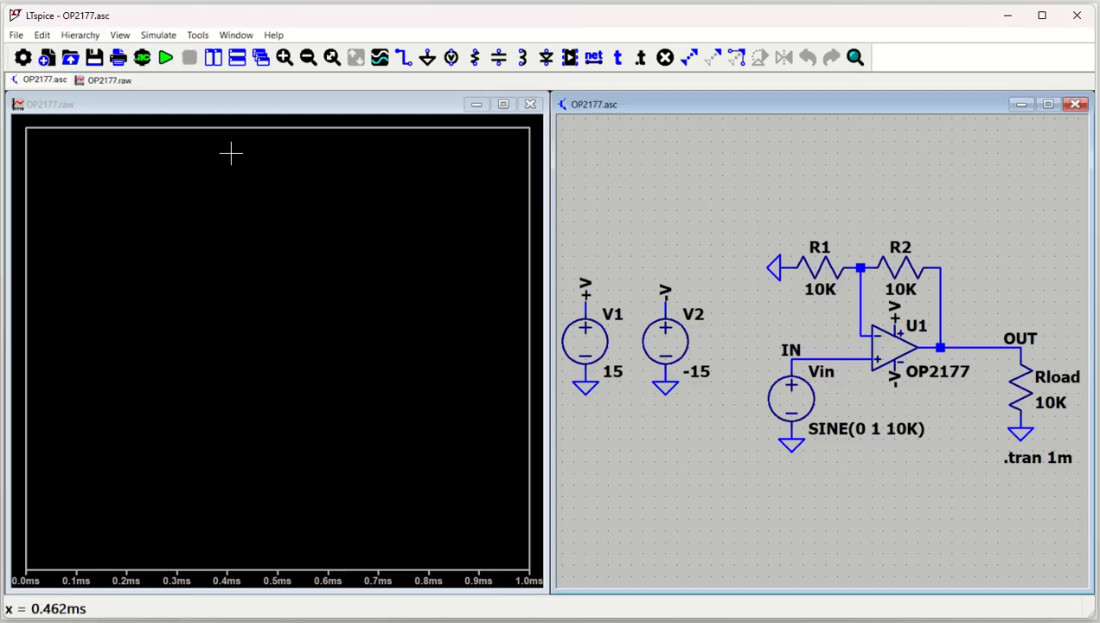
left_click(216, 62)
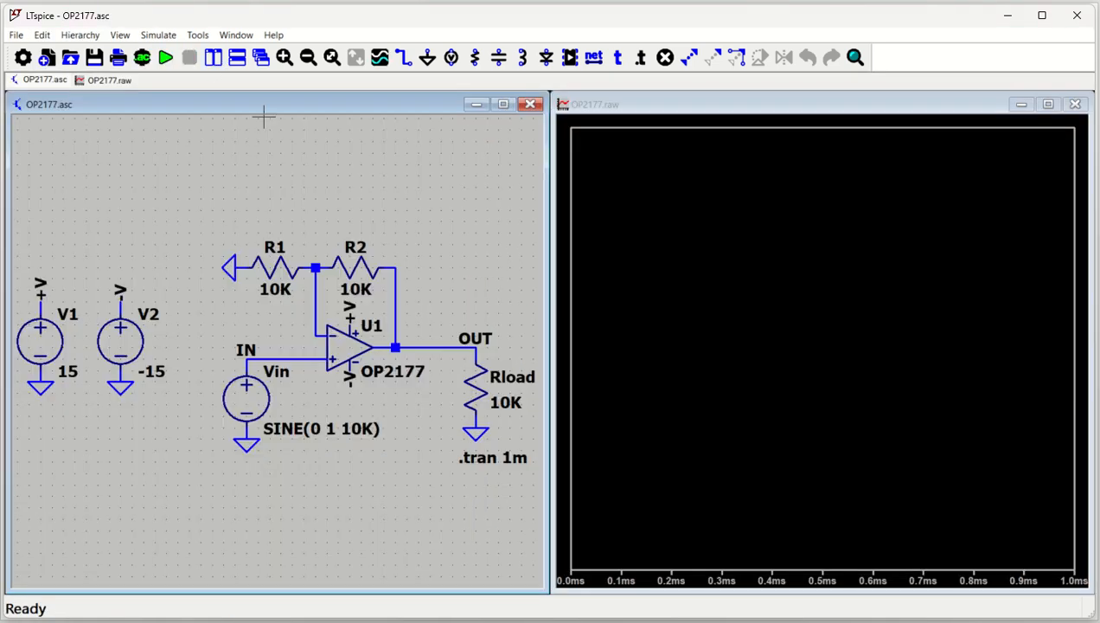
left_click(299, 355)
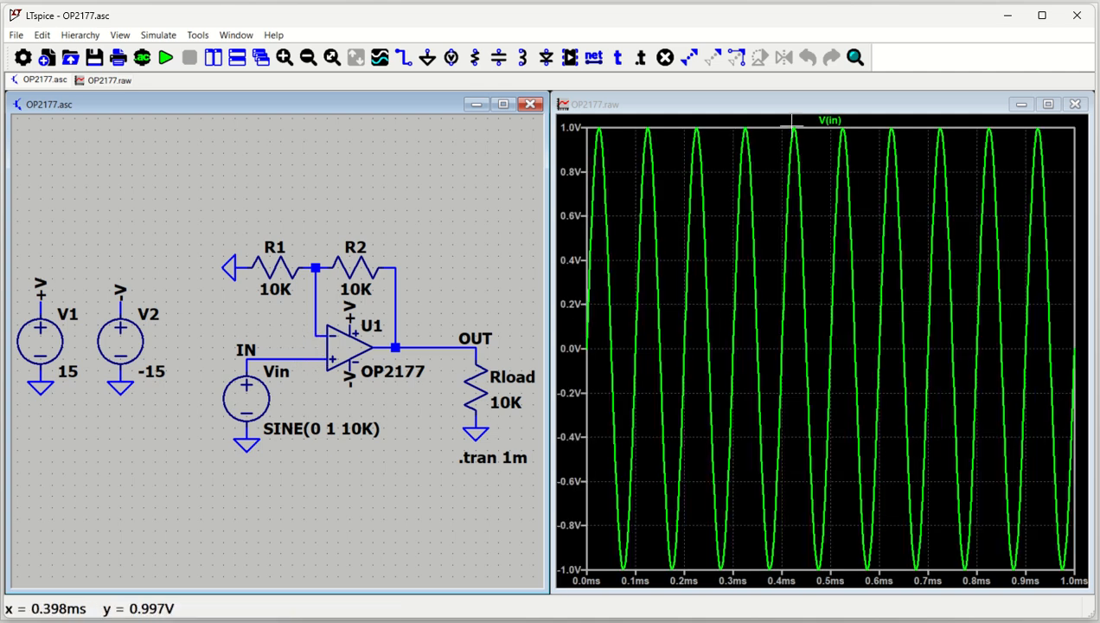
left_click(459, 345)
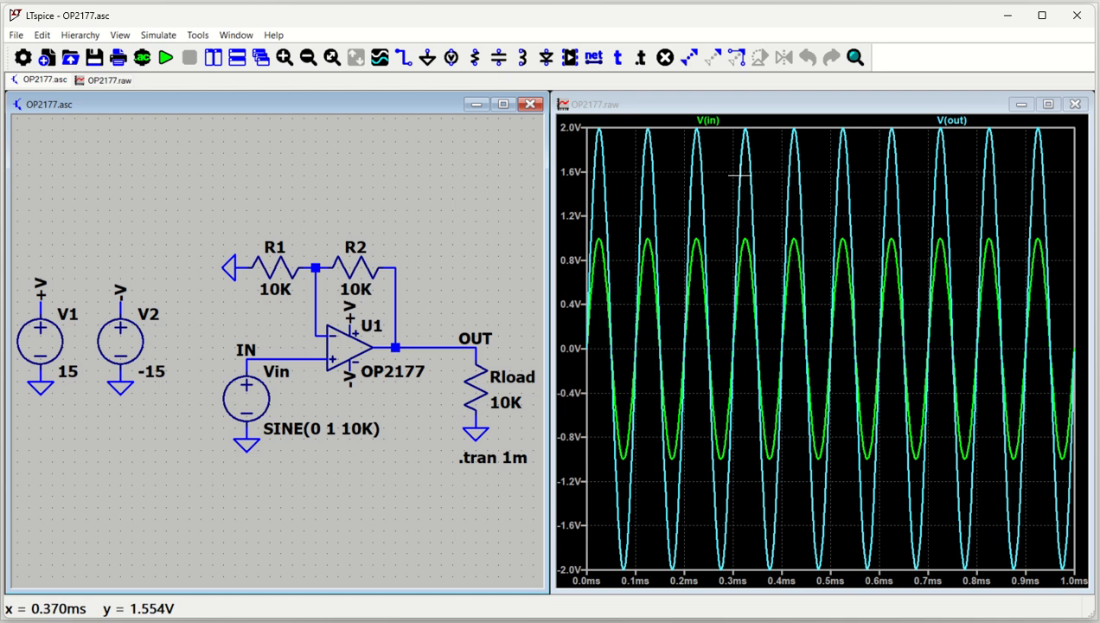